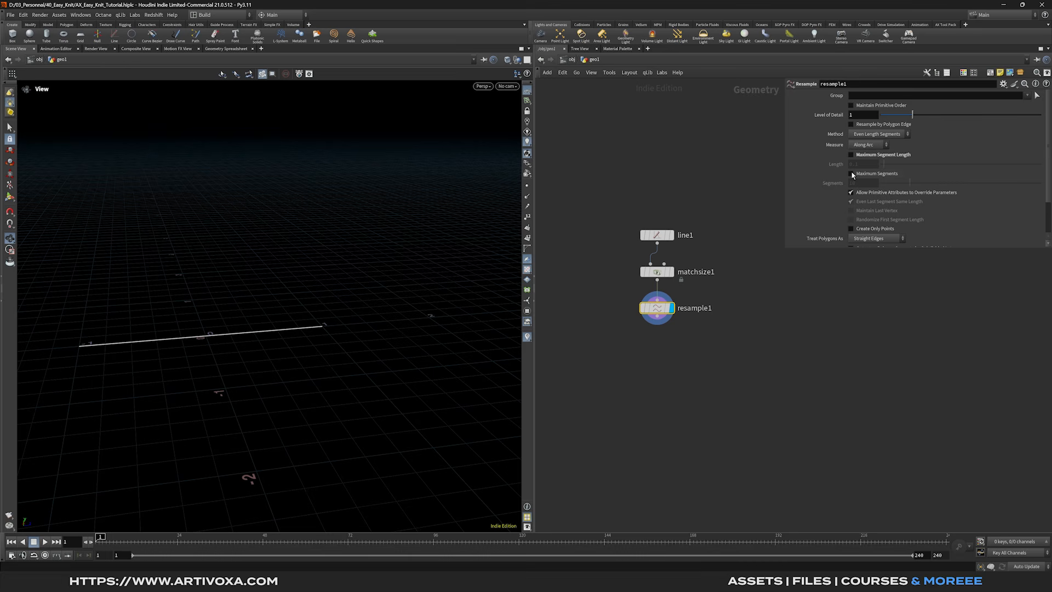
Enable the maximum segments limit on resample1 and set the segments to 500
click(851, 173)
double_click(863, 184)
text(500)
key(Return)
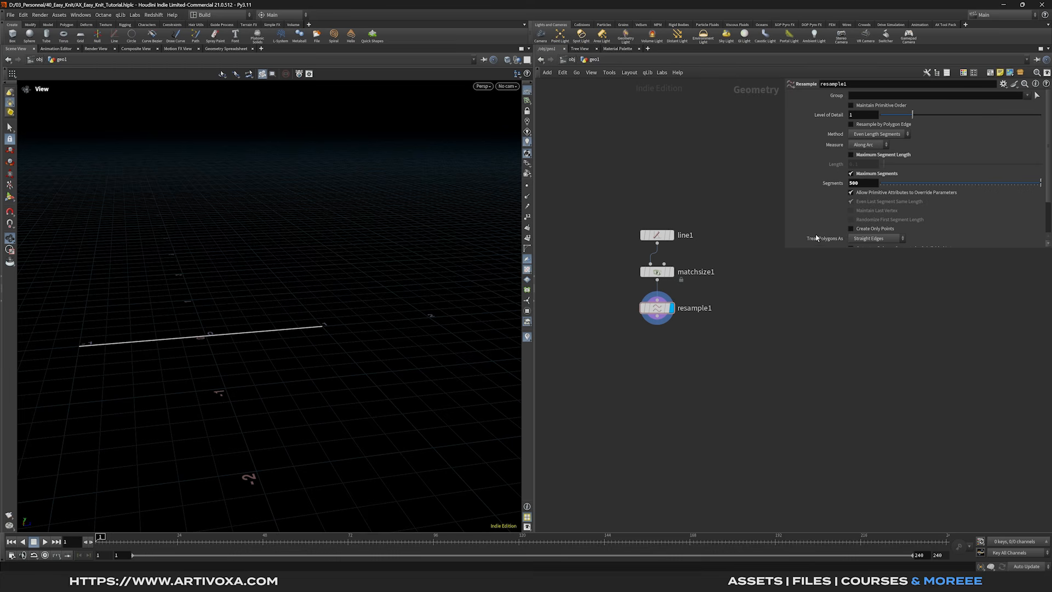
drag(787, 251, 775, 349)
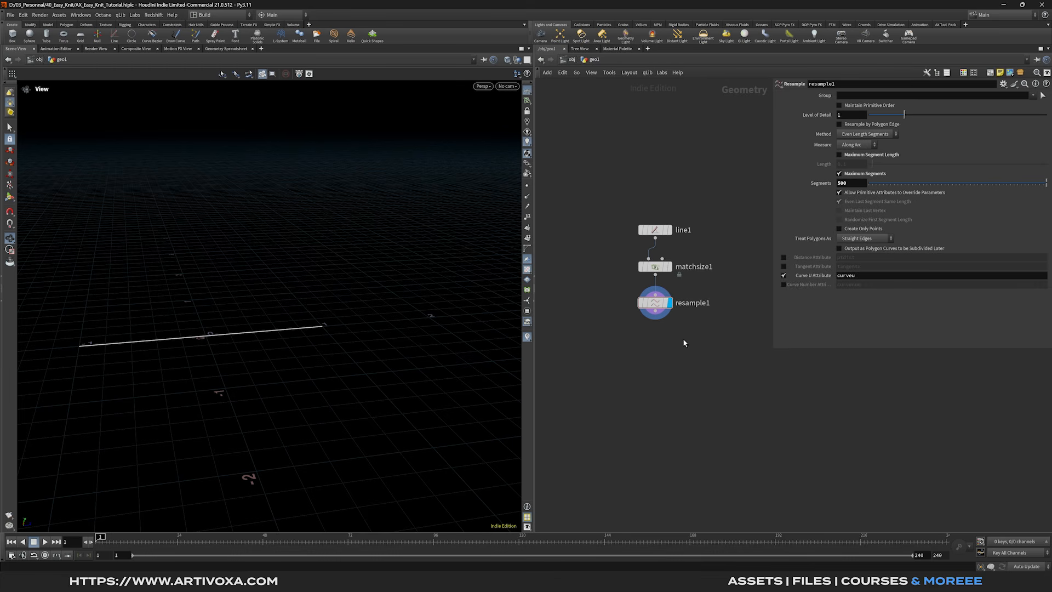
Add an Attribute Remap node below resample1
key(Tab)
text(att r)
key(Down)
key(Return)
click(662, 339)
Turn on viewport visualization of the curveu attribute from resample1's node information
drag(692, 298, 635, 308)
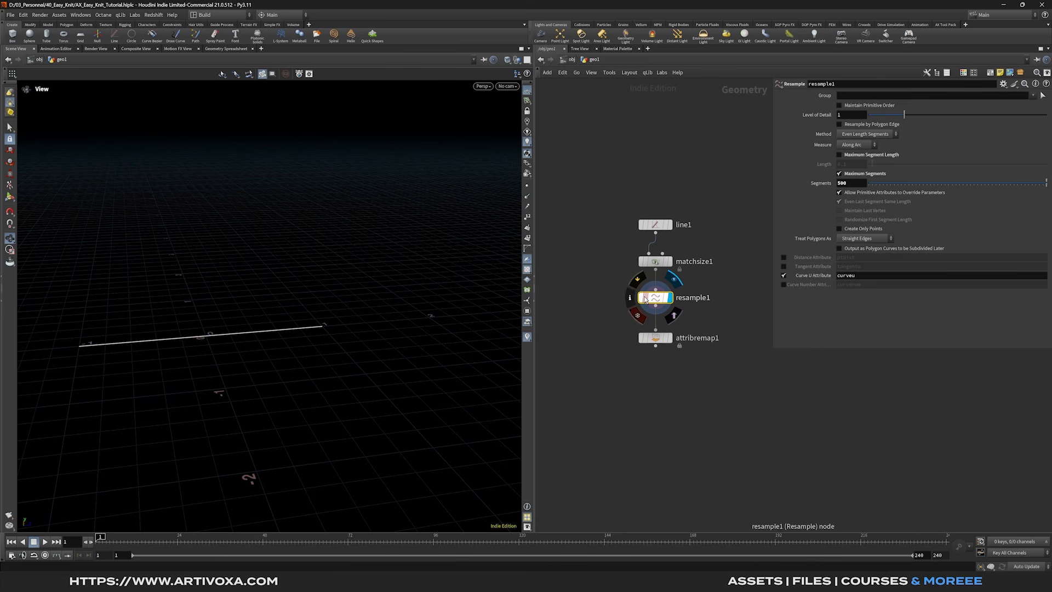
click(629, 298)
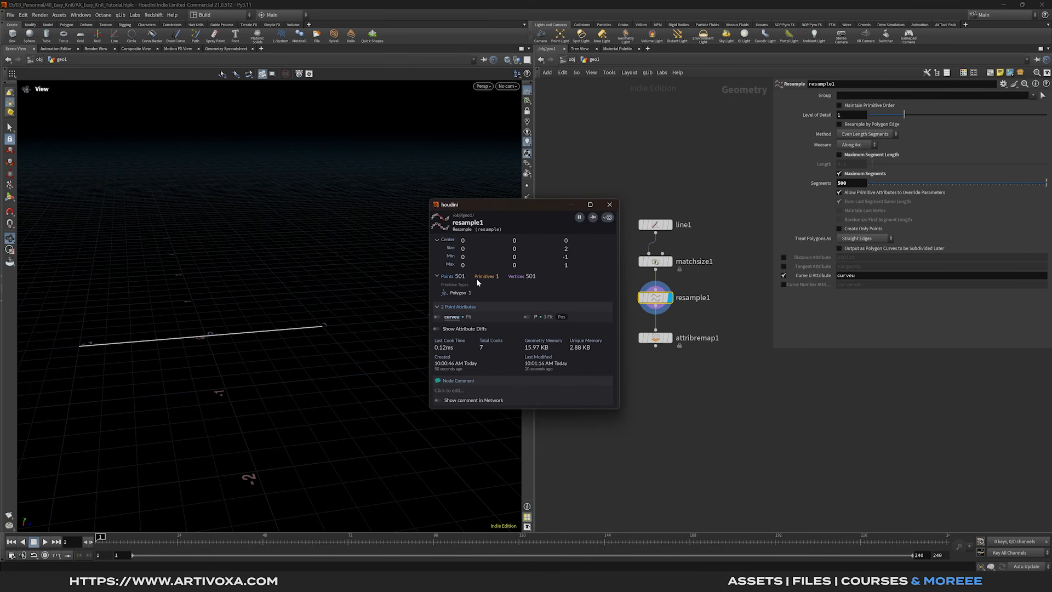
click(437, 317)
click(610, 205)
drag(230, 343, 258, 352)
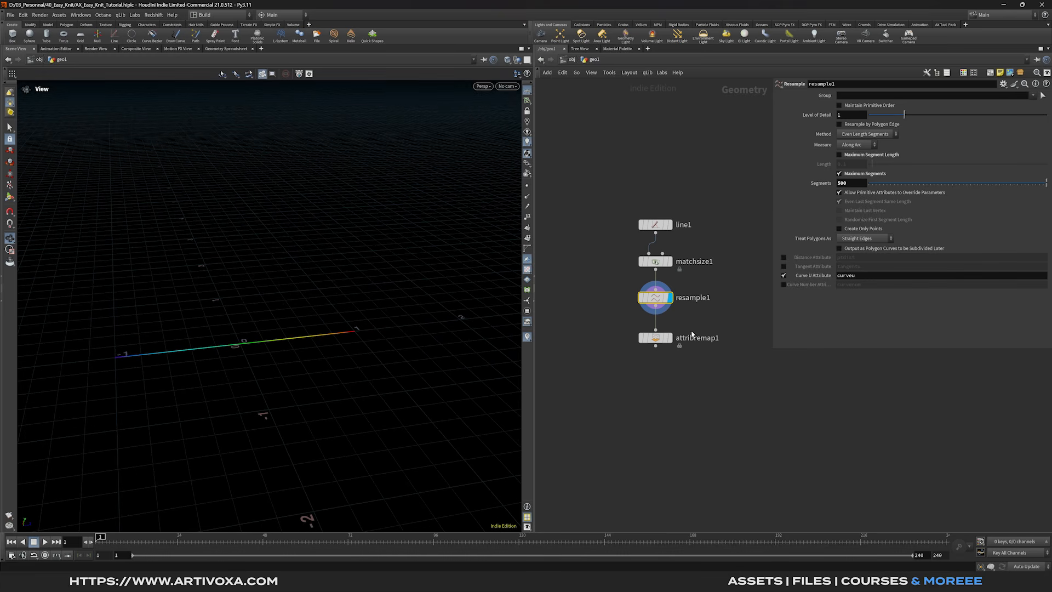
Display attribremap1 and remap the curveu attribute to a new attribute named masknoise
click(654, 355)
click(669, 335)
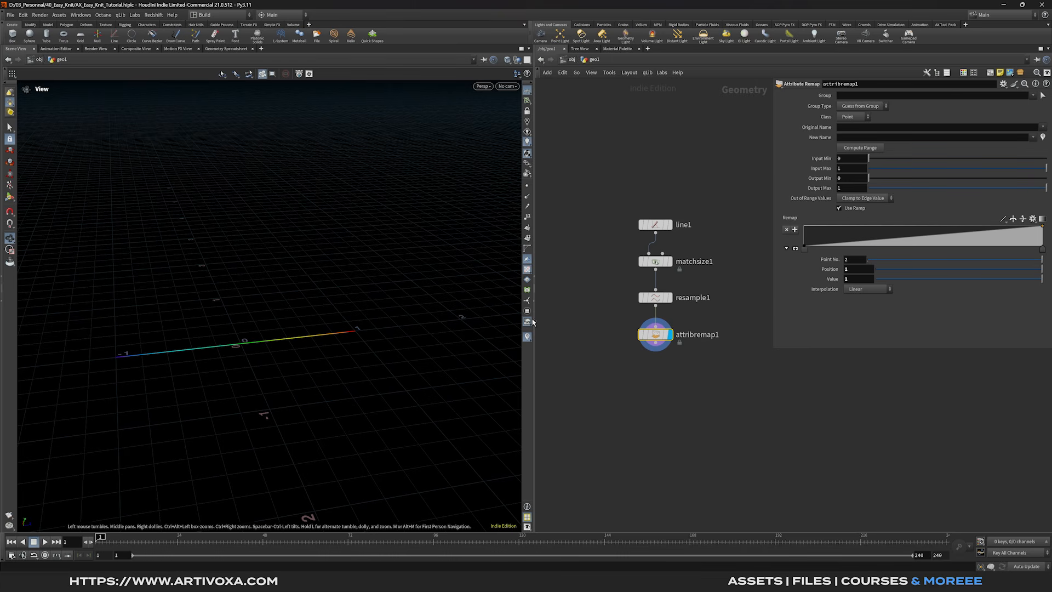
click(862, 128)
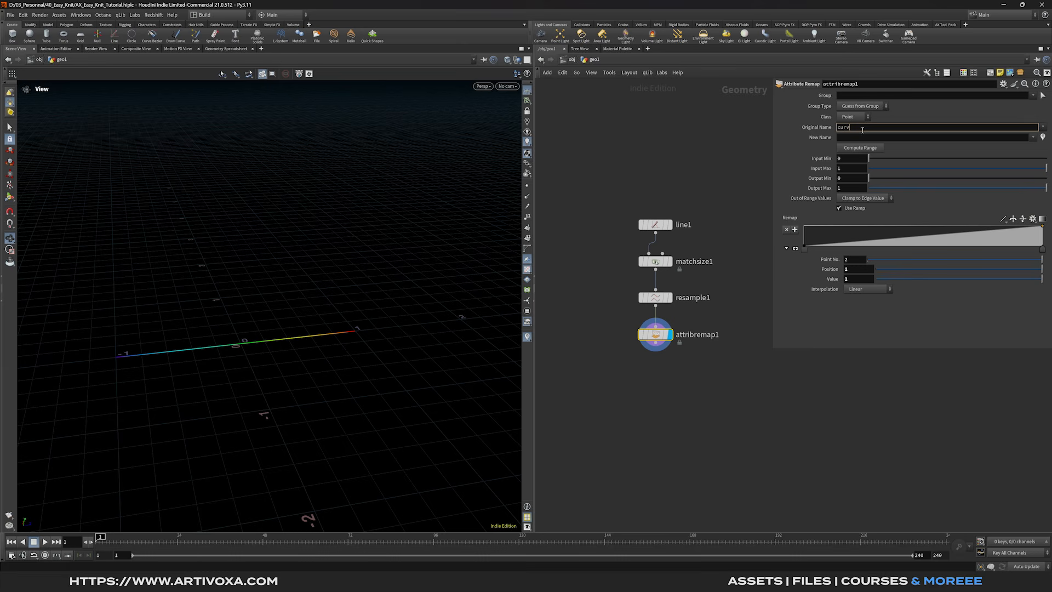
click(864, 138)
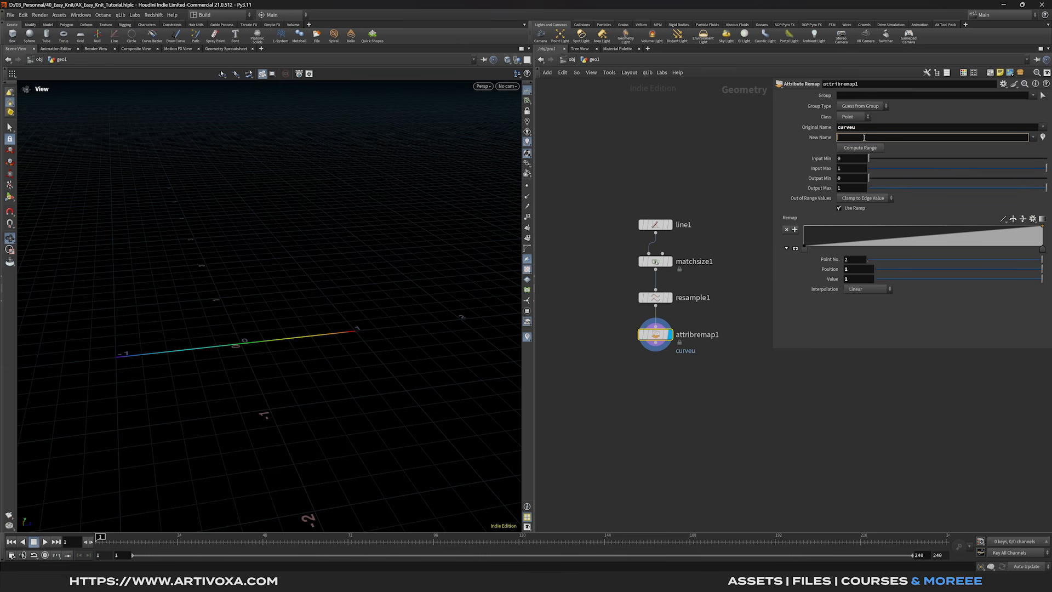
text(masknoise)
key(Return)
Add a middle point to the remap ramp at position 0.5 with value 1
click(934, 238)
drag(934, 237, 924, 228)
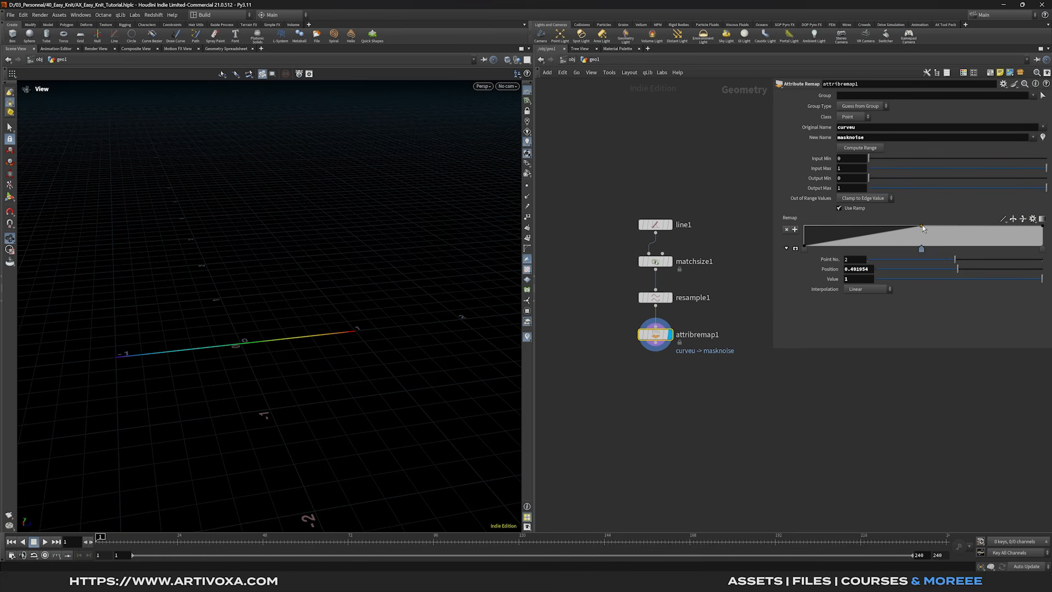
double_click(872, 269)
text(0.5)
key(Return)
Lower the remap ramp's end point to 0 and set the ramp interpolation to Monotone Cubic
drag(1044, 230, 1050, 252)
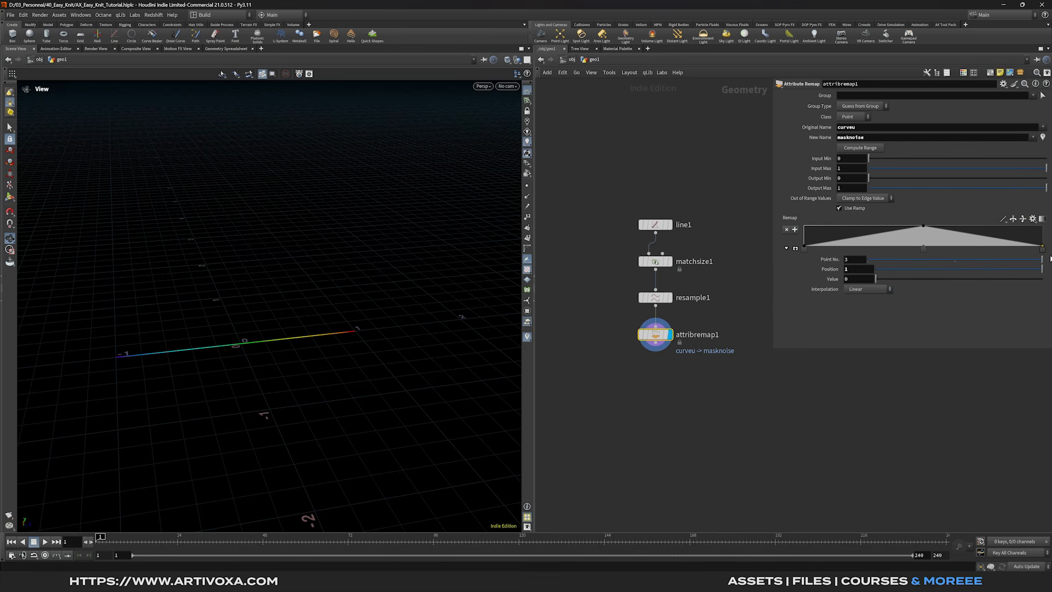
click(1004, 220)
click(1020, 256)
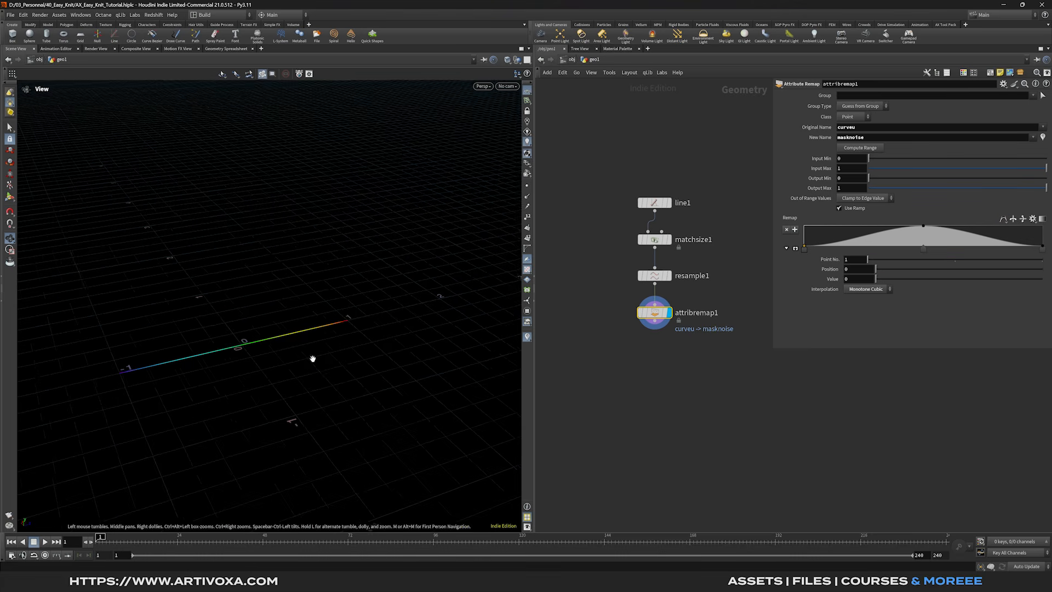
Add an Attribute Noise node after attribremap1 and display its output
middle_drag(312, 358, 334, 350)
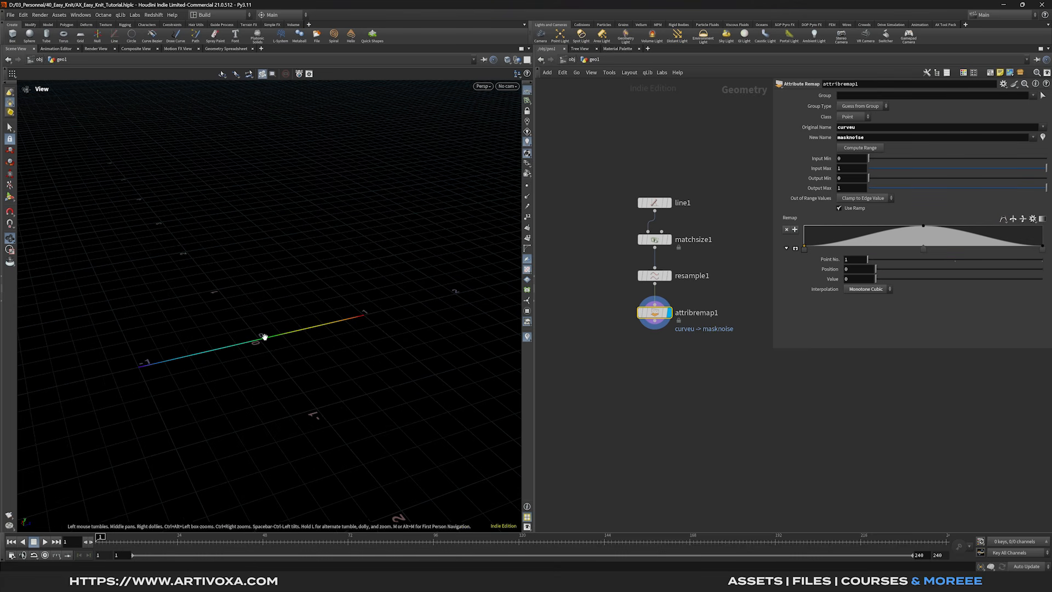
click(657, 322)
key(Tab)
text(attn)
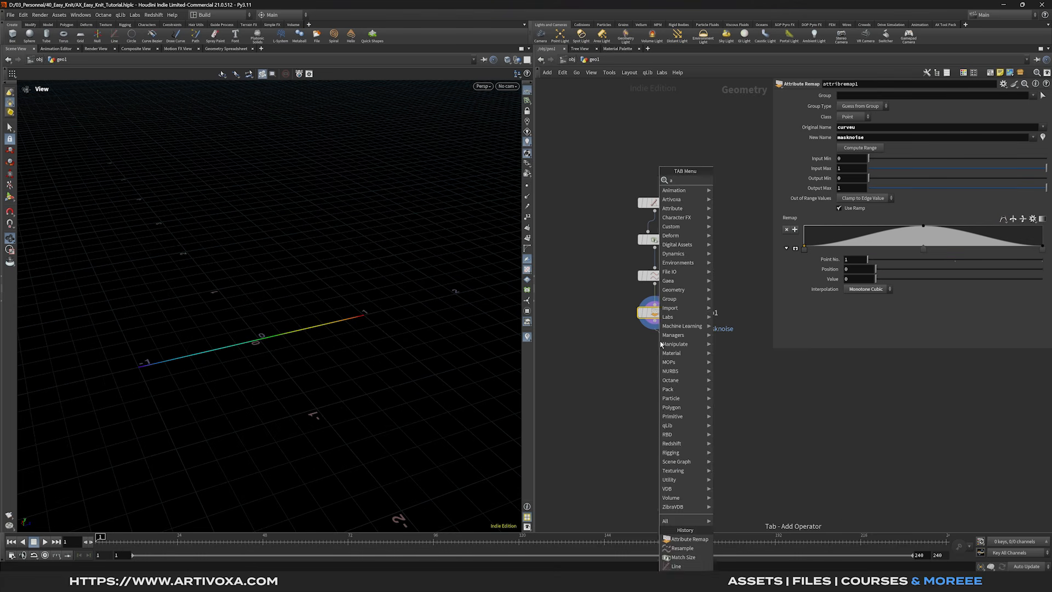
key(Return)
click(660, 343)
drag(660, 344, 656, 349)
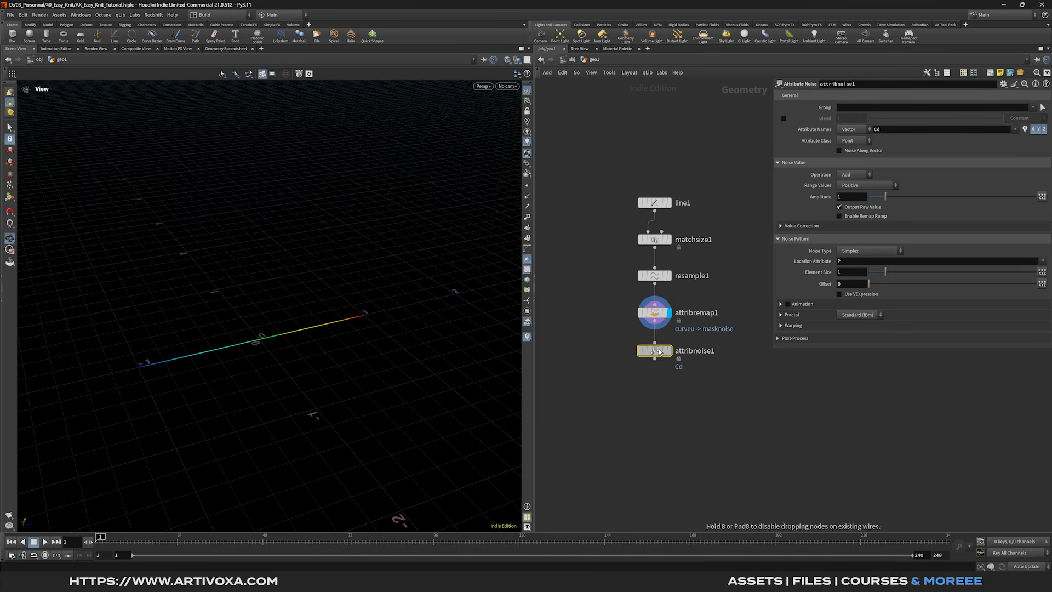
click(670, 351)
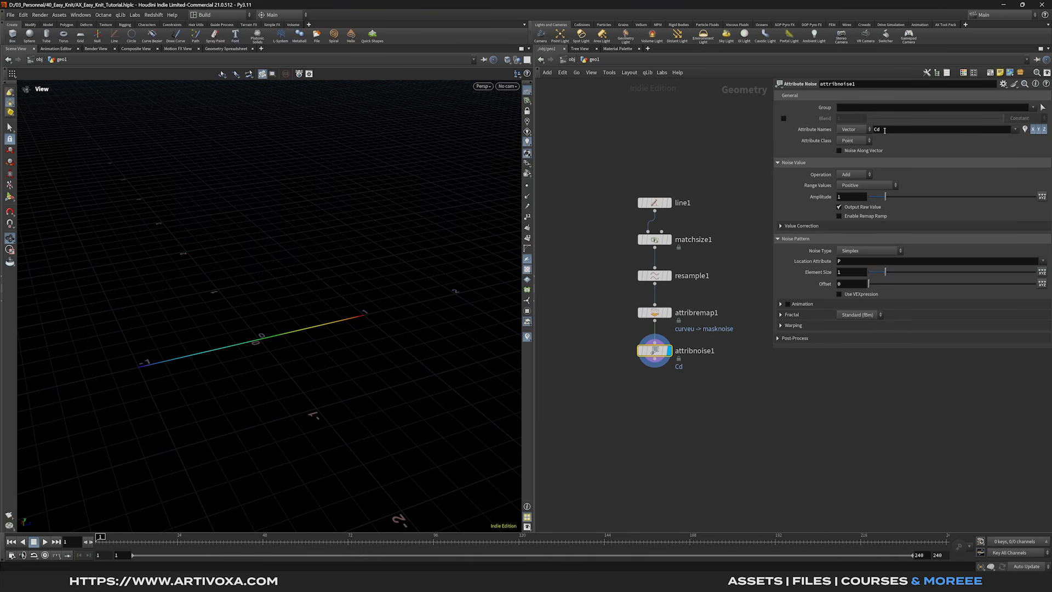
Apply the noise to the P attribute with Zero Centered range values
click(890, 130)
text(P)
key(Return)
mouse_move(349, 302)
mouse_down()
mouse_move(458, 278)
mouse_move(356, 293)
mouse_up()
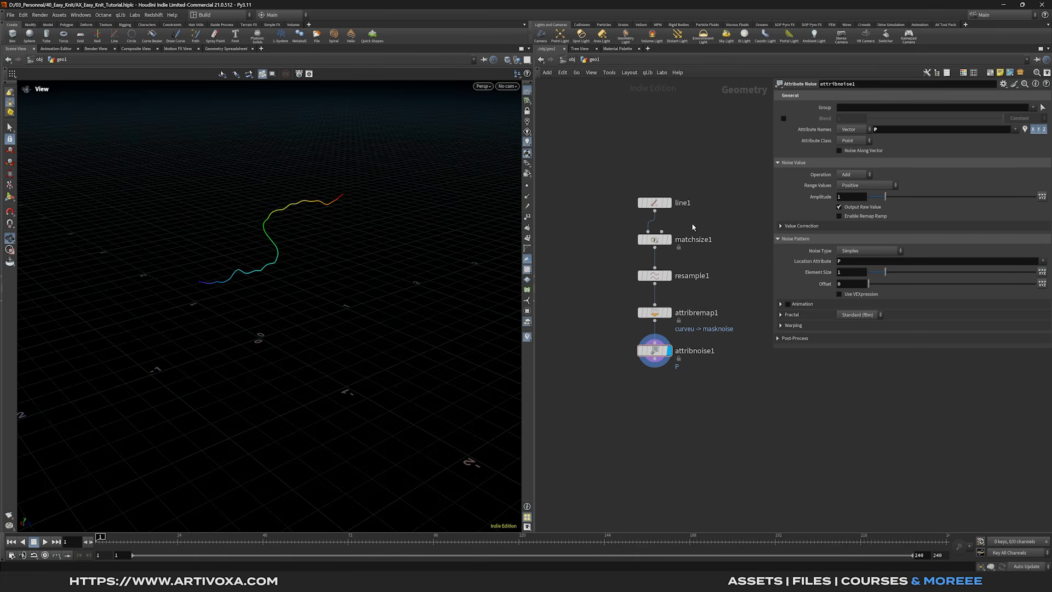
click(857, 187)
click(869, 197)
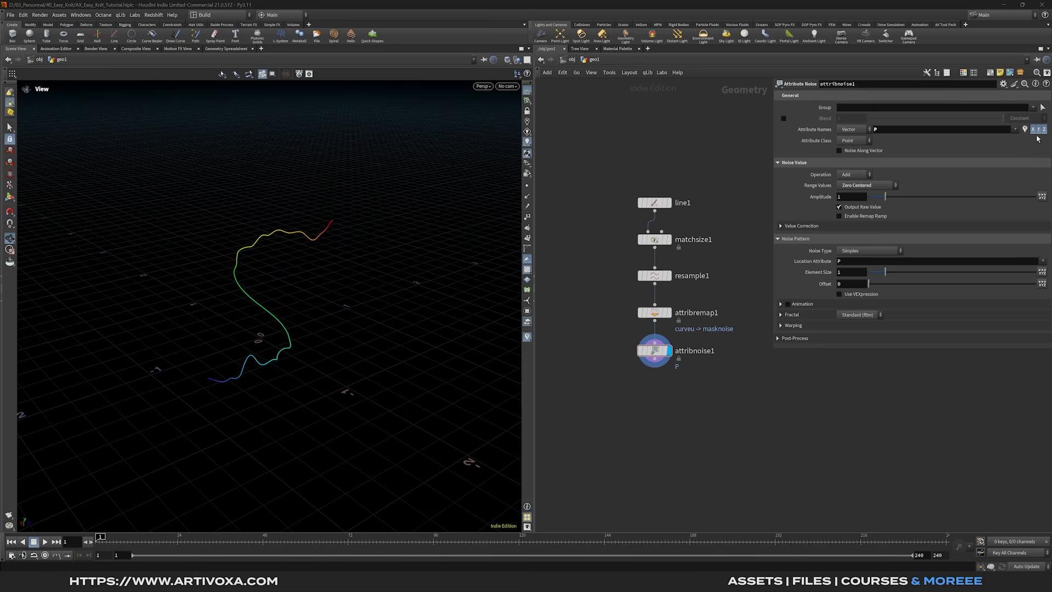
Exclude the Y component from the position noise so that it affects only X and Z
drag(307, 309, 454, 273)
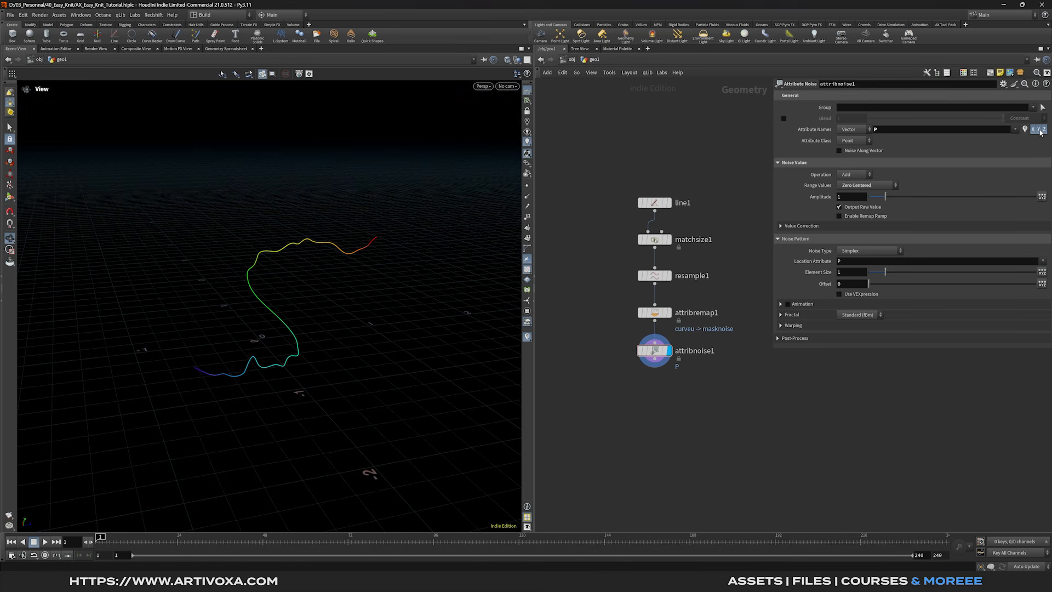
click(1040, 131)
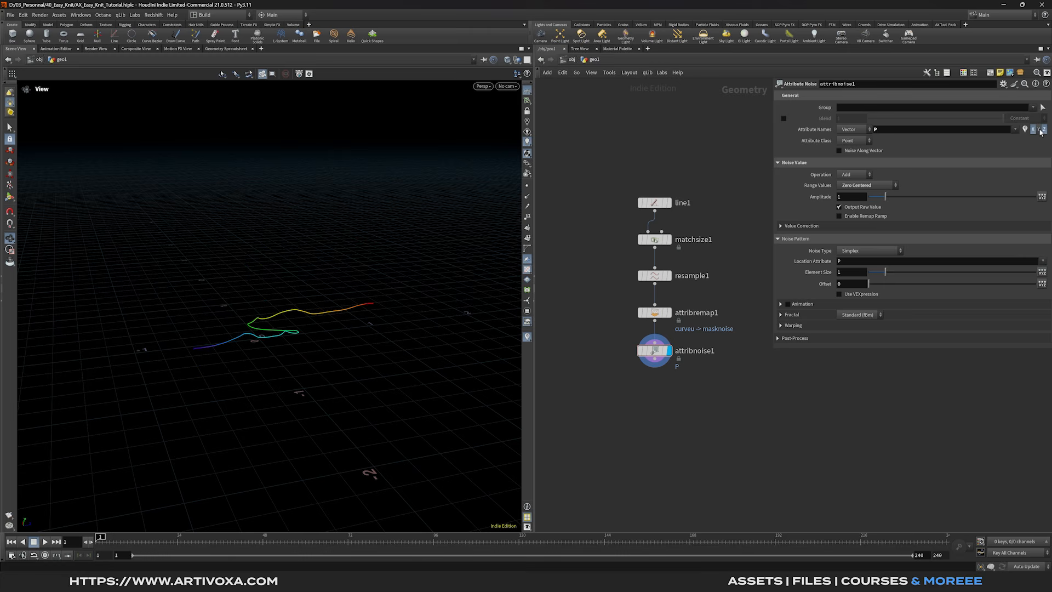
drag(287, 351, 312, 384)
drag(731, 341, 616, 393)
drag(735, 299, 615, 386)
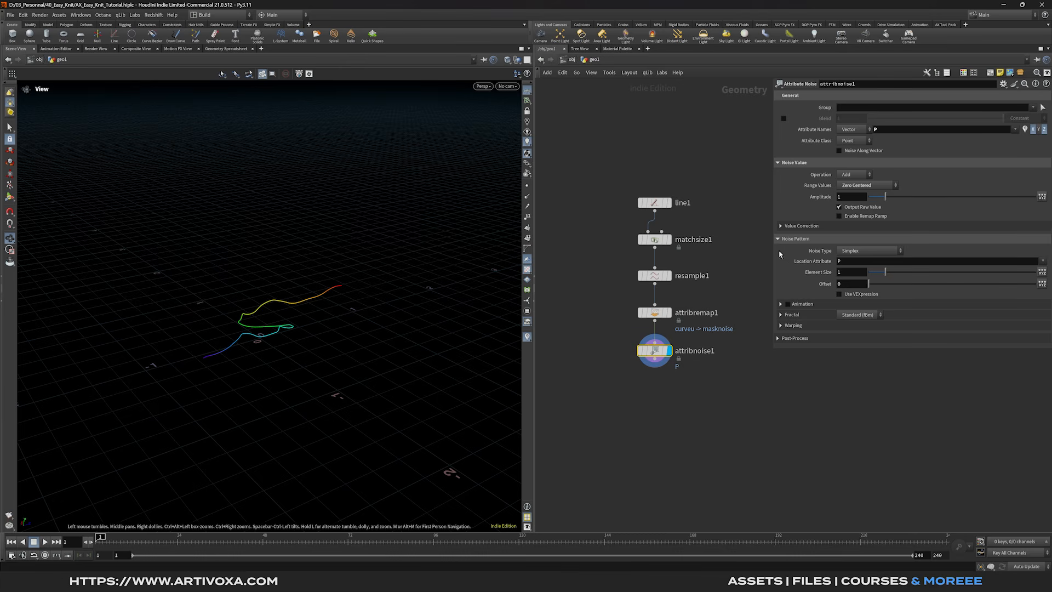
Enable blending on attribnoise1 and drive it with the masknoise attribute
click(783, 118)
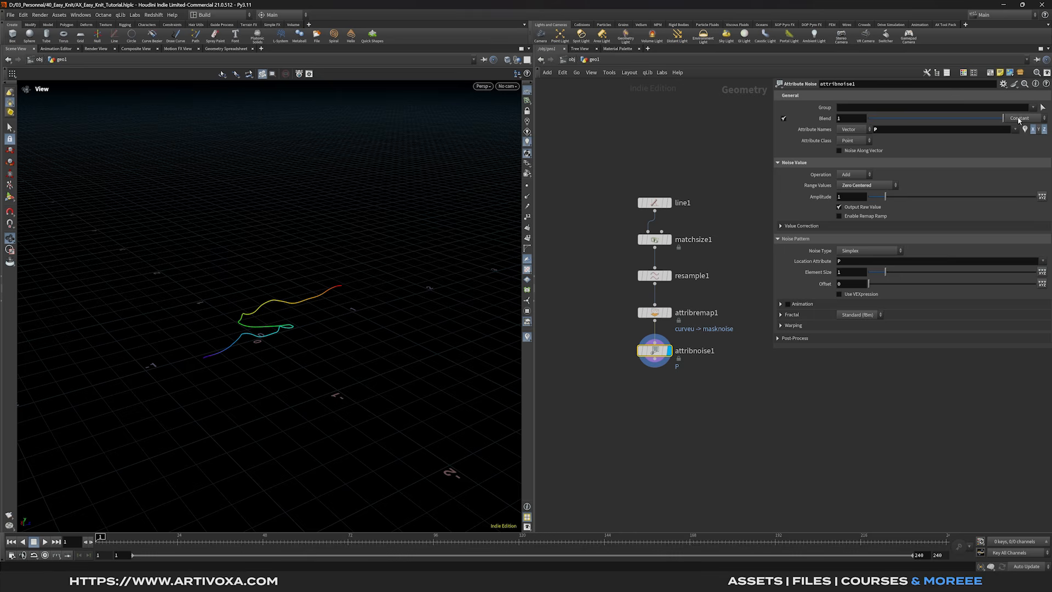
click(1021, 118)
click(1020, 137)
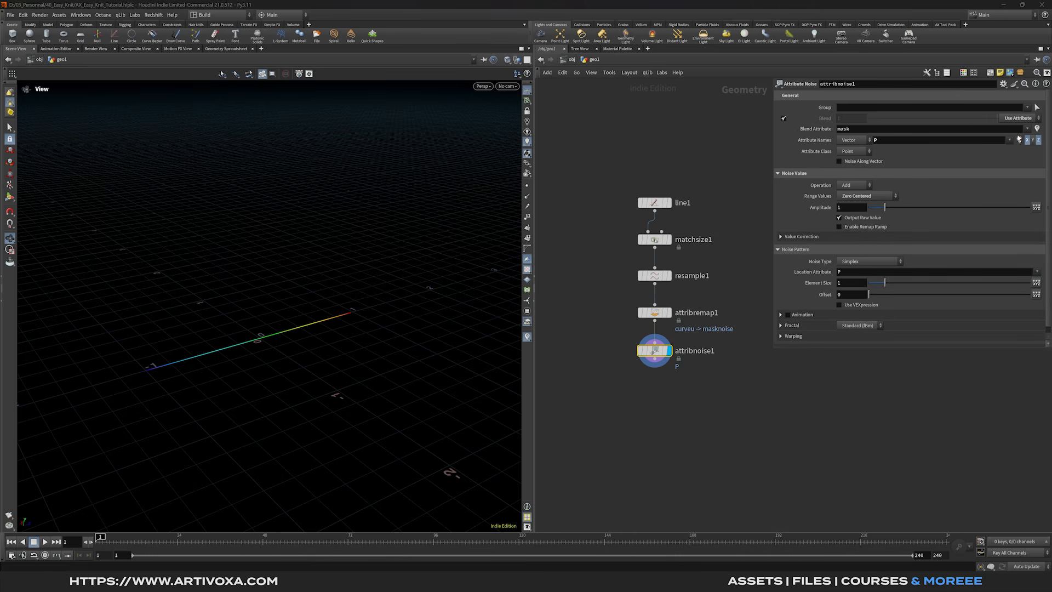
click(946, 129)
text(noise)
key(Return)
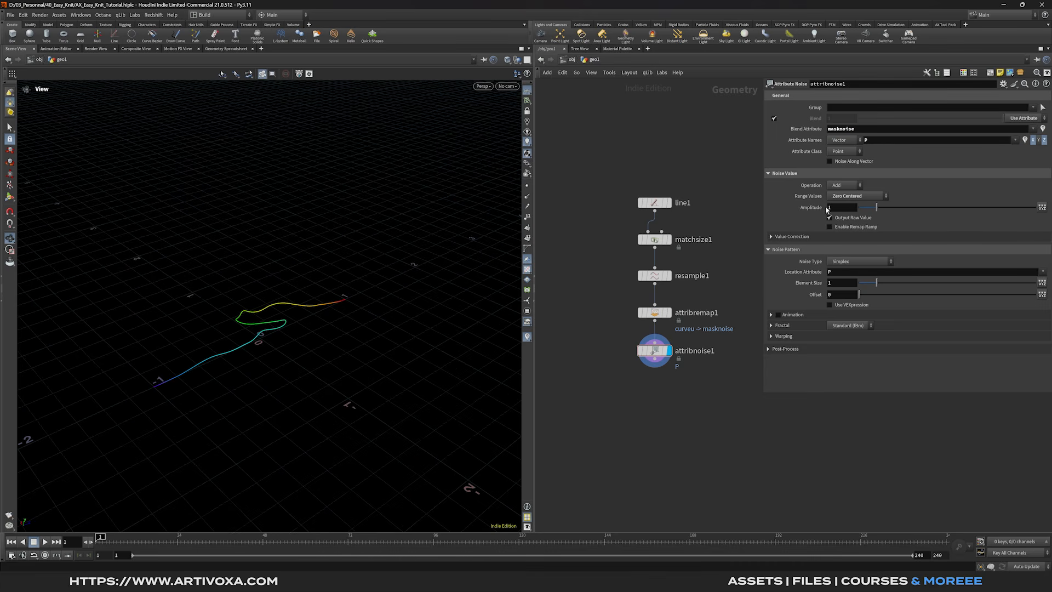
Set the noise amplitude to 1.43, the element size to 3.19 and the fractal roughness to 0.193
click(842, 208)
text(.43)
click(844, 283)
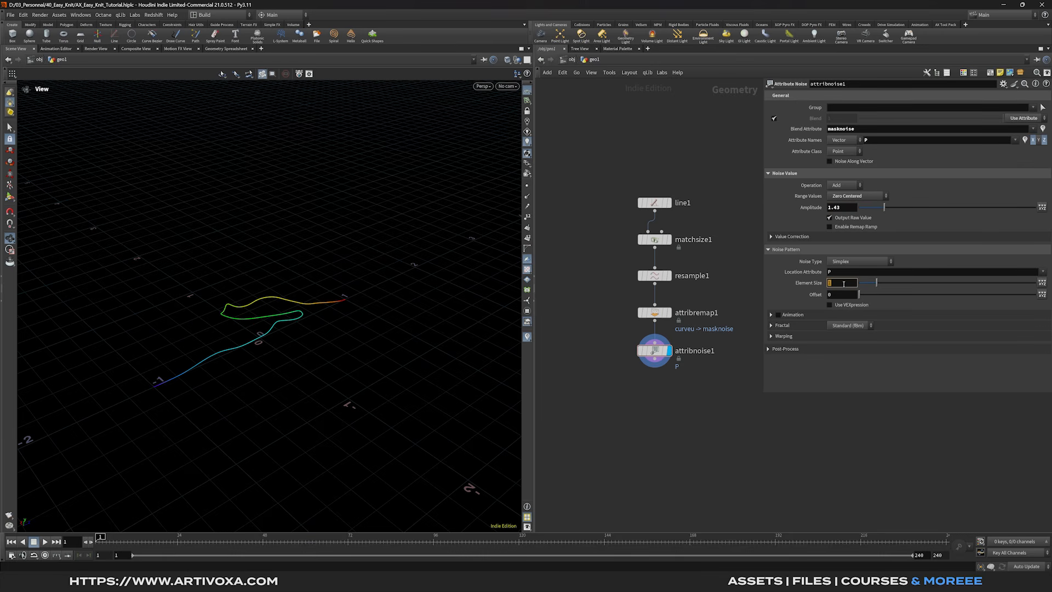
text(3.19)
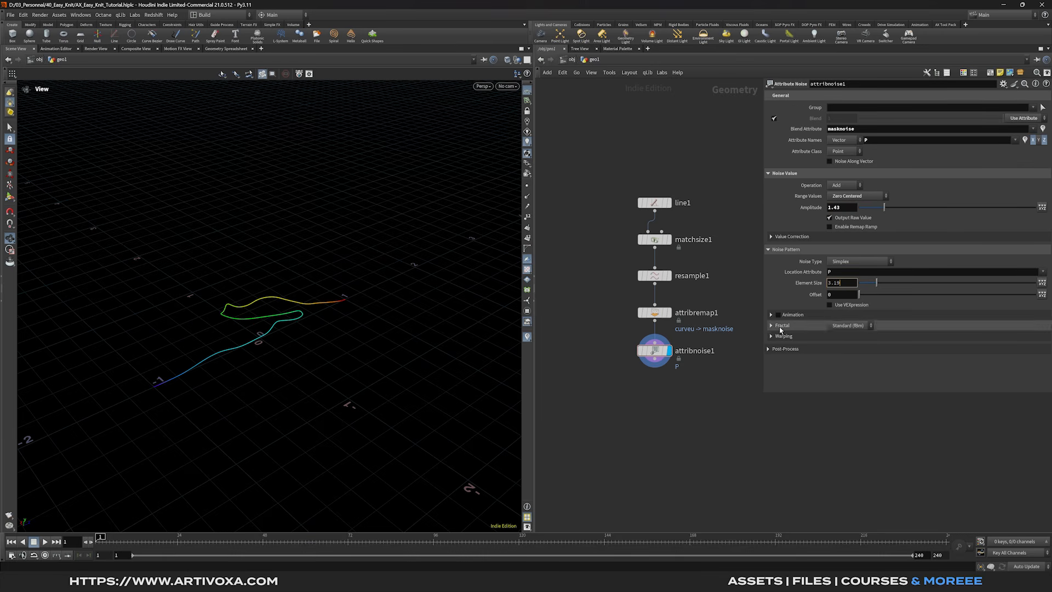
click(779, 326)
click(843, 368)
text(0.193)
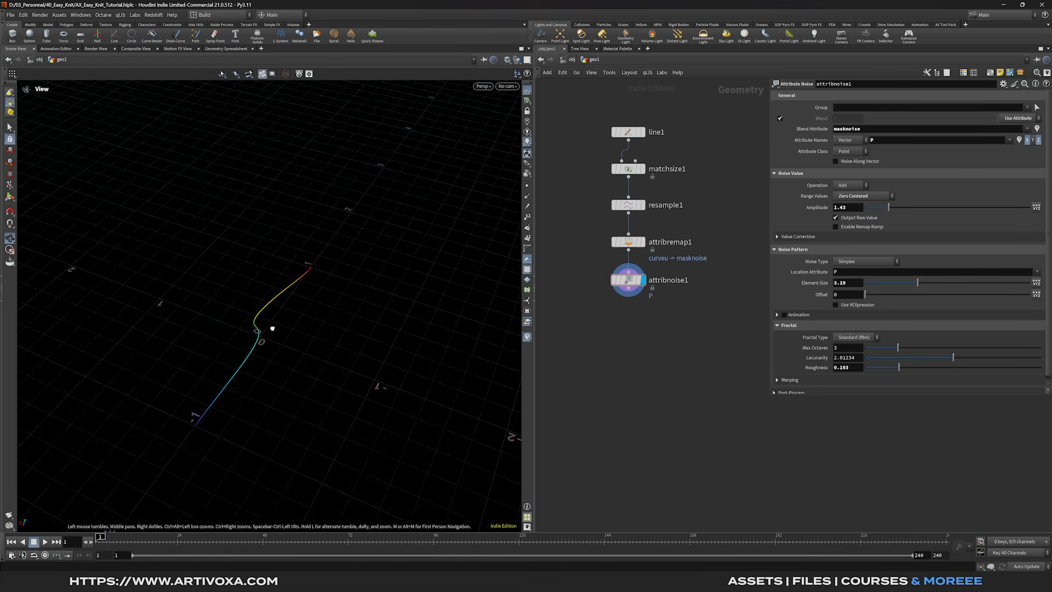
Add an Attribute Wrangle node after attribnoise1
drag(273, 328, 251, 321)
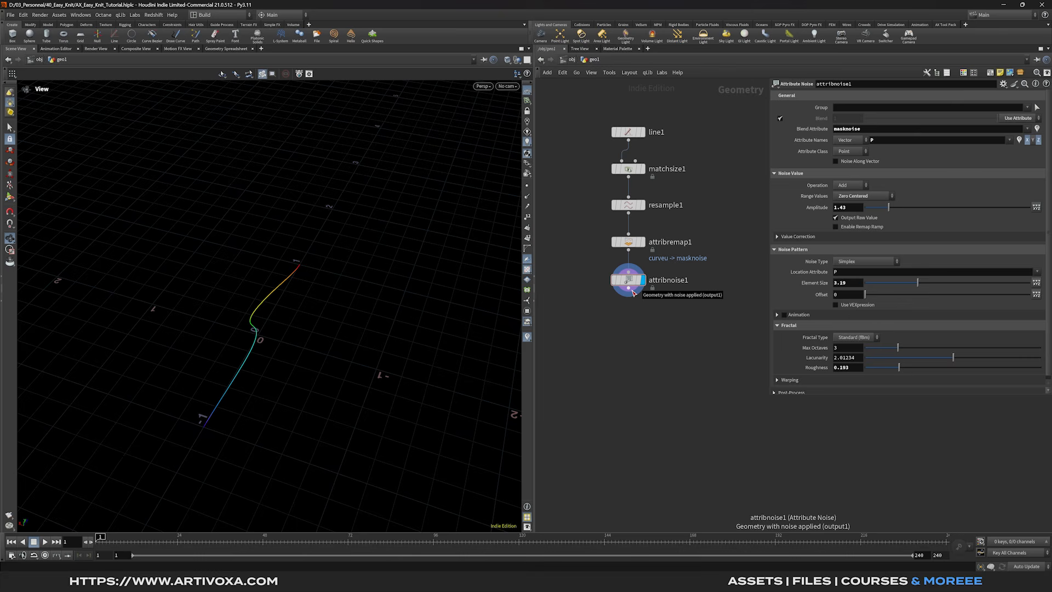
key(Tab)
text(att wr)
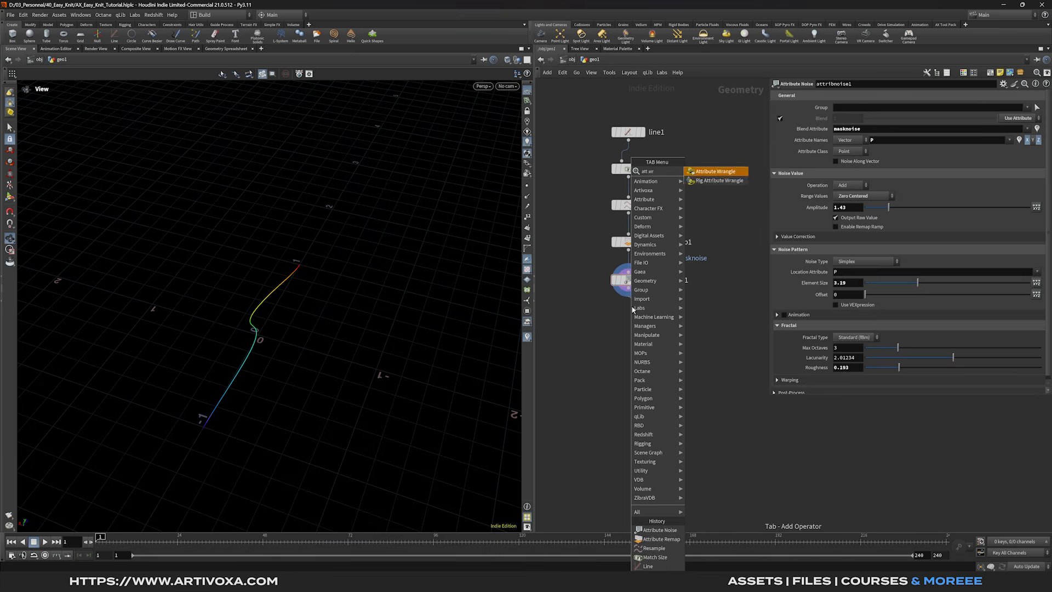
key(Return)
click(630, 315)
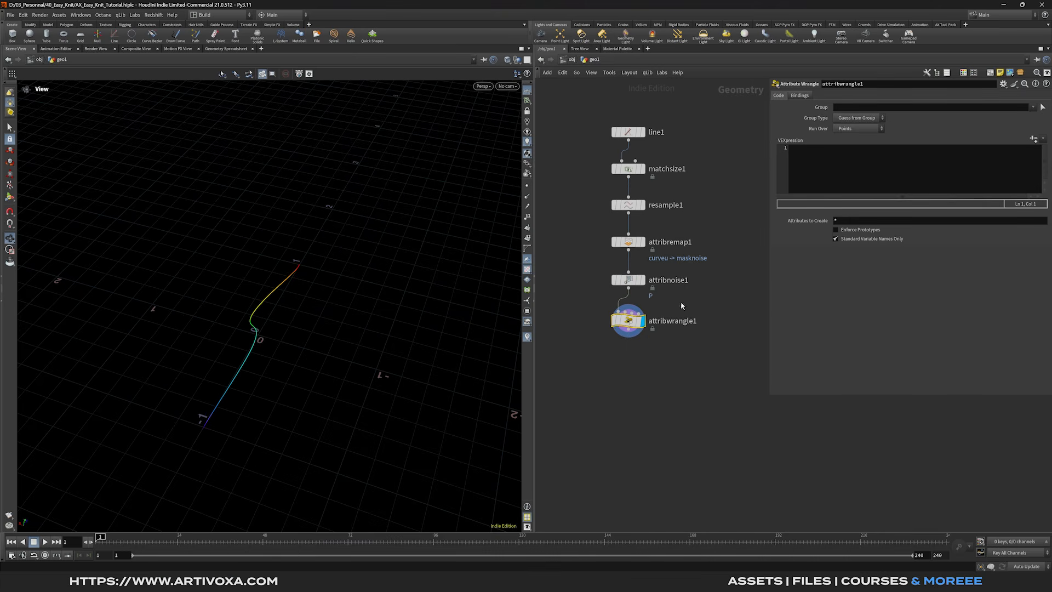
Write the VEX expression "@N = set(1,0,0);" in attribwrangle1
click(822, 184)
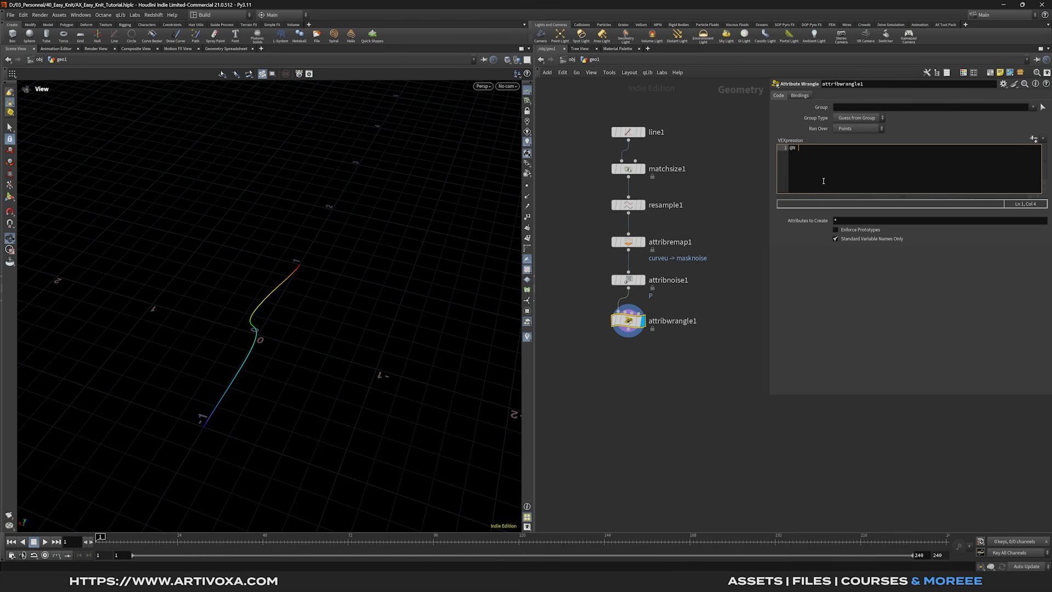
text(@N = set()
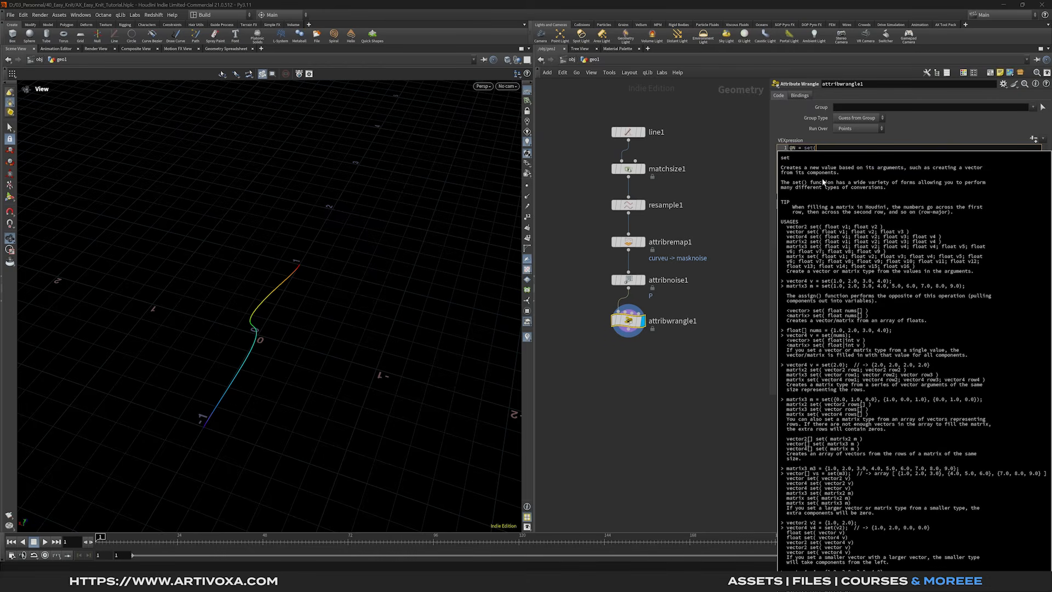
text(1,0,0)
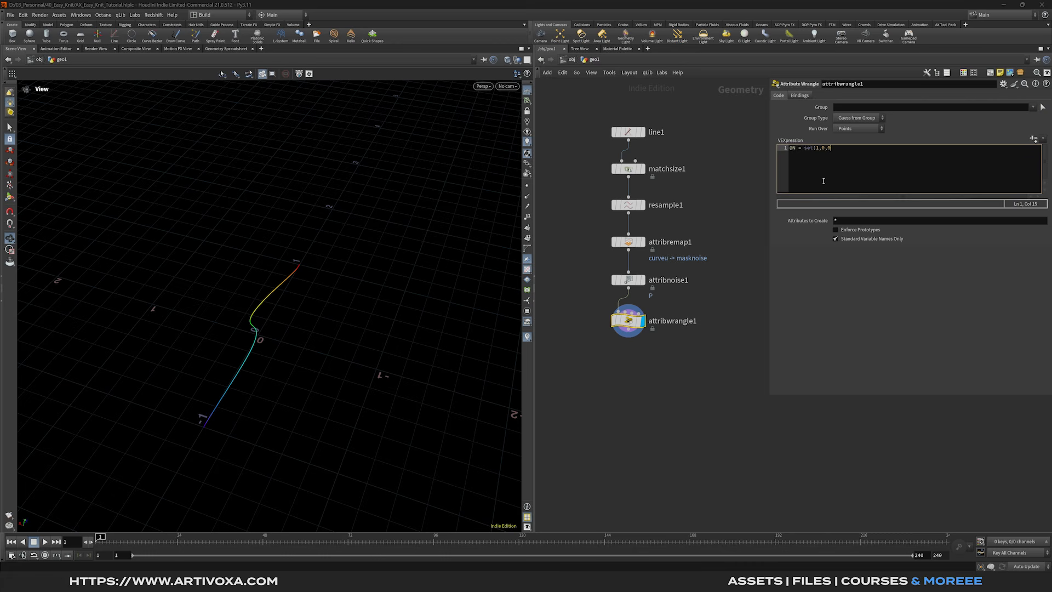
text();)
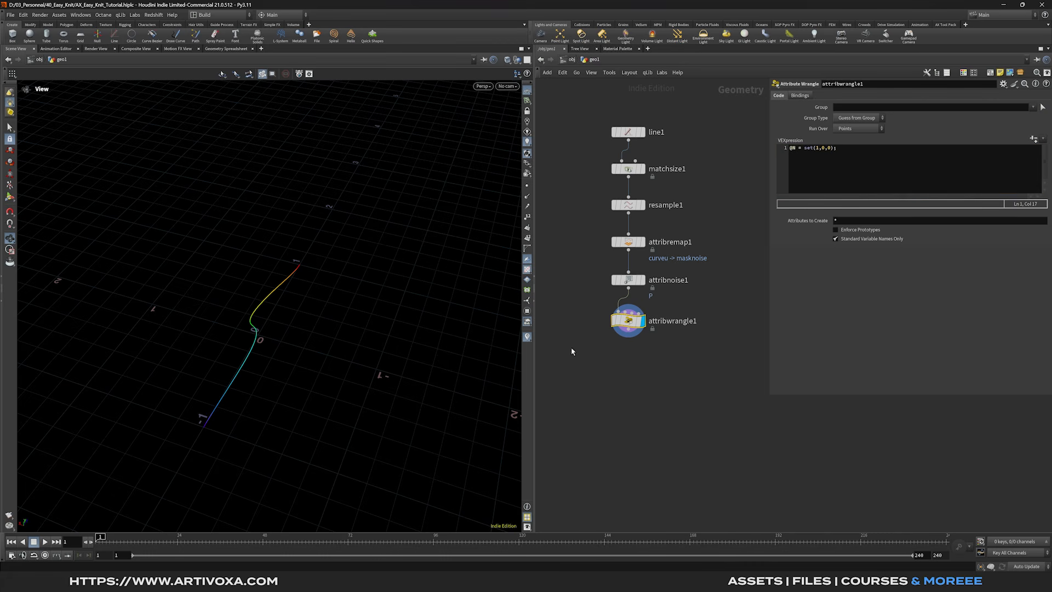
Show the point normals in the viewport to check their direction along the curve, and hide them again
click(527, 196)
scroll(272, 315, up, 3)
drag(272, 315, 298, 282)
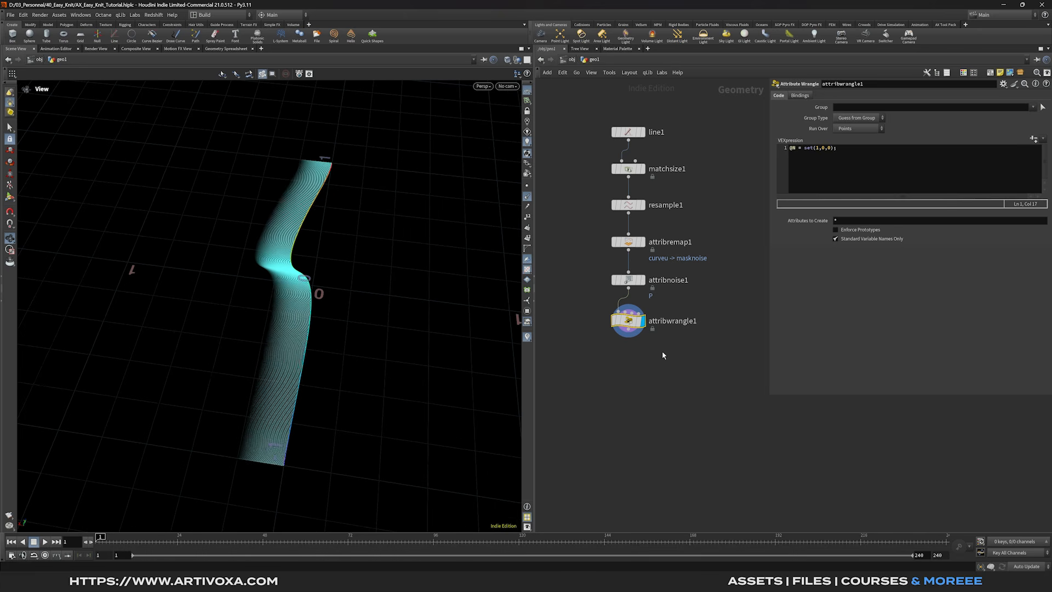
click(526, 196)
Add a PolyExtrude node after attribwrangle1 and display its result
click(628, 330)
key(Tab)
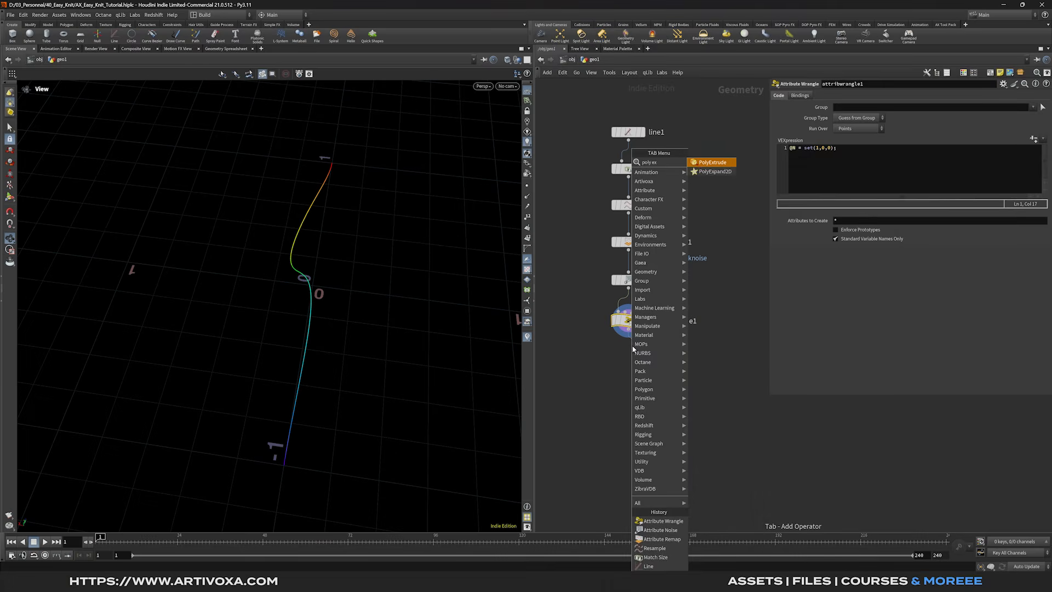
key(Escape)
click(633, 346)
click(642, 359)
drag(671, 346, 613, 376)
Extrude the curve by a distance of 0.313 along its point normals, using the existing normals
click(857, 139)
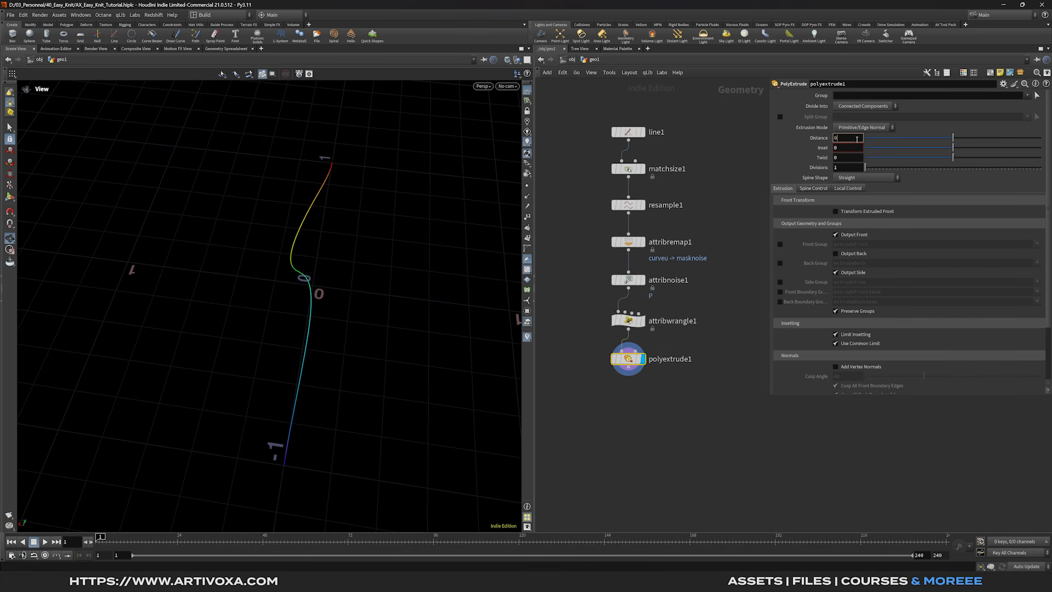
text(.313)
key(Return)
click(858, 128)
click(853, 146)
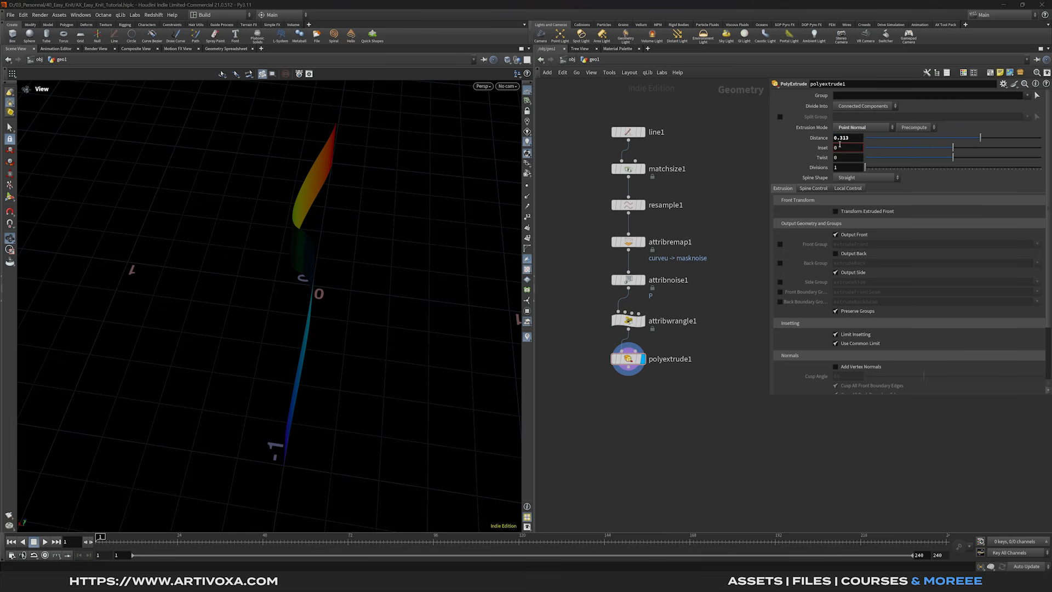
click(919, 128)
click(919, 141)
drag(265, 355, 275, 287)
Add a Match Size node after polyextrude1 to centre the strip, and display its result
key(Tab)
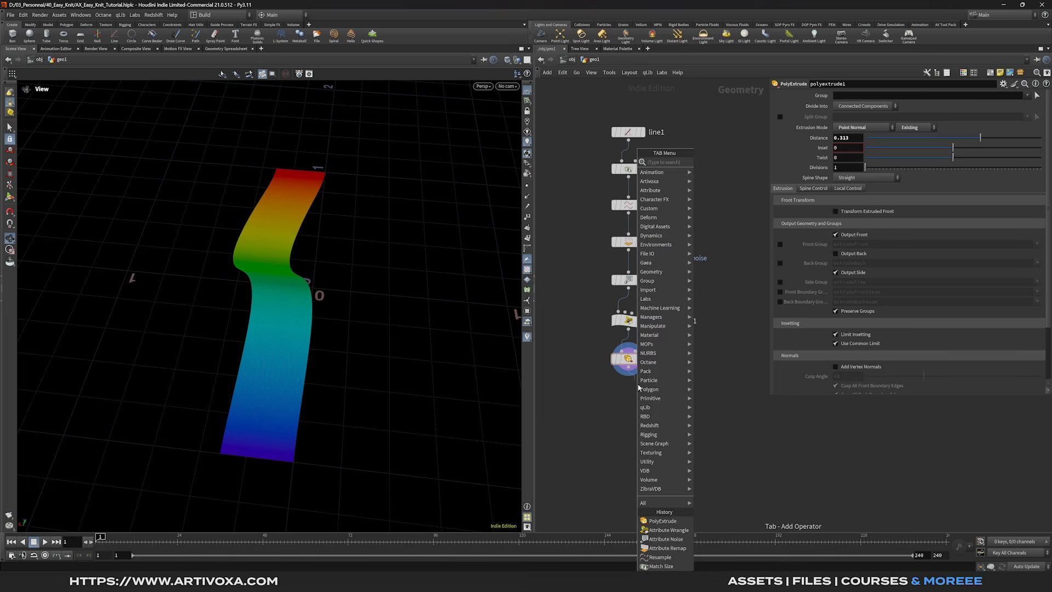
key(Return)
click(634, 390)
click(646, 391)
Add a Fuse node after matchsize2 and display its result
middle_drag(629, 405, 637, 350)
key(Tab)
text(fuse)
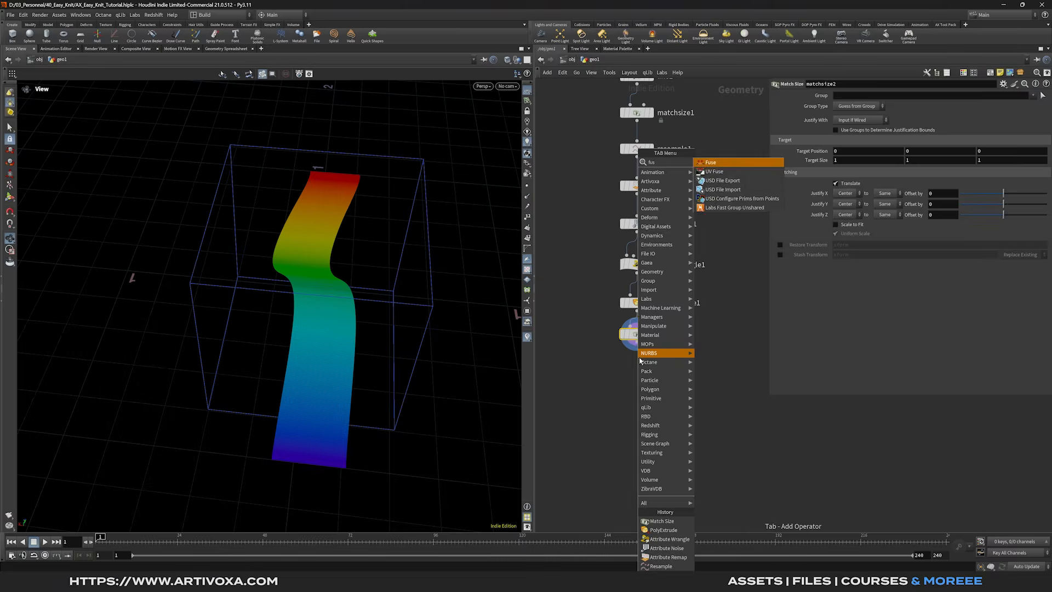
key(Return)
click(638, 367)
click(651, 367)
drag(639, 367, 639, 371)
middle_drag(647, 376, 648, 336)
drag(369, 324, 334, 308)
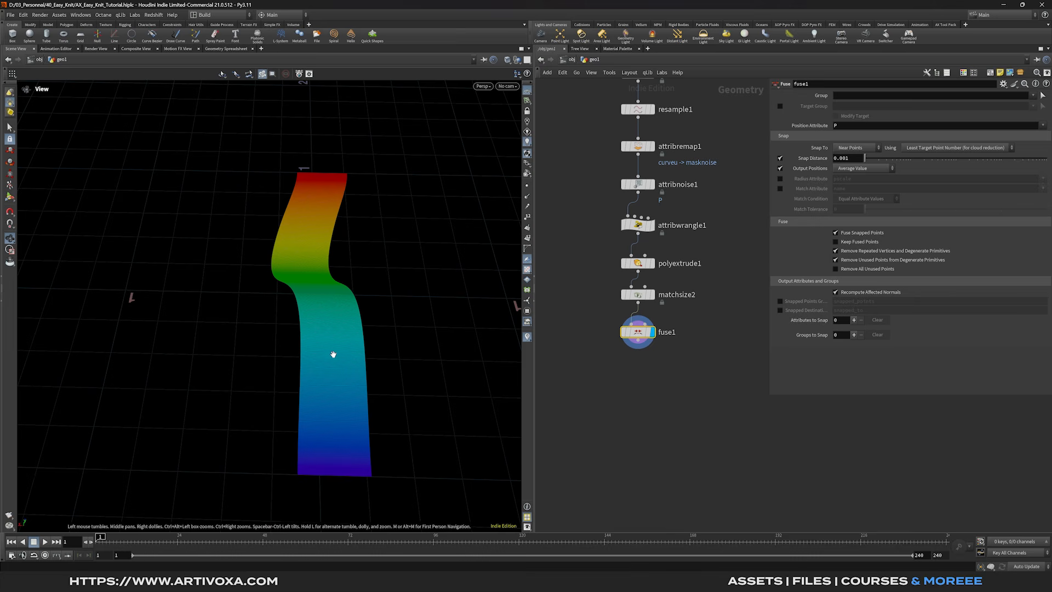
Add a Copy and Transform node after fuse1
key(Tab)
text(copy)
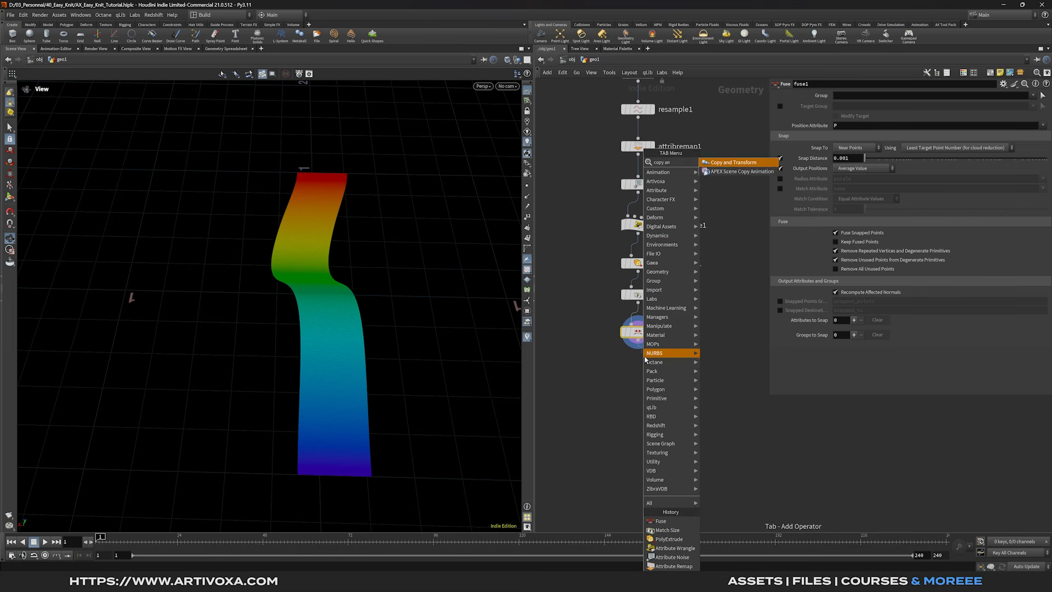
key(Return)
click(648, 370)
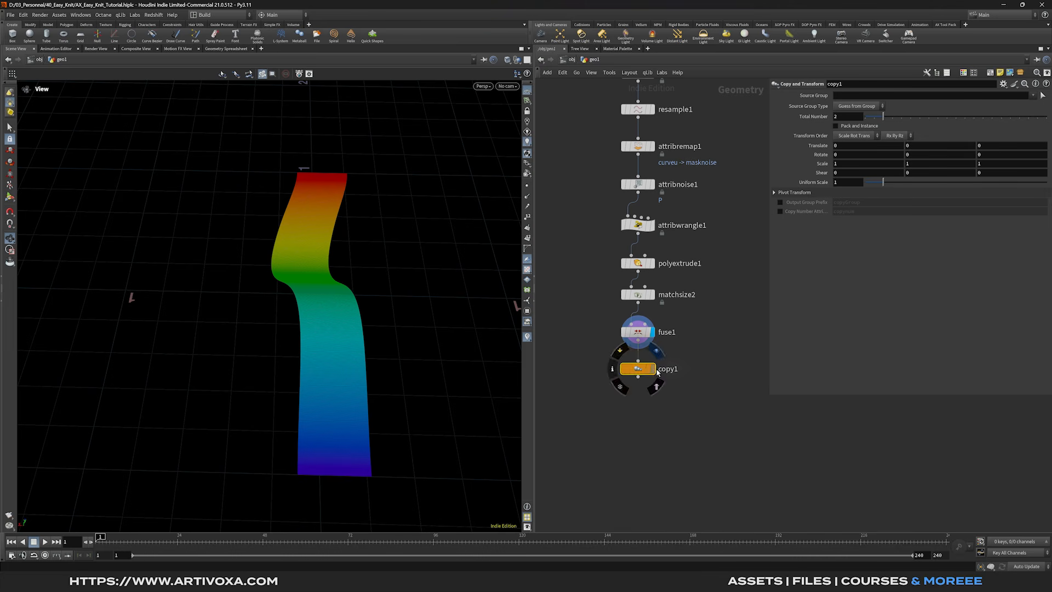
Make 4 copies of the strip with an X translation of 0.325 and enable the copynum copy number attribute
click(851, 117)
key(Return)
middle_drag(850, 146, 920, 154)
drag(852, 148, 846, 150)
text(25)
key(Return)
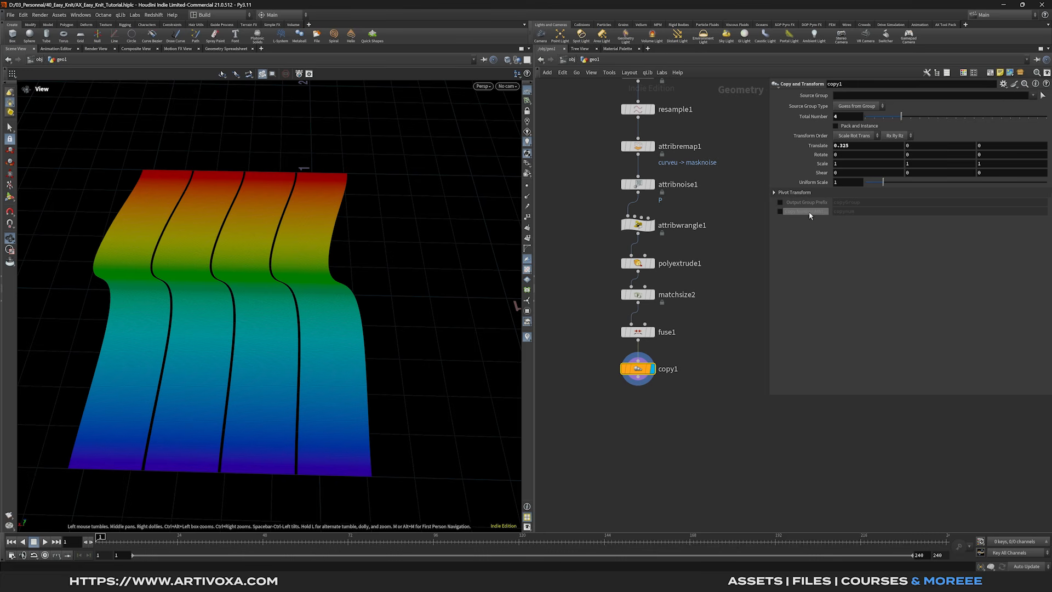
click(780, 212)
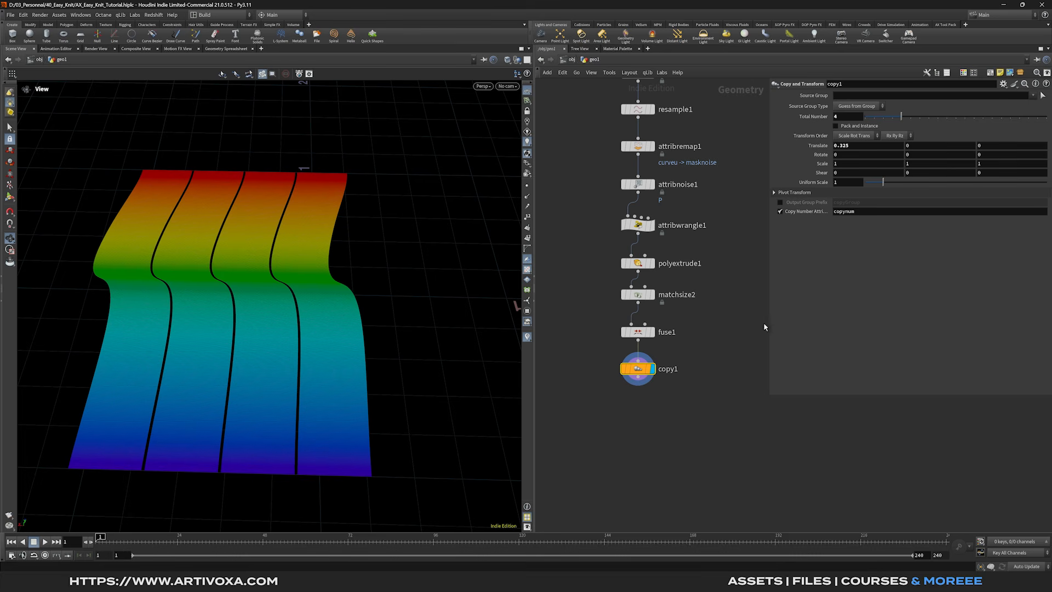
Add a Group node after copy1 and display its result
middle_drag(641, 396, 655, 358)
key(Tab)
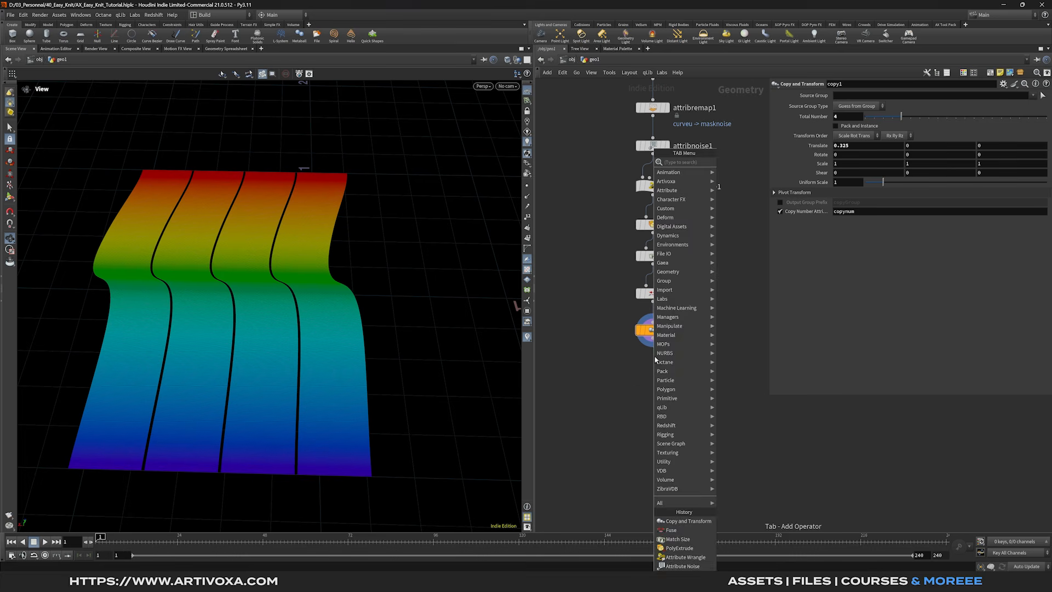
text(group)
key(Return)
click(655, 357)
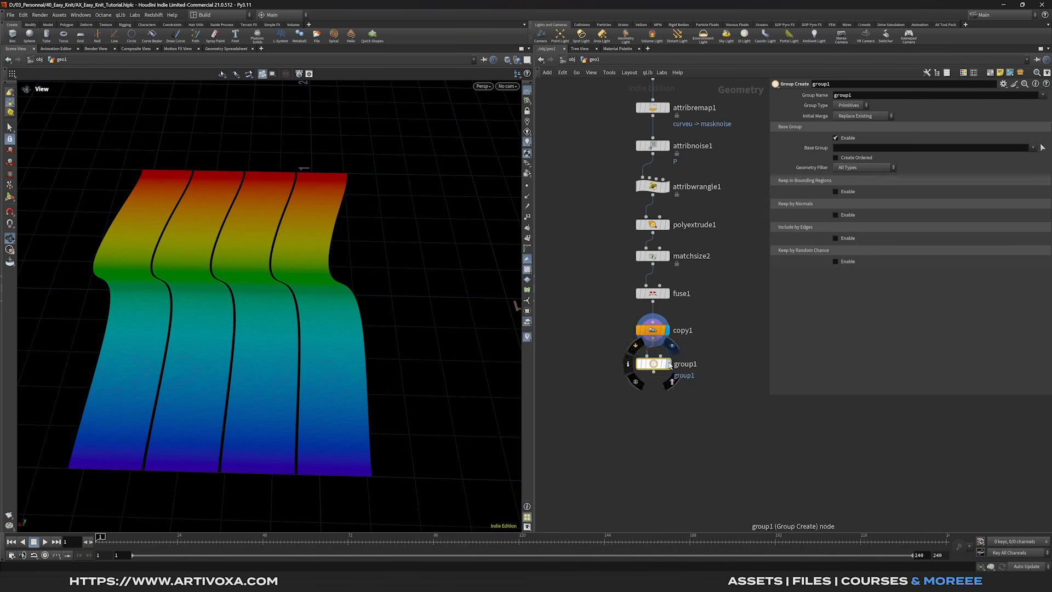
click(669, 364)
Name the group outedges and set its type to Edges
double_click(870, 96)
text(outedges)
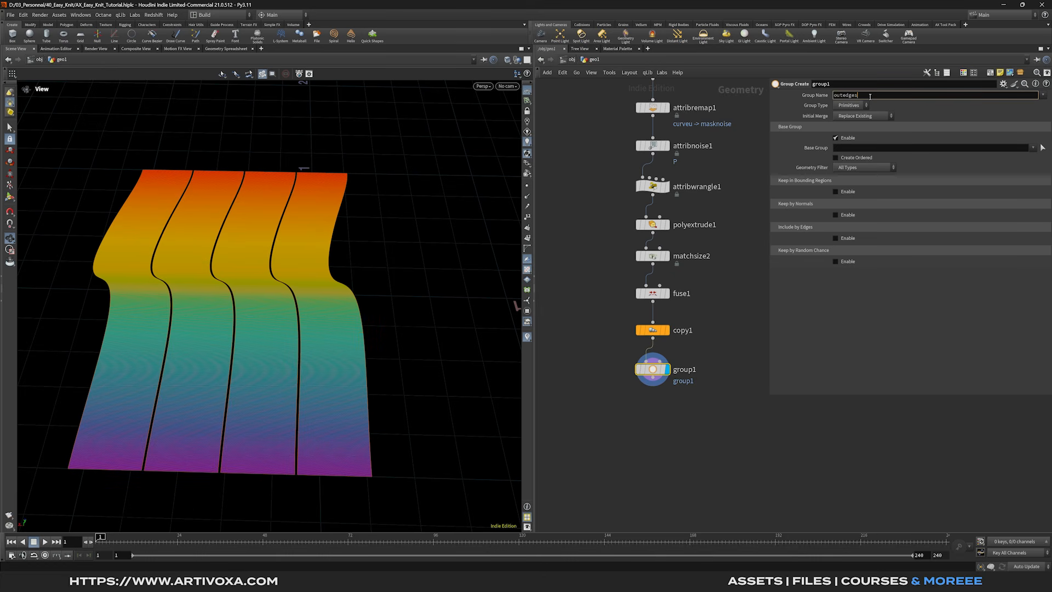
click(846, 106)
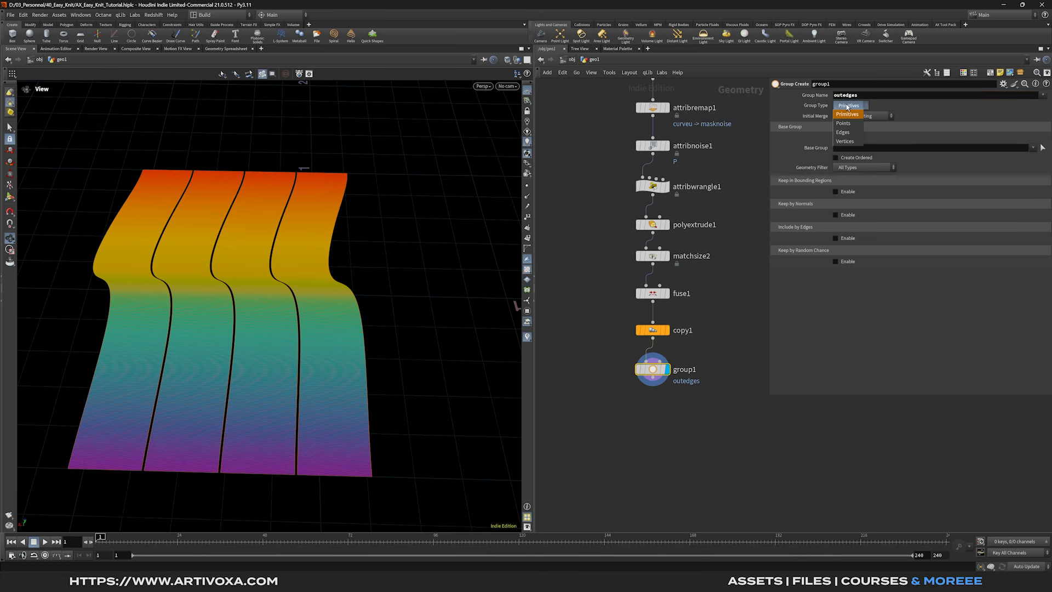
click(846, 137)
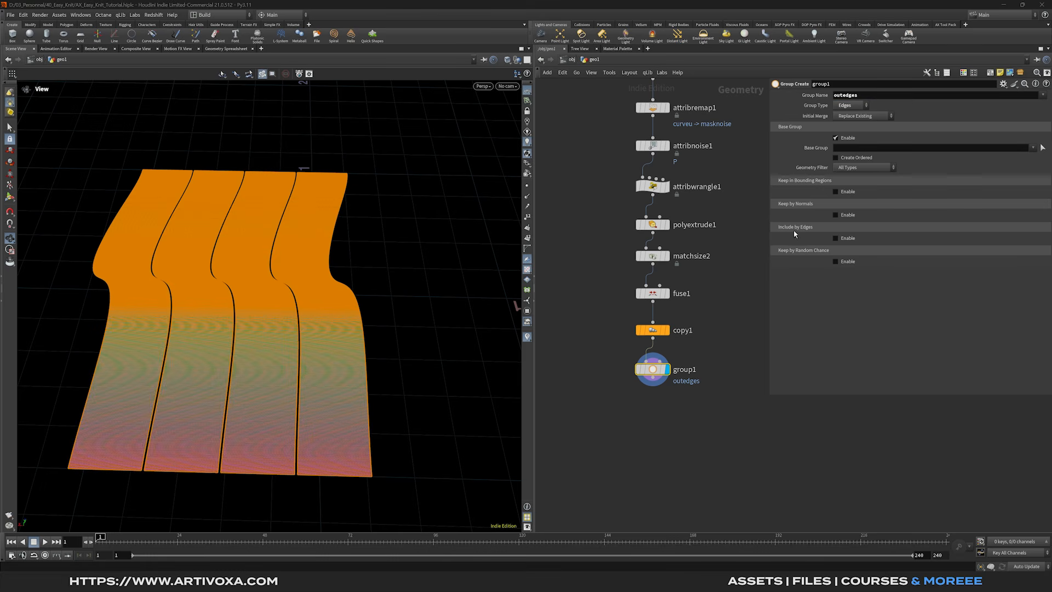
Limit the outedges group to unshared edges by enabling Include by Edges and disabling the base group
click(836, 239)
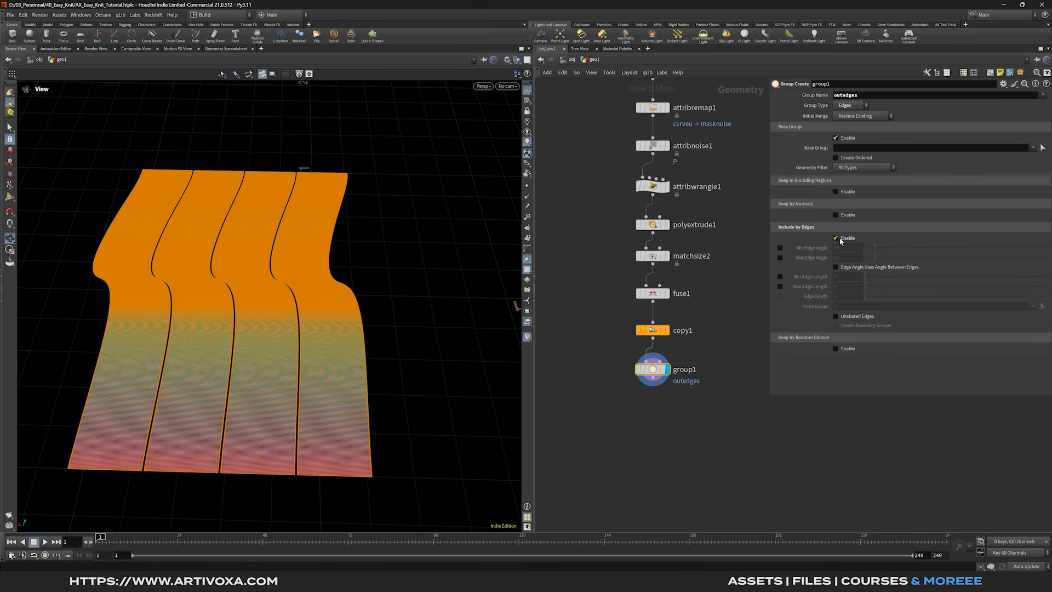
click(836, 317)
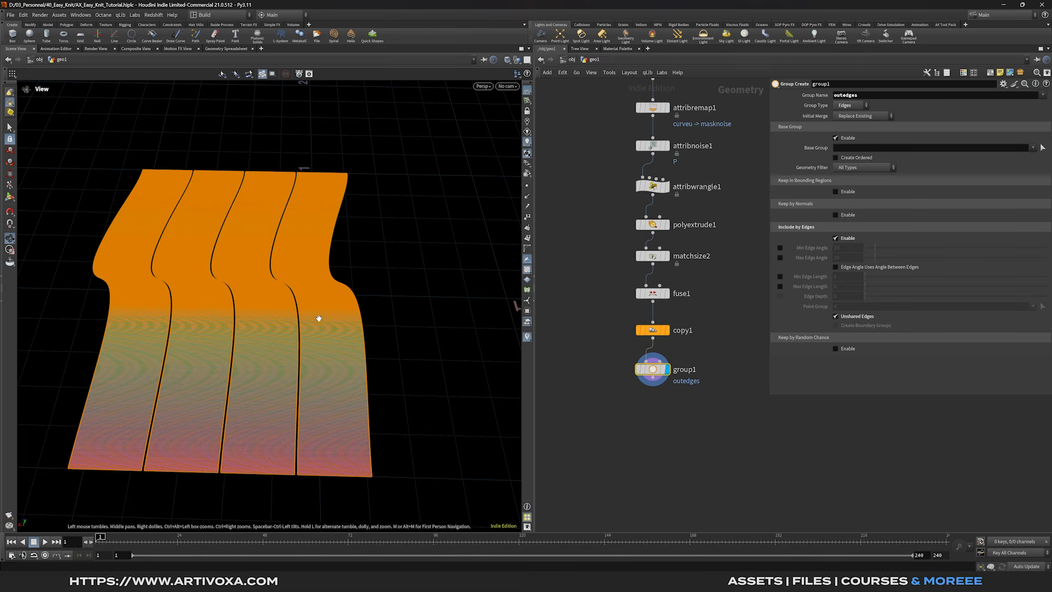
click(836, 139)
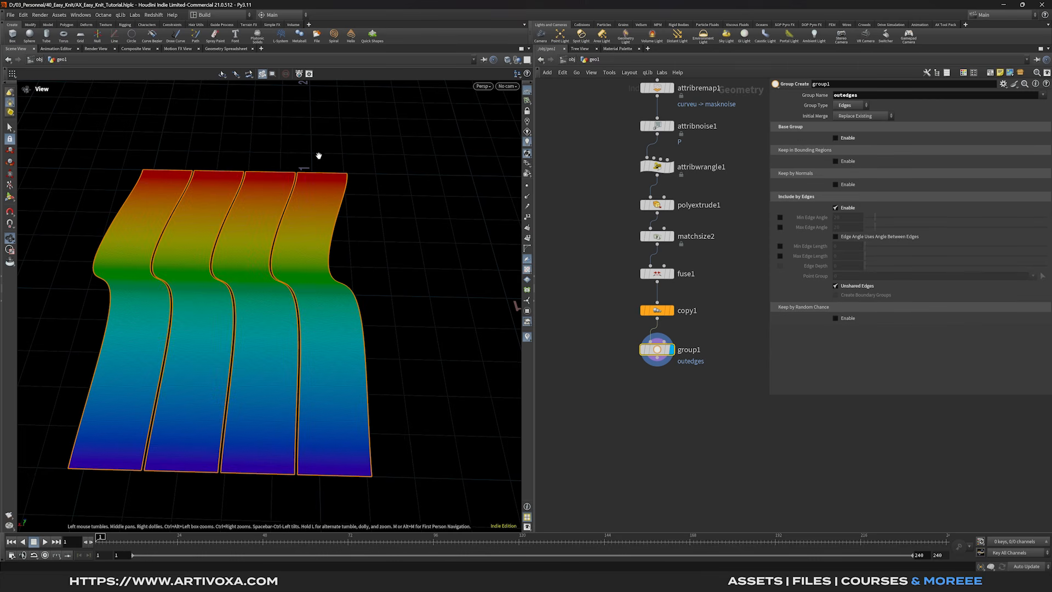
Add an Ends node after group1 and set Close U to Unroll with New Points
key(Tab)
text(end)
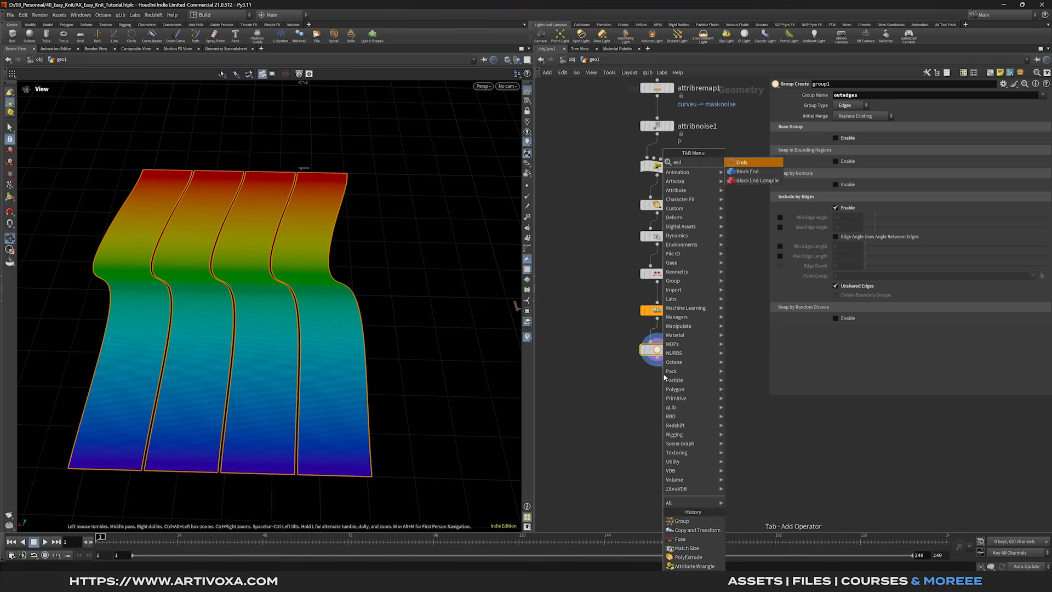
key(Return)
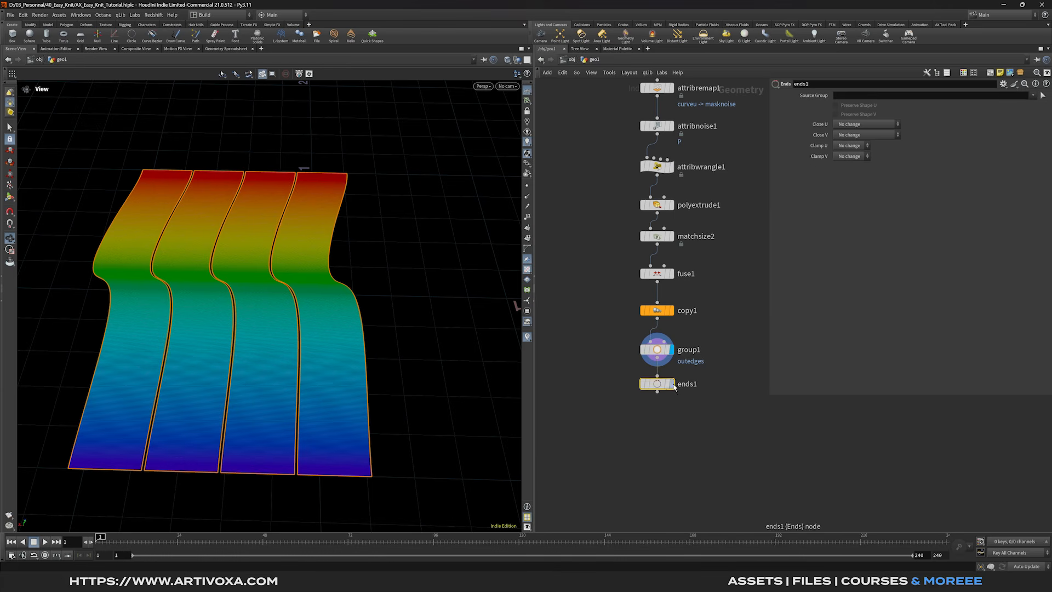
click(845, 125)
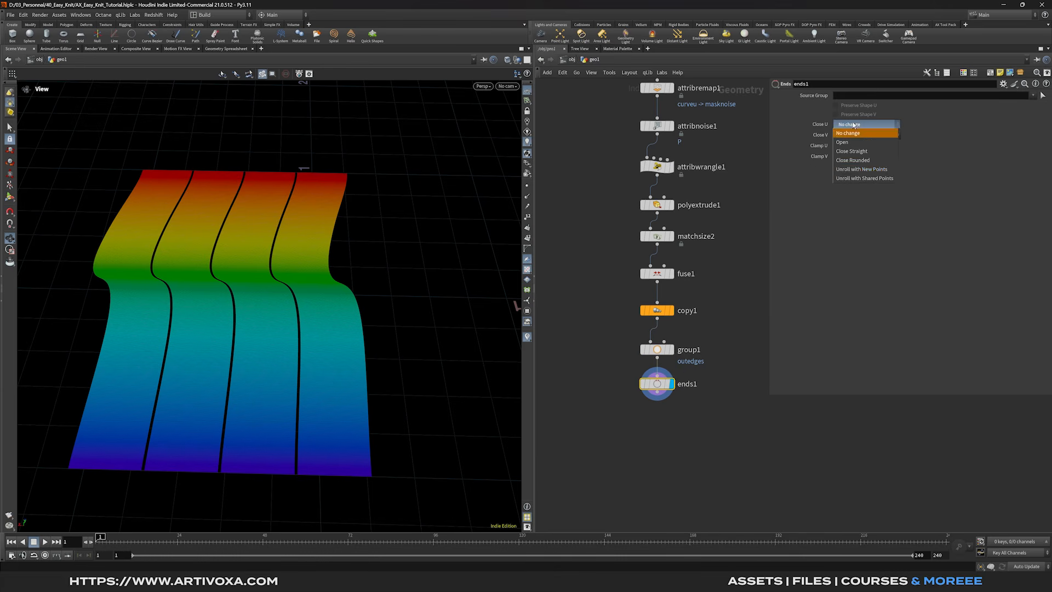
click(856, 170)
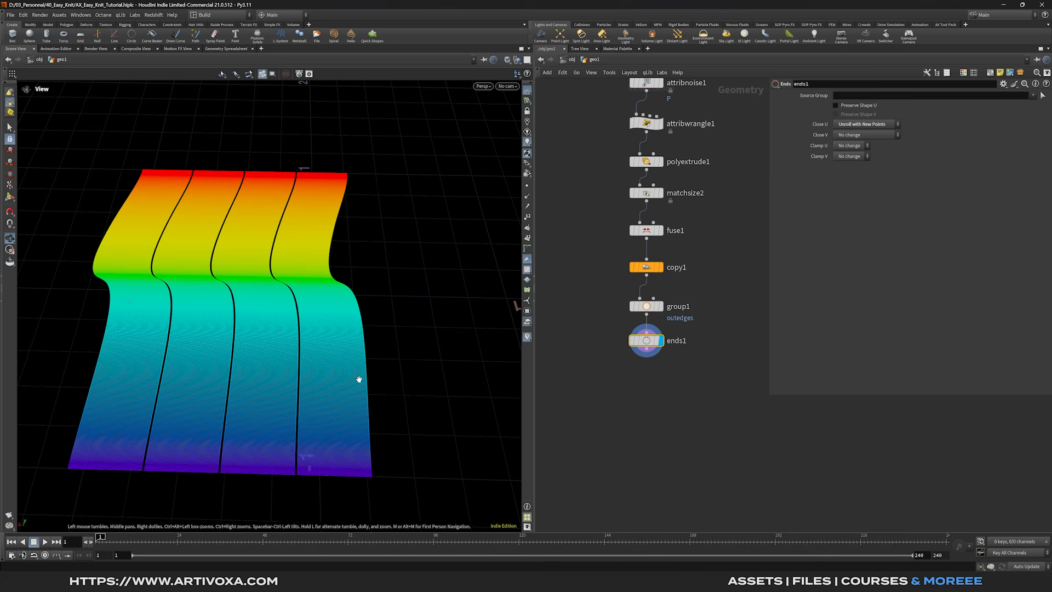
Examine the unrolled strips up close to check how the polygons were opened into lines
scroll(361, 377, up, 10)
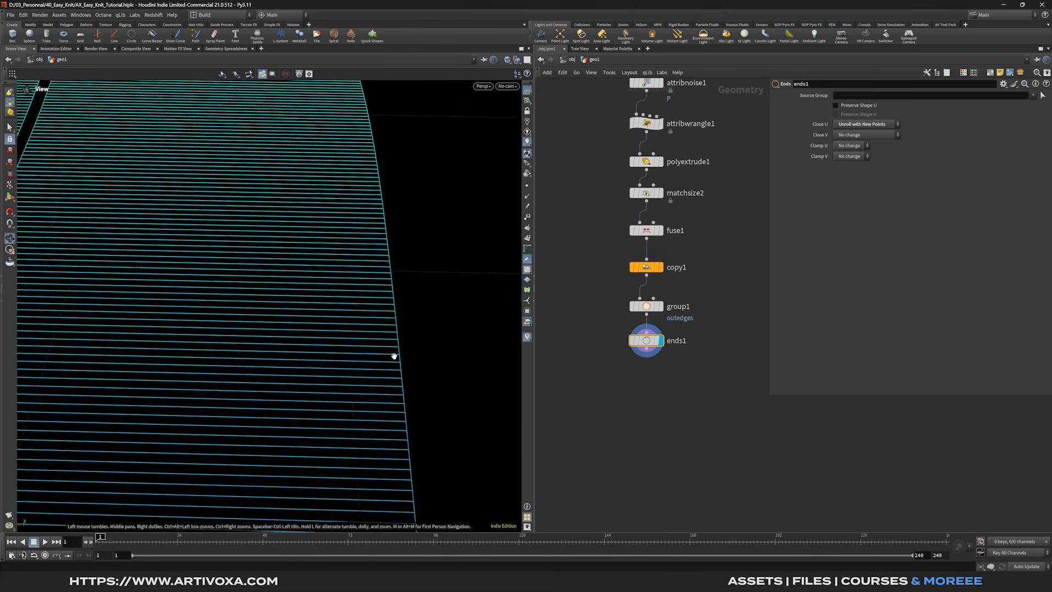
scroll(396, 323, down, 10)
middle_drag(395, 322, 479, 312)
middle_drag(164, 310, 250, 310)
scroll(304, 307, down, 8)
scroll(312, 326, up, 3)
scroll(313, 325, down, 2)
middle_drag(315, 326, 317, 328)
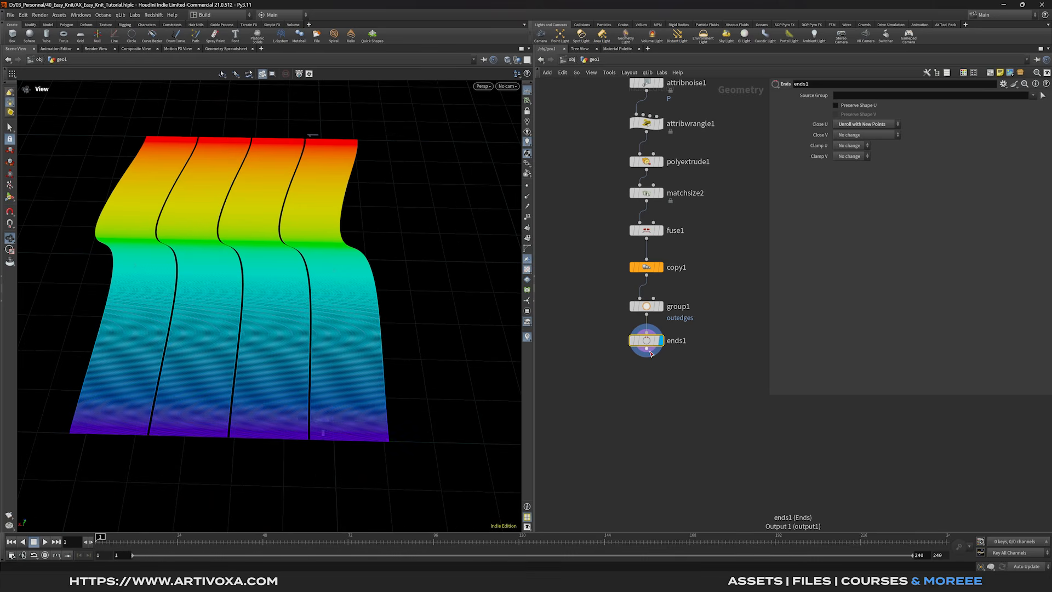
Add a Dissolve node after ends1 and display its result
key(Tab)
text(si)
key(BackSpace)
key(BackSpace)
text(dis)
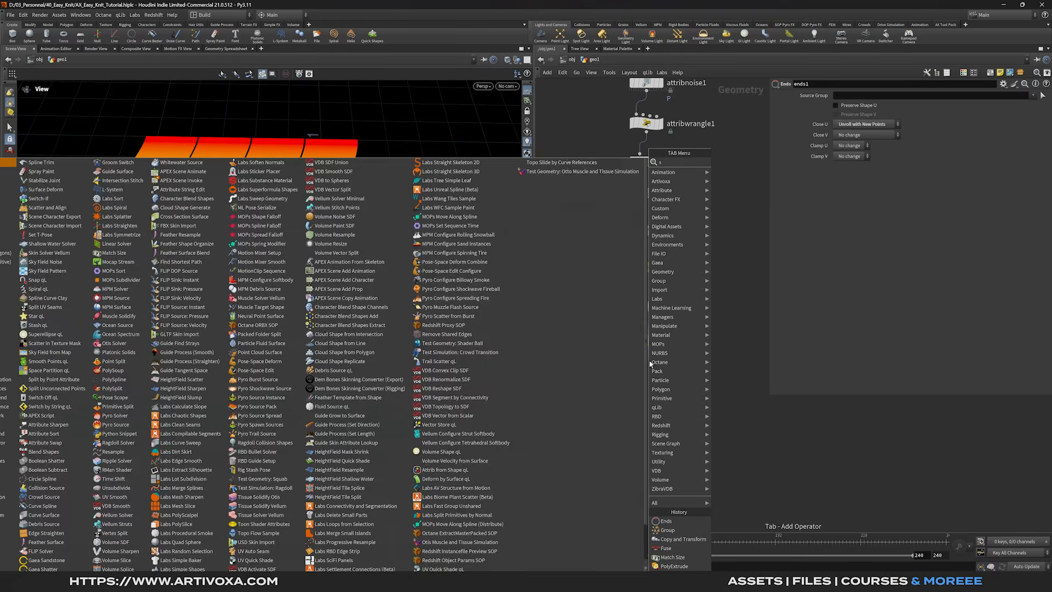
key(Return)
click(648, 374)
click(661, 376)
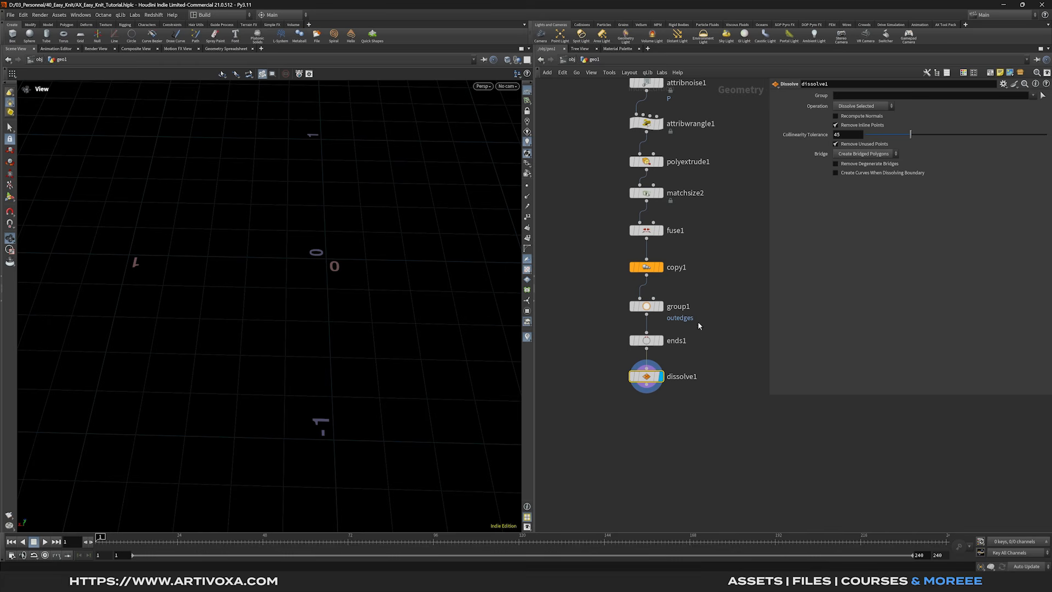
Set the Dissolve group to outedges and check the strips' borders up close
drag(704, 345, 585, 418)
click(1033, 95)
click(1018, 104)
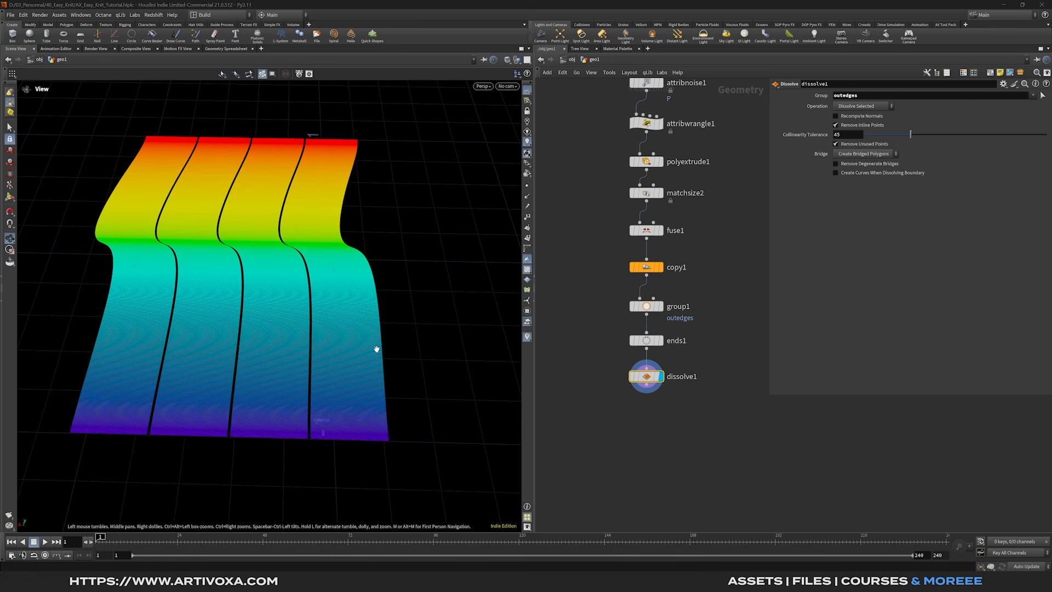
scroll(340, 361, up, 10)
scroll(340, 361, down, 10)
Add an Attribute Delete node after dissolve1 and have it remove the curveu point attribute
key(Tab)
text(att de)
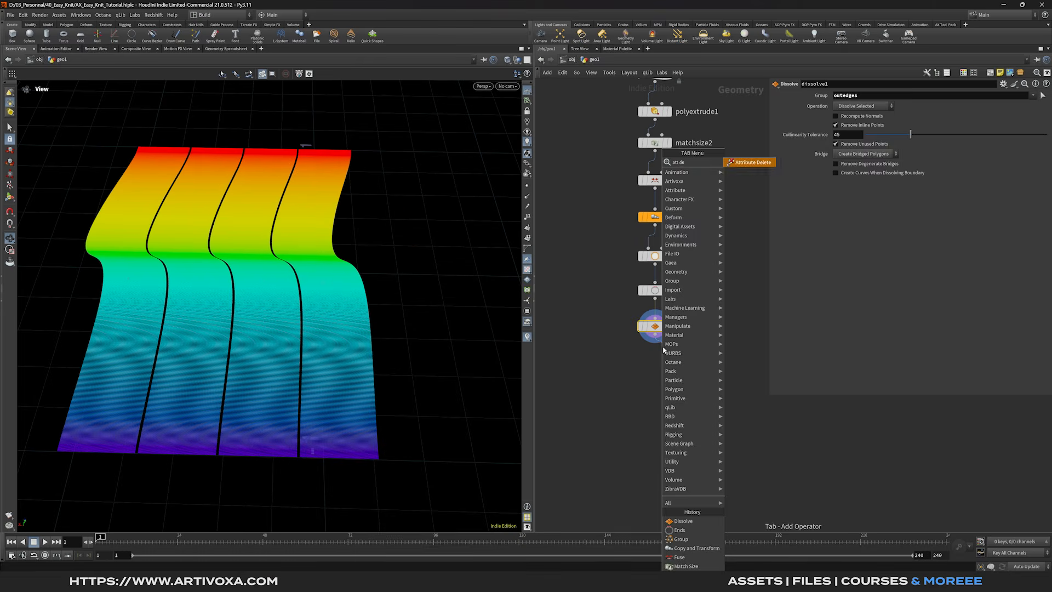
key(Return)
click(655, 360)
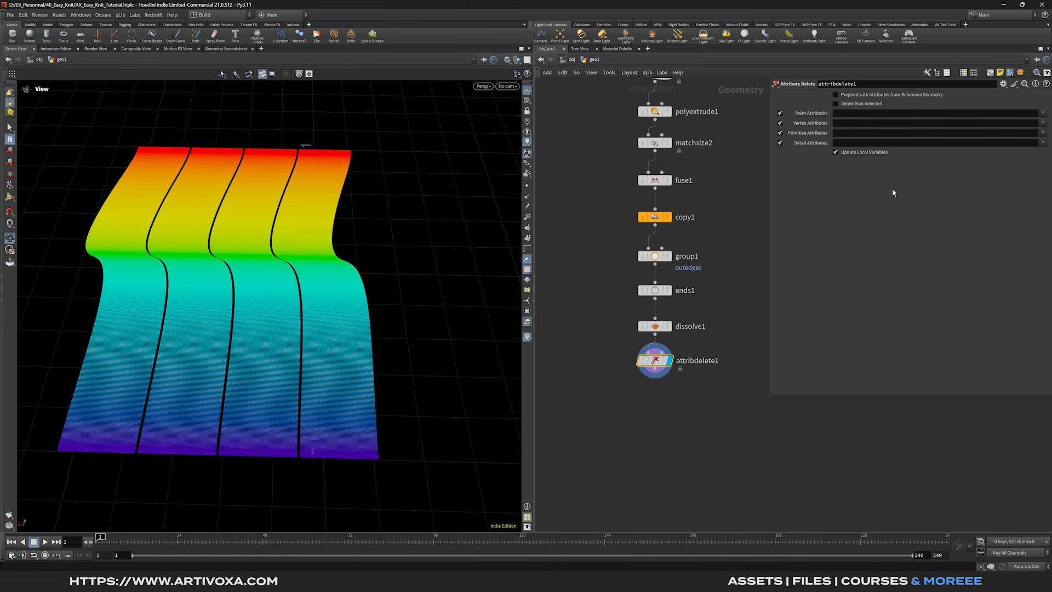
click(1044, 113)
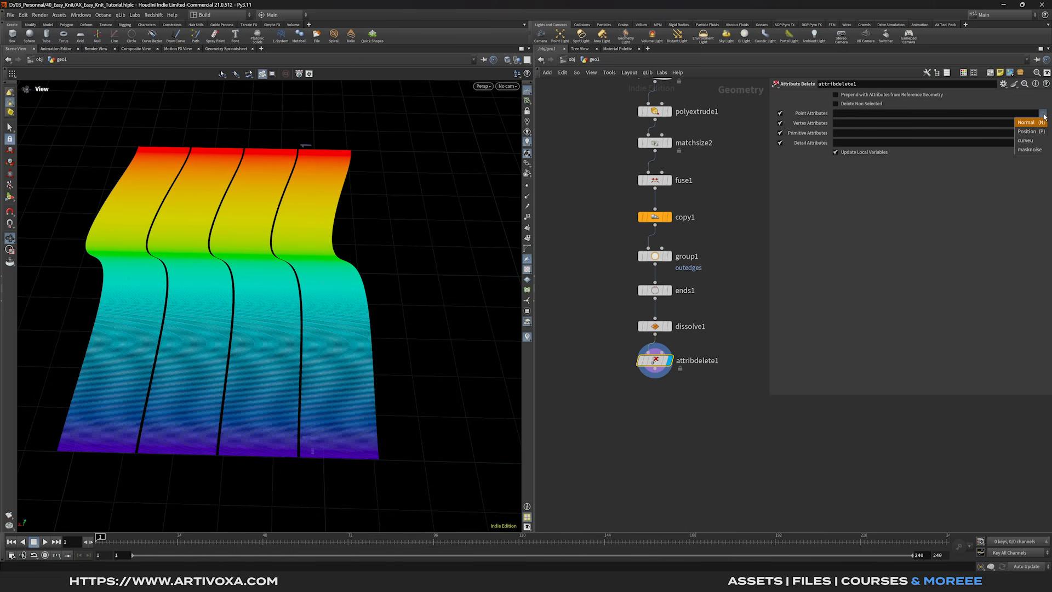
click(1032, 143)
Add a Resample node with length 0.01 after attribdelete1 and enable its curveu Curve U attribute
key(Tab)
text(res)
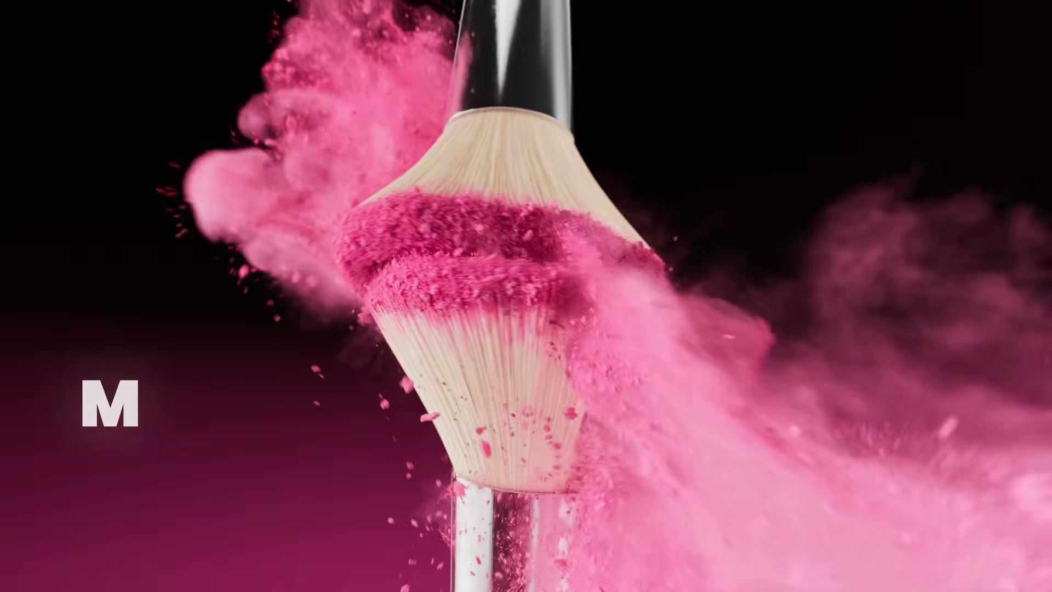
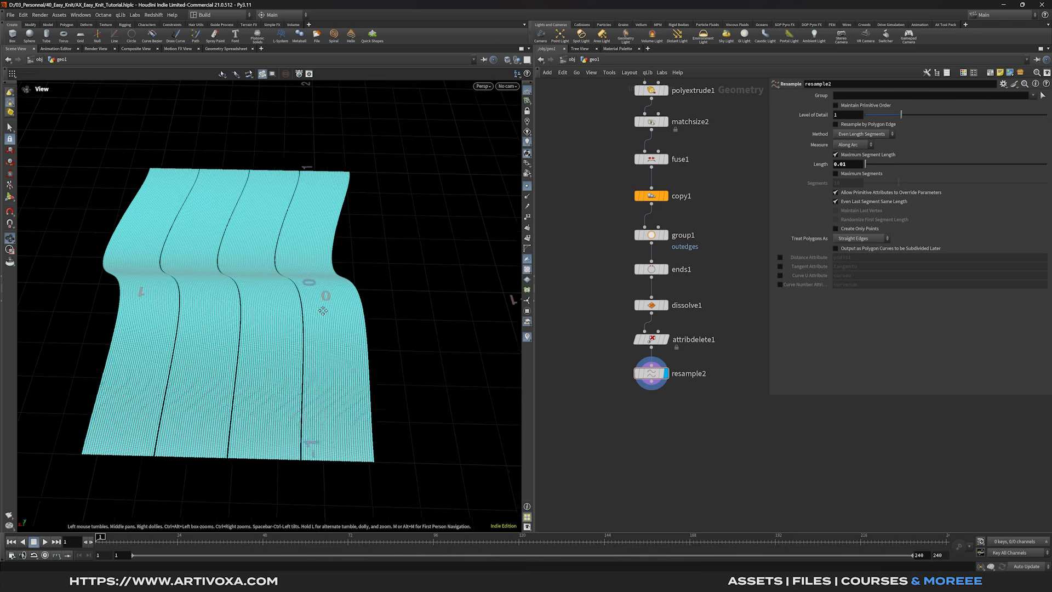
click(780, 277)
Add a Mask from Geometry node below resample2
middle_drag(682, 413, 652, 361)
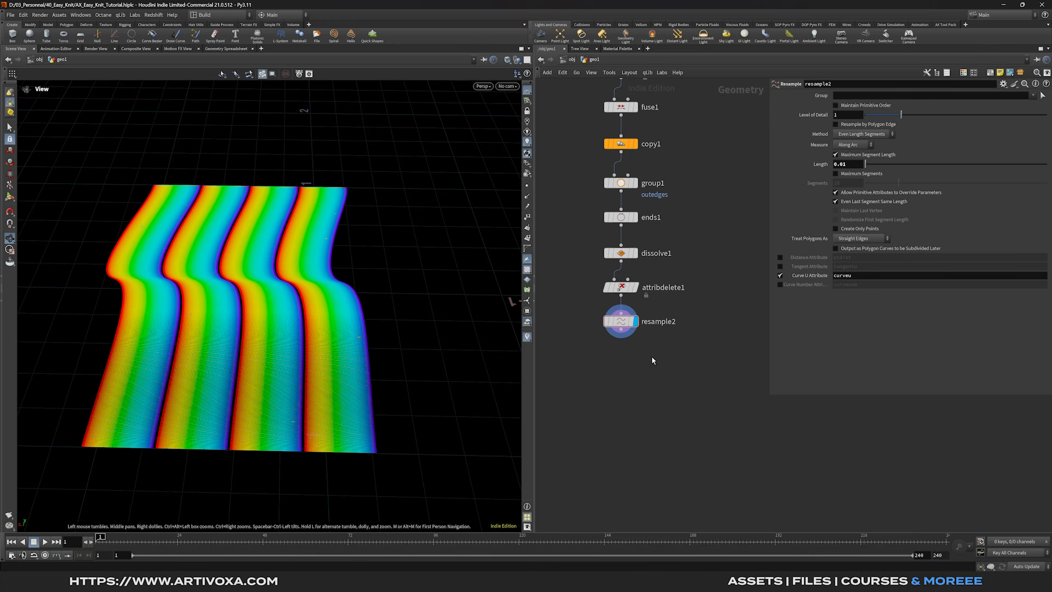
key(Tab)
text(mask fro)
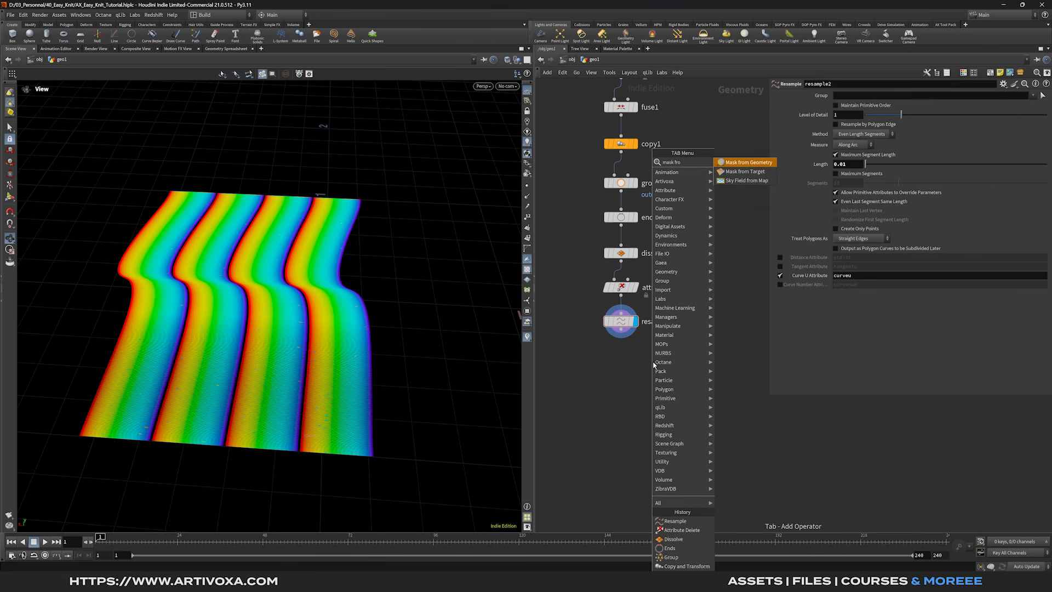
key(Return)
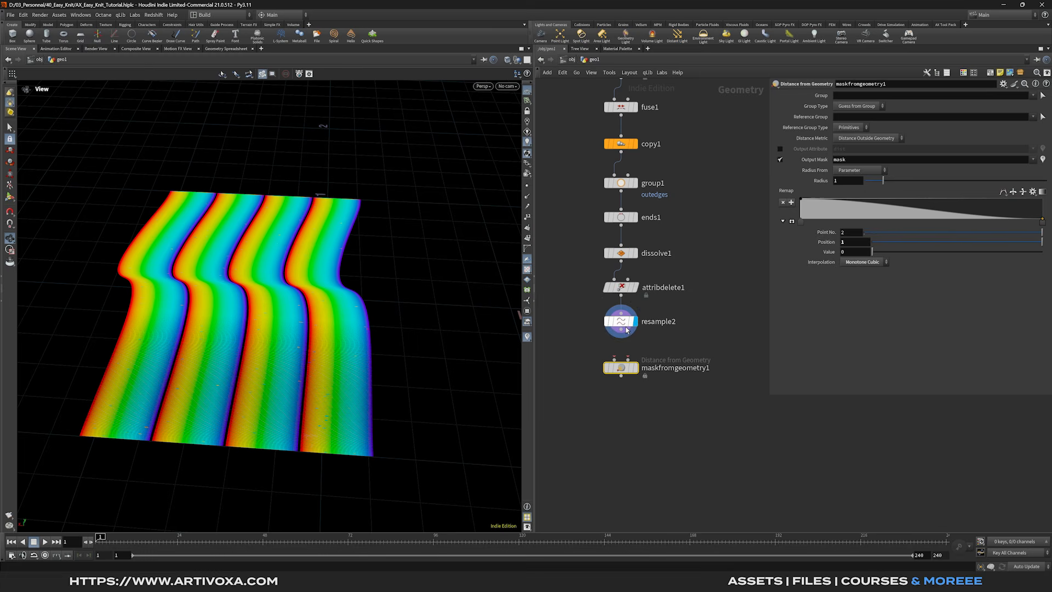
Add a Box node, wire it into the second input of maskfromgeometry1 and display the mask node's result
key(Tab)
text(box)
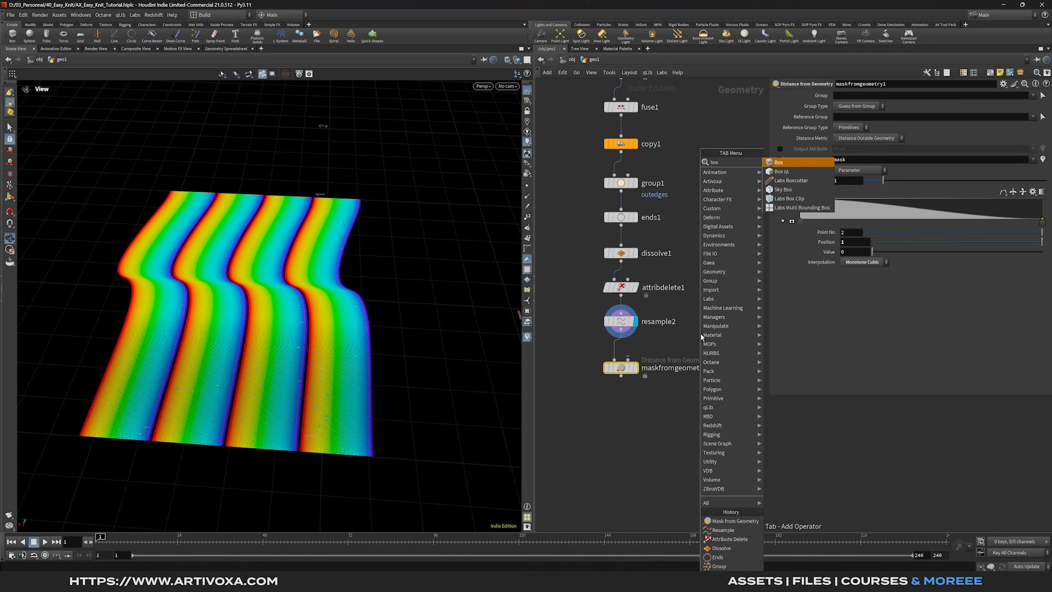
key(Return)
click(699, 336)
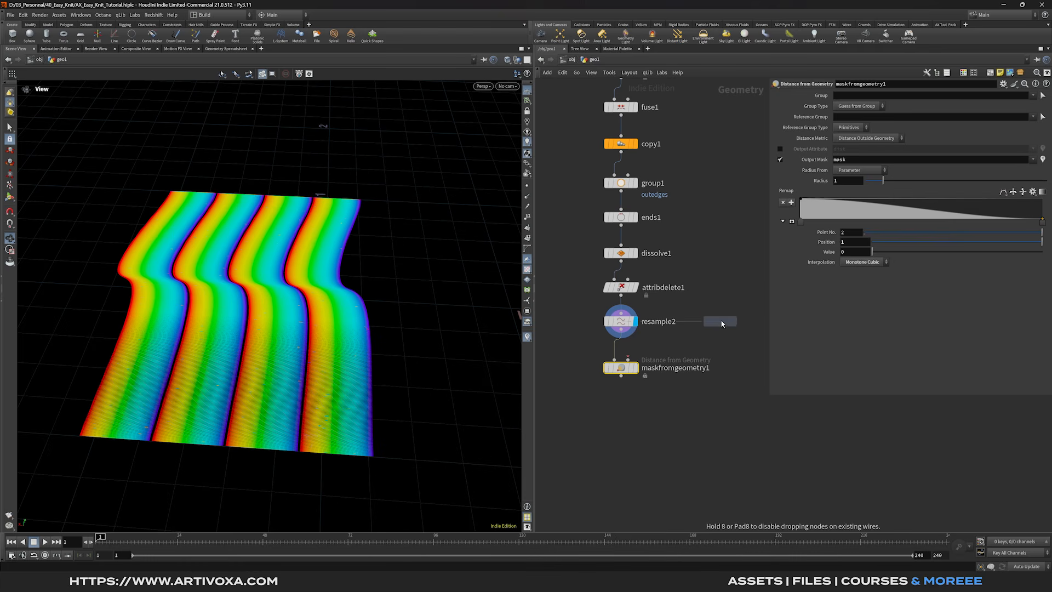
drag(720, 329, 639, 371)
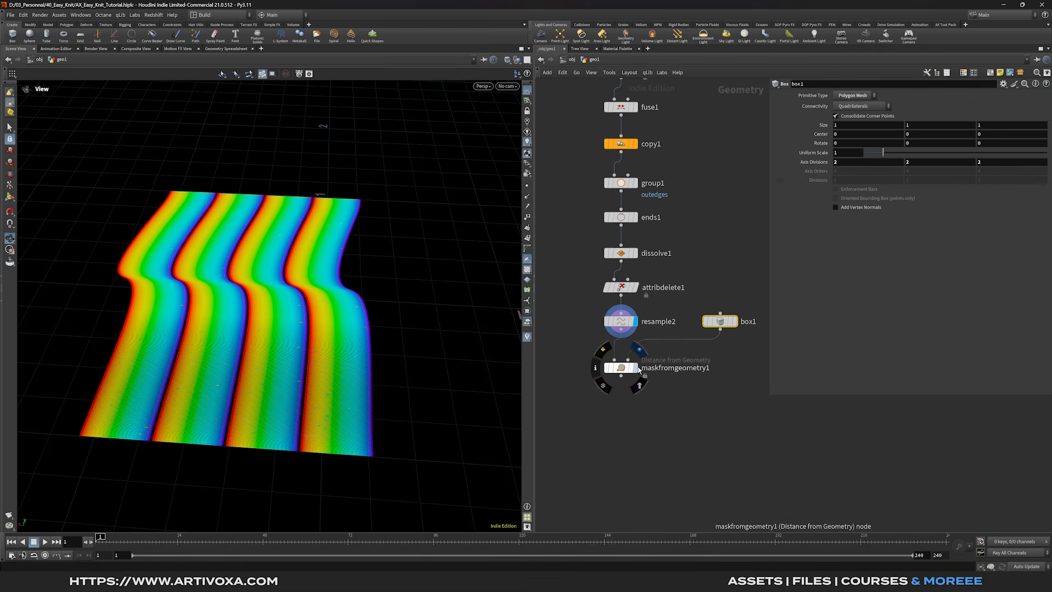
click(637, 368)
drag(575, 406, 701, 356)
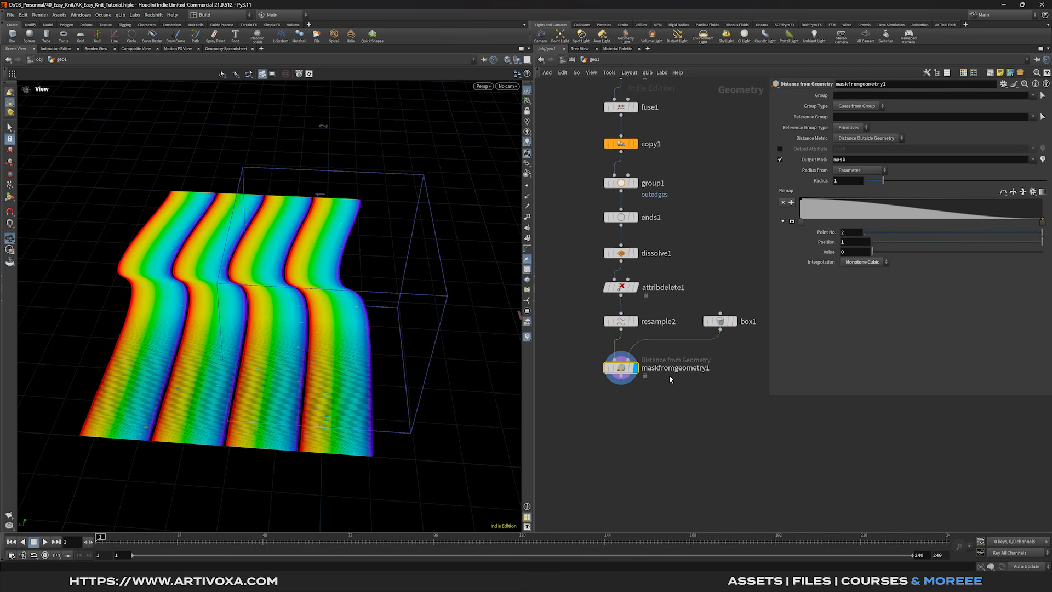
Visualize the mask point attribute of maskfromgeometry1 from its node info
mouse_move(598, 371)
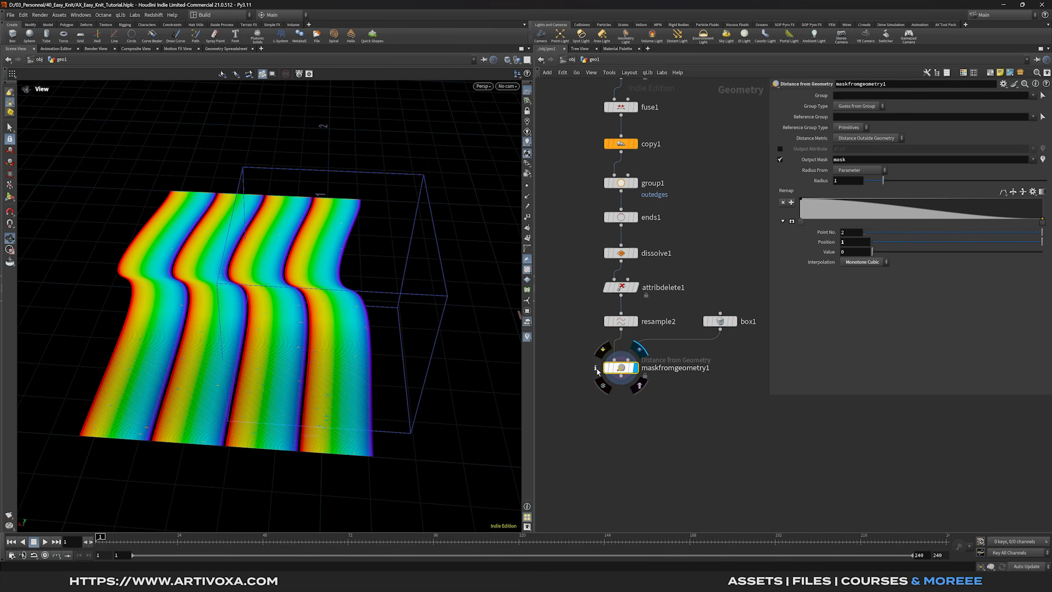
click(596, 369)
click(402, 352)
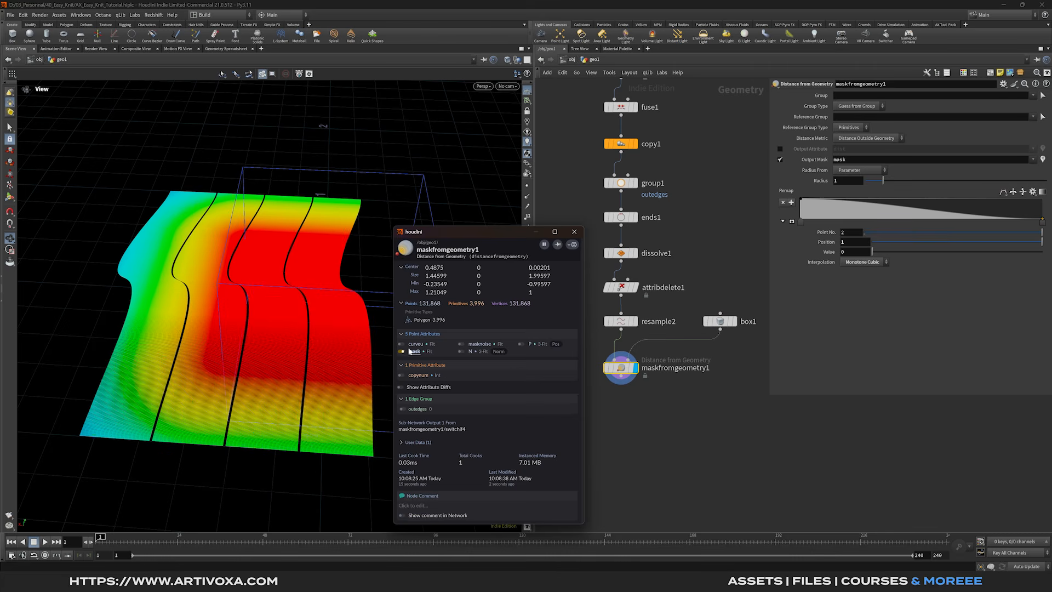
click(573, 234)
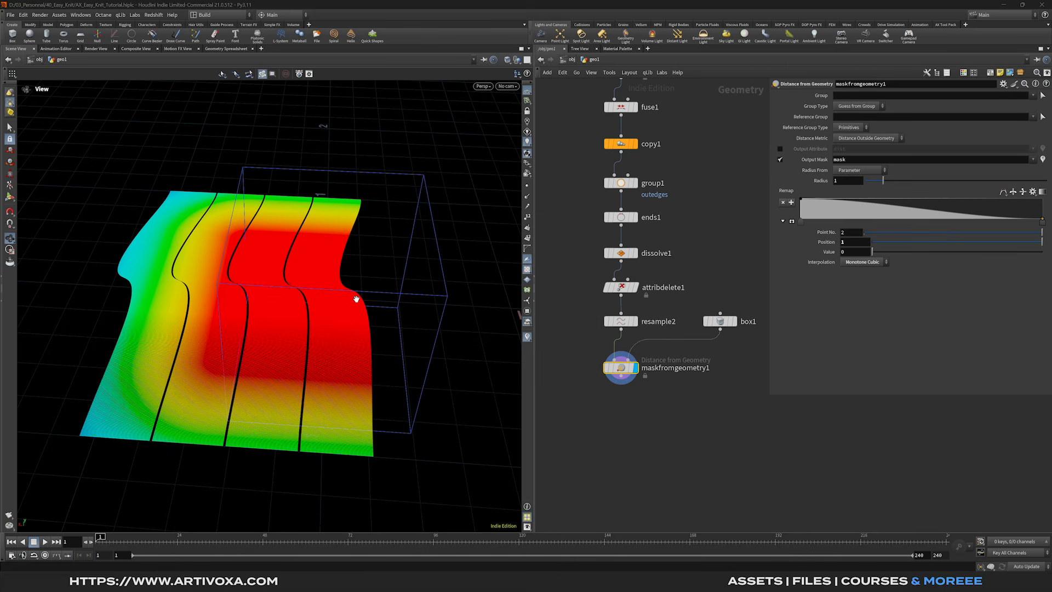
In the top view, enlarge box1 to about 2.17 by 2.42 and shift its center to about Z -1.53
key(space+2)
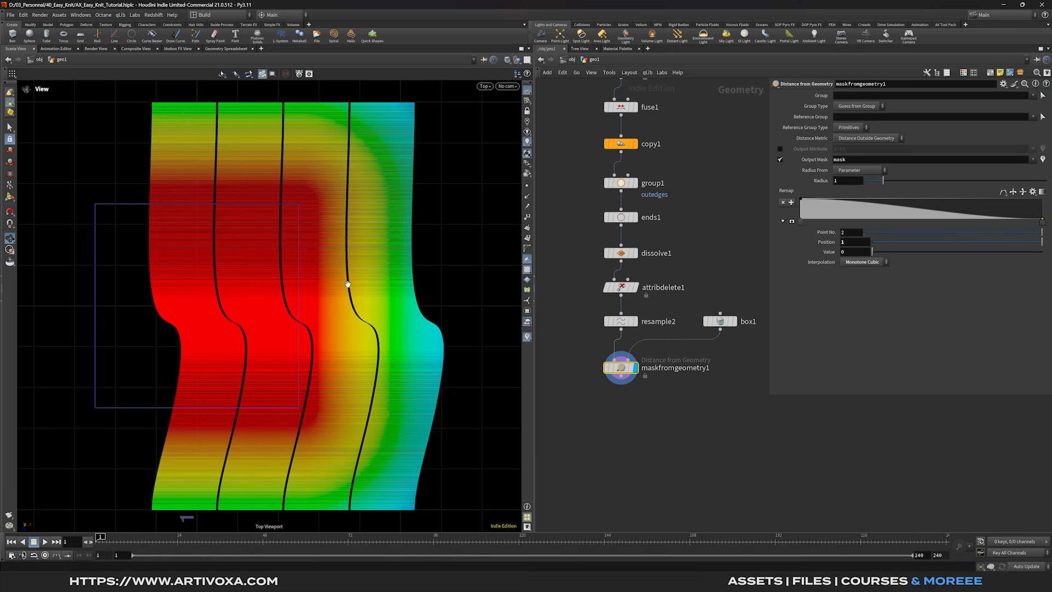
scroll(355, 256, down, 3)
click(720, 321)
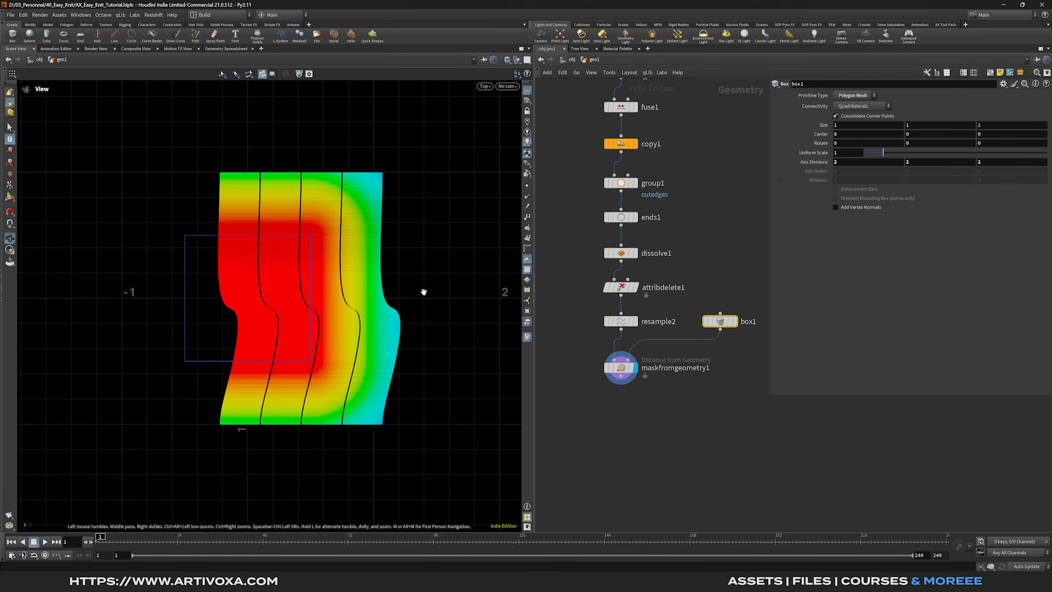
click(10, 198)
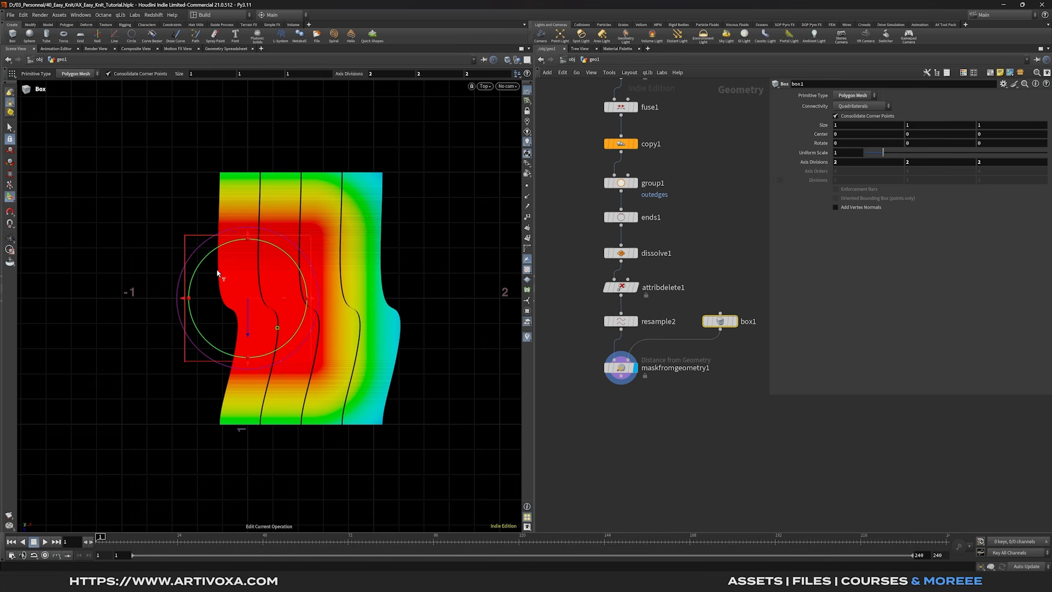
drag(310, 301, 459, 298)
drag(325, 237, 335, 73)
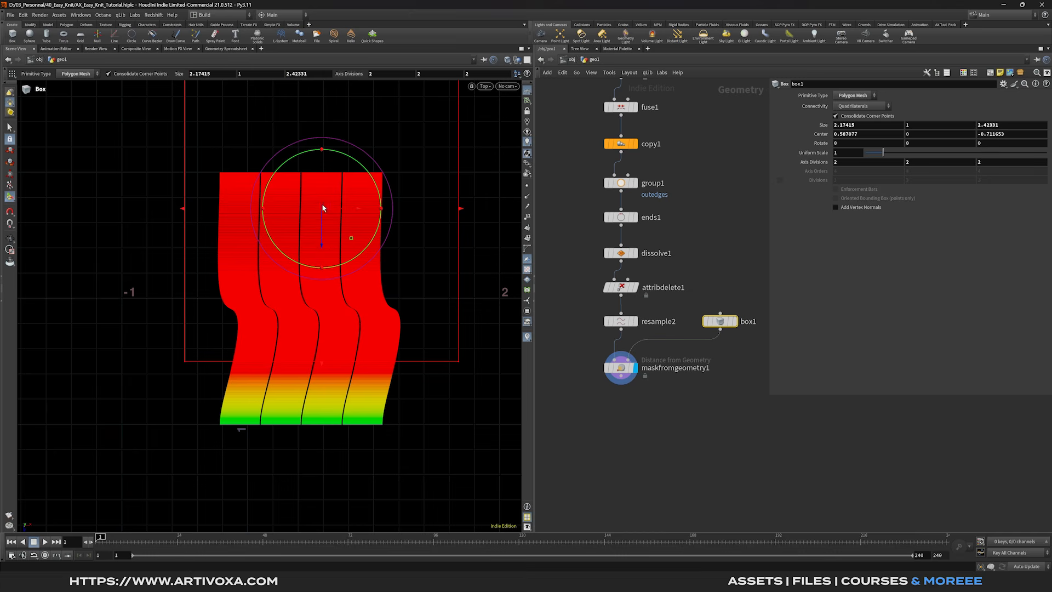
drag(322, 243, 326, 134)
key(Escape)
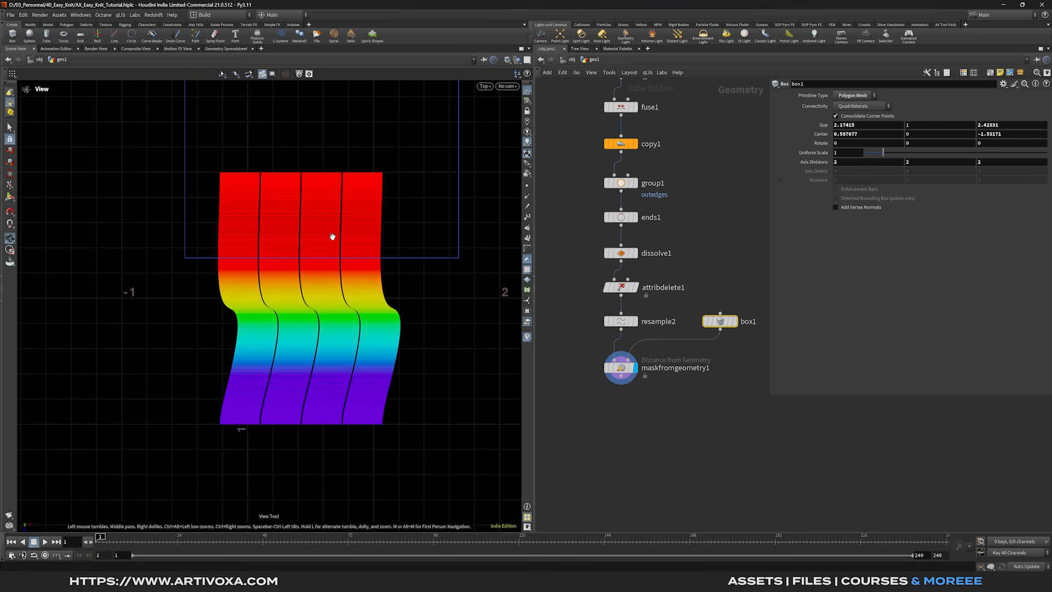
key(space+1)
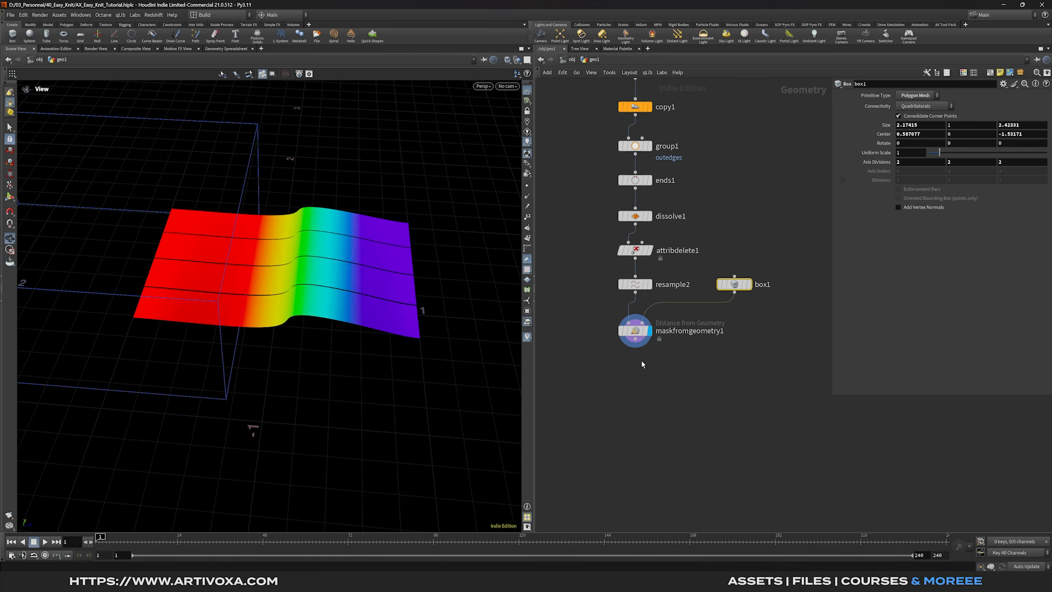
Add a Point VOP node below maskfromgeometry1 and rename it knit_settings
drag(683, 318, 726, 320)
click(639, 359)
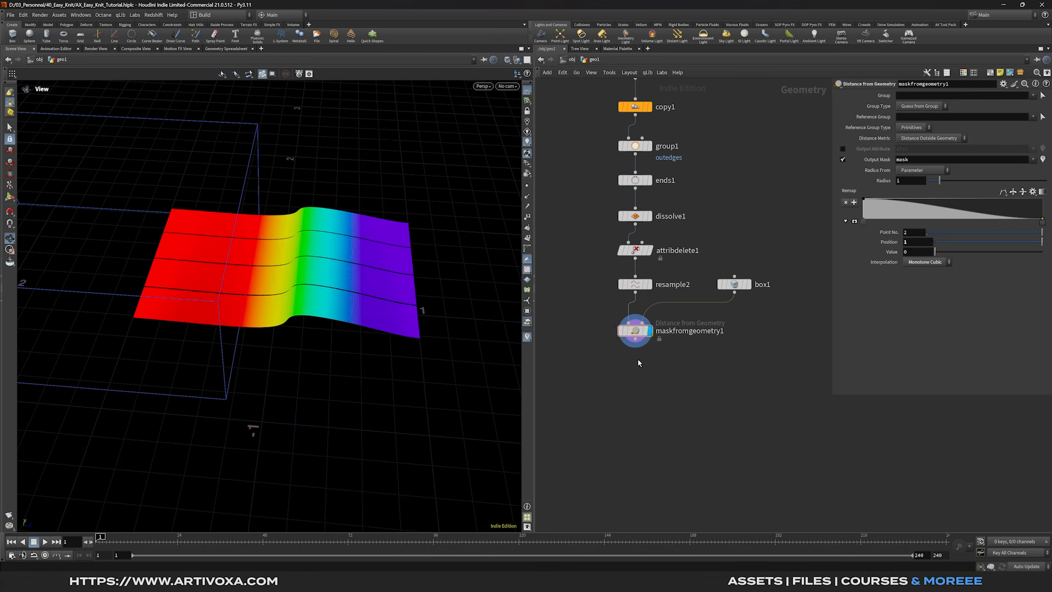
key(Tab)
text(point)
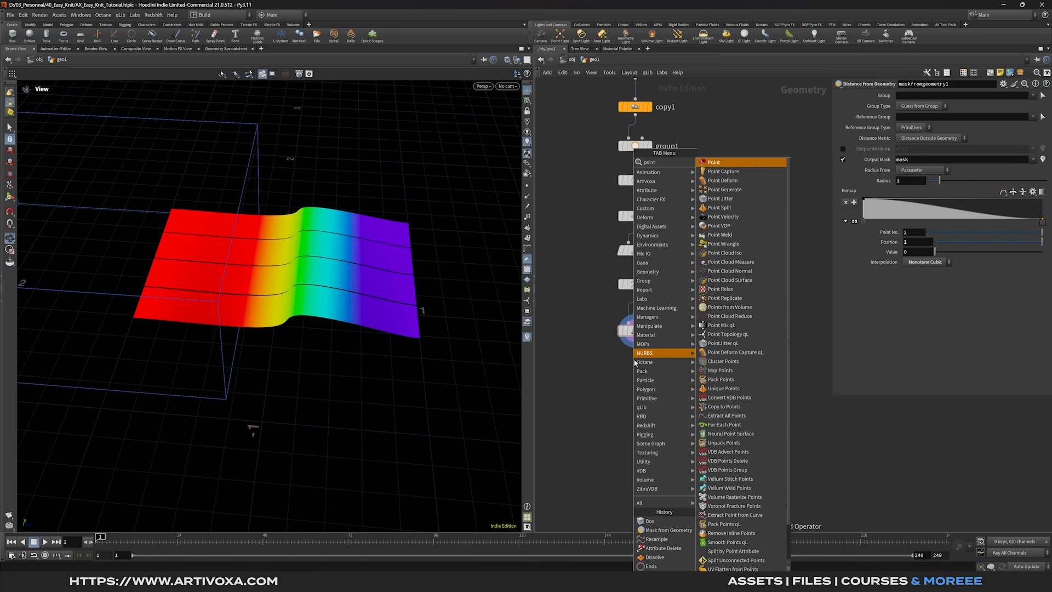
key(Return)
click(635, 370)
double_click(673, 371)
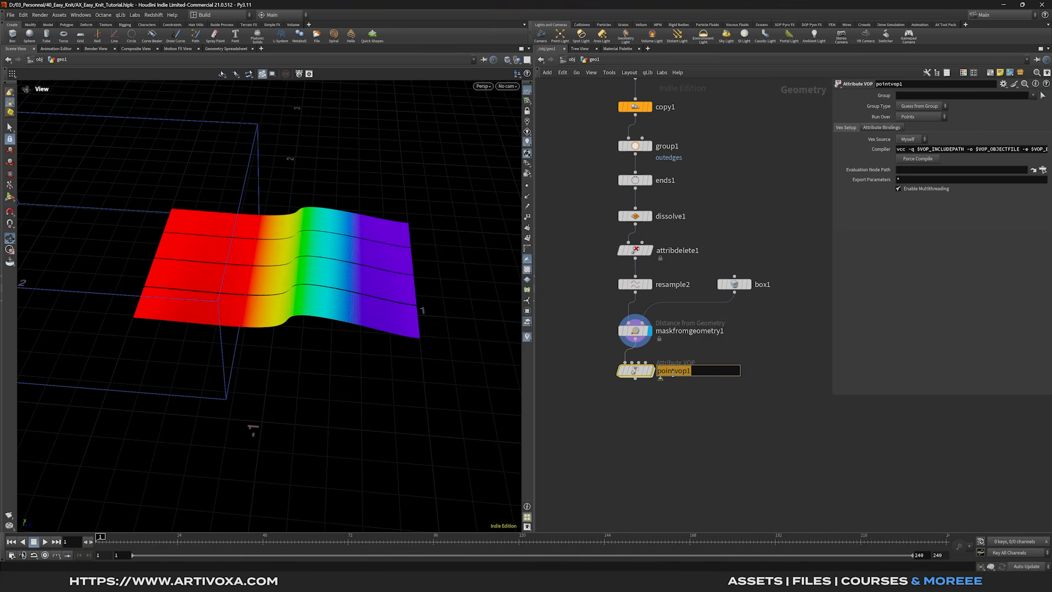
text(knit_settings)
key(Return)
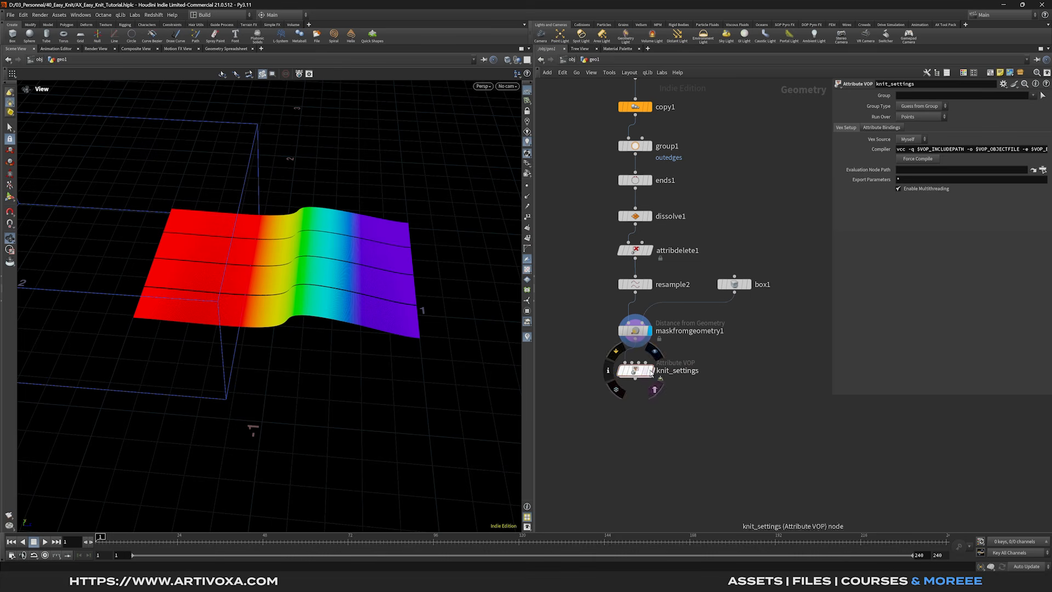
Inside knit_settings, add a Vector to Float node fed by the P output of geometryvopglobal1
double_click(635, 371)
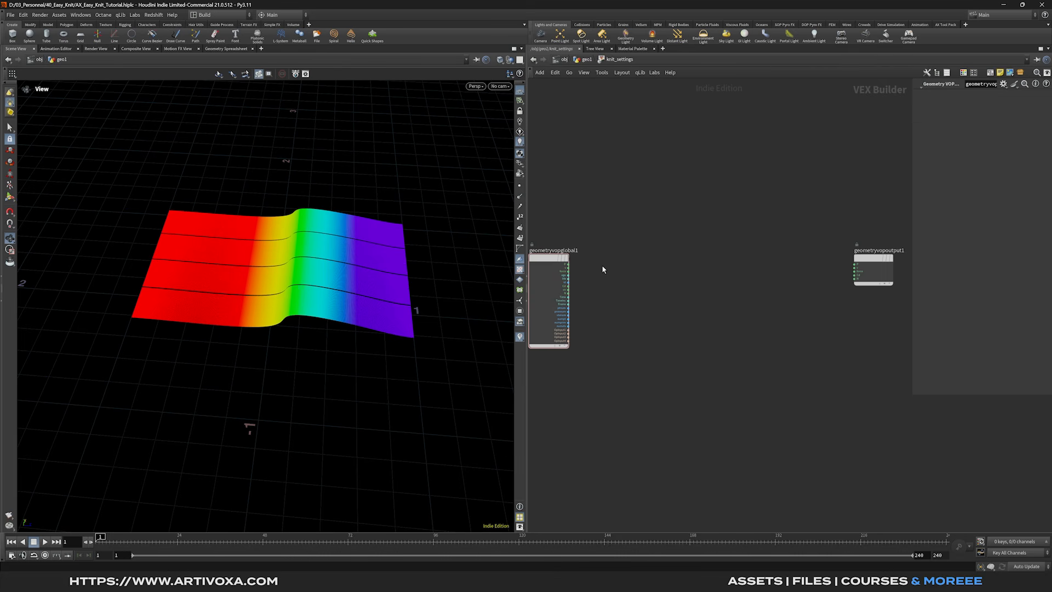
click(572, 267)
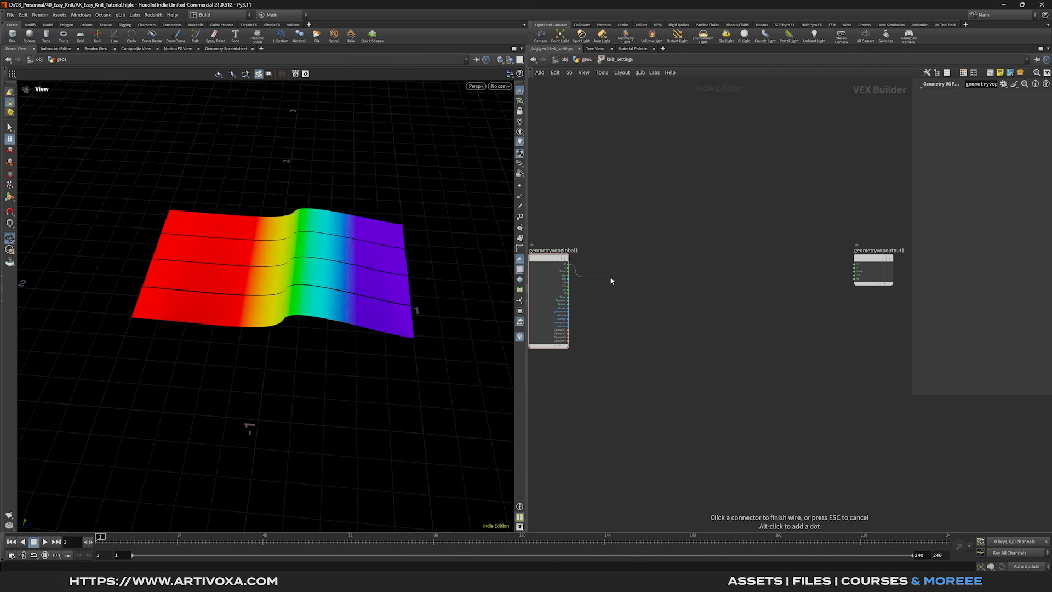
key(Tab)
text(vecto)
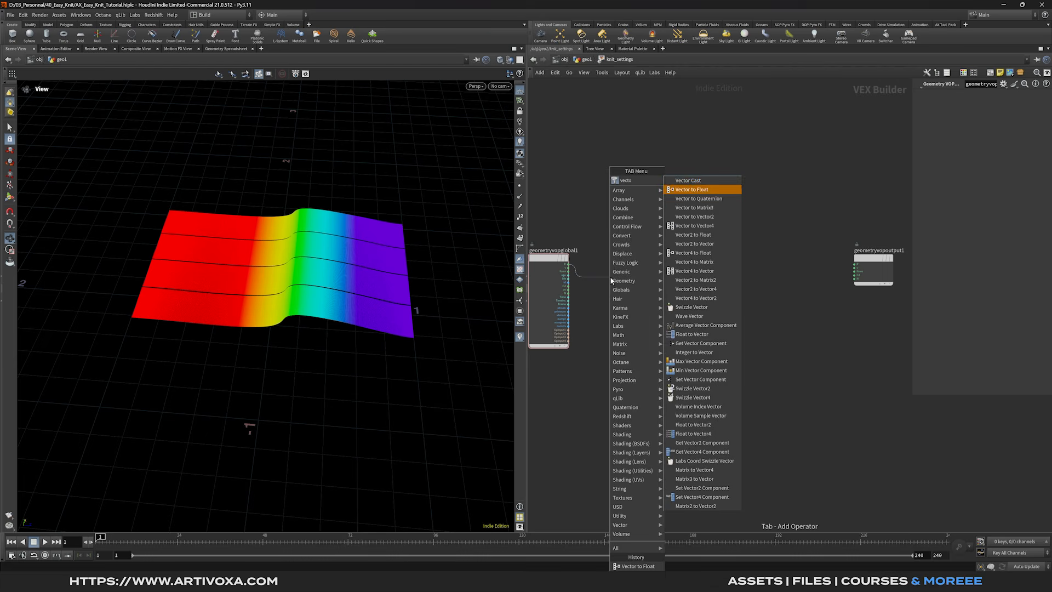
key(Return)
click(617, 266)
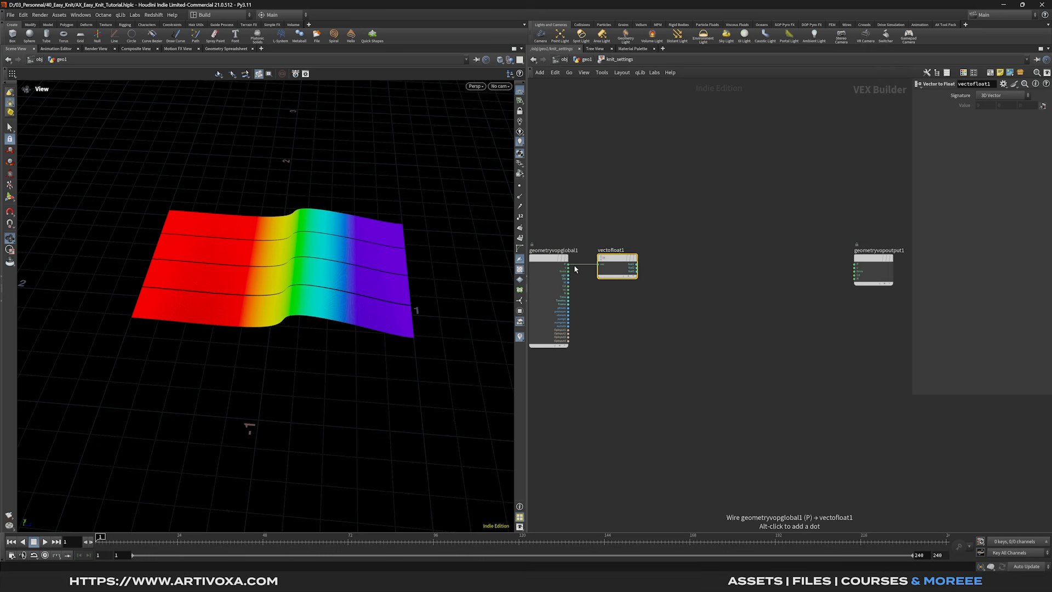
drag(613, 261, 631, 261)
drag(364, 286, 335, 283)
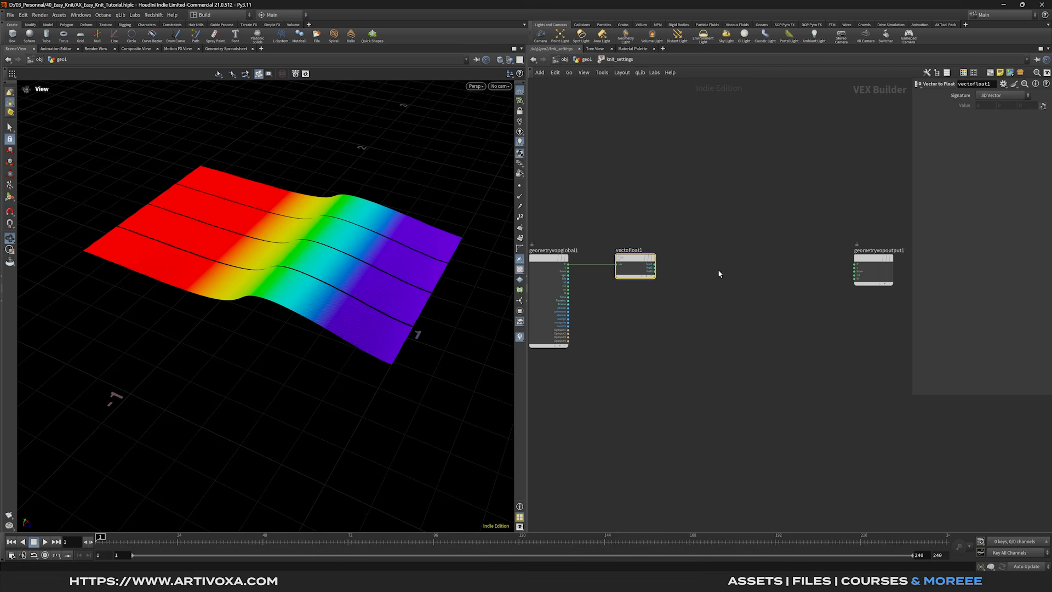
Add a Float to Vector node, wire vectofloat1's first and third components into it, and connect its result to the output's P
key(Tab)
text(float to v)
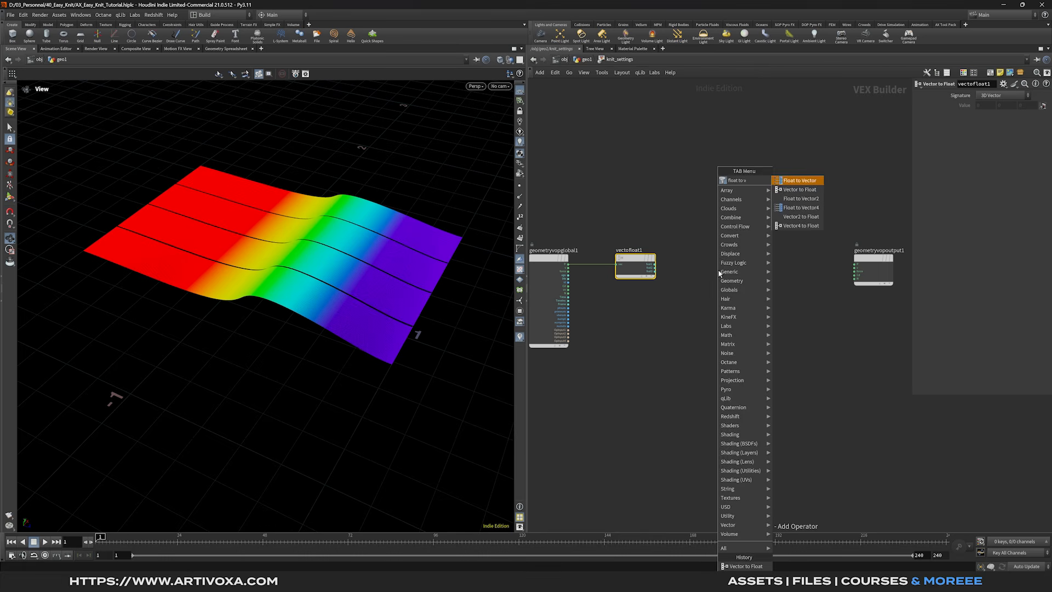
key(Return)
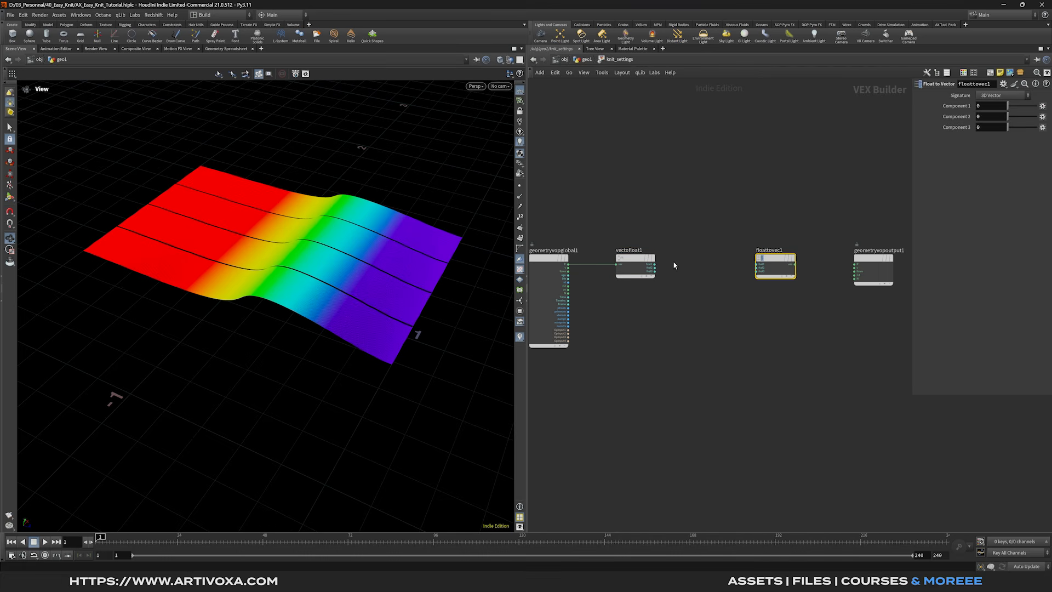
drag(657, 266, 756, 264)
drag(654, 271, 778, 259)
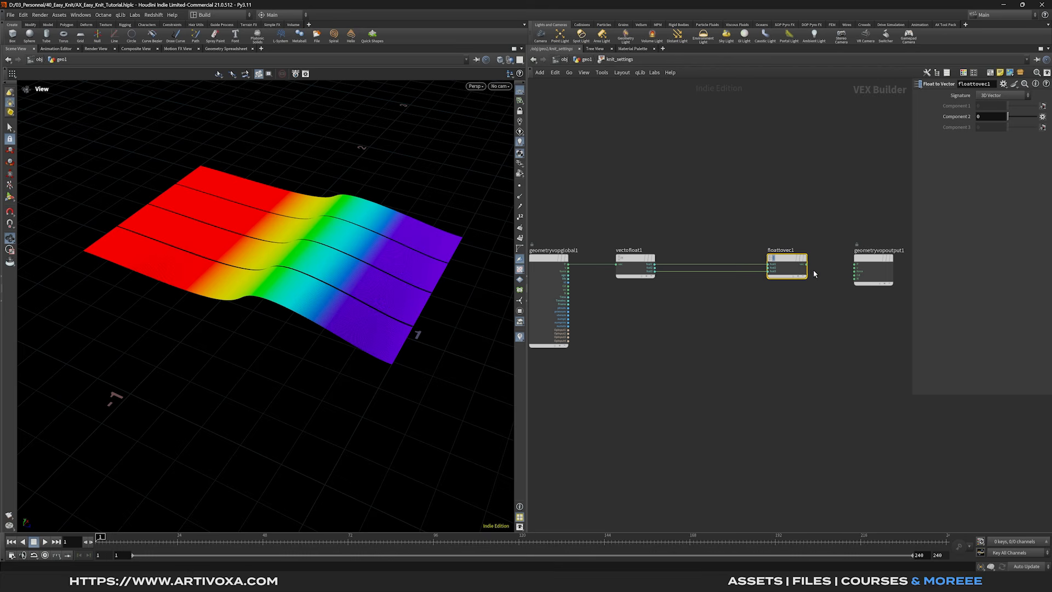
drag(806, 265, 874, 263)
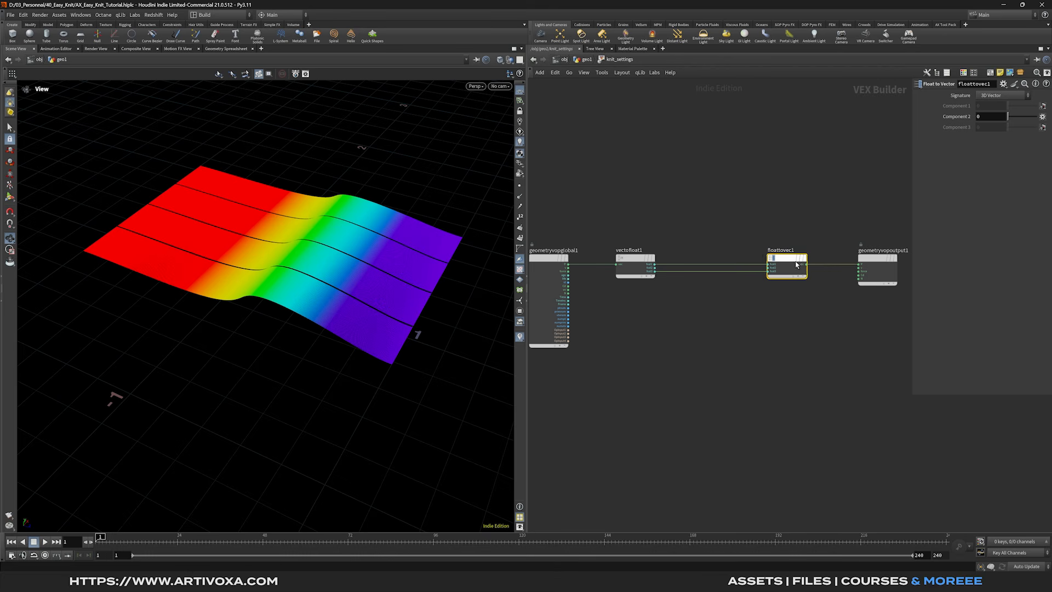
Add a Parameter node below vectofloat1 with name ypos and label Y Pos
key(Tab)
text(par)
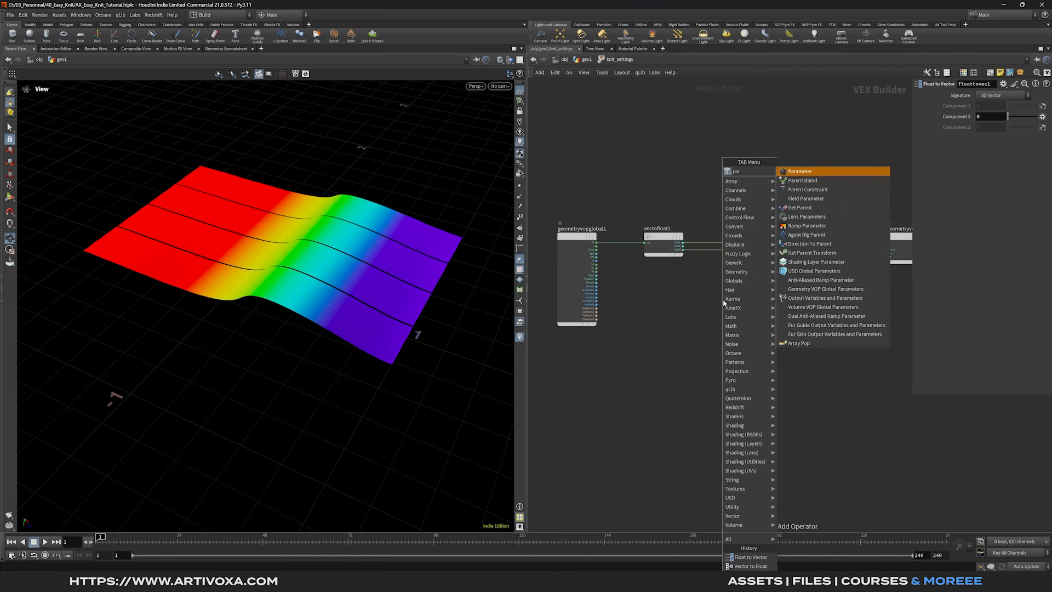
key(Return)
click(663, 282)
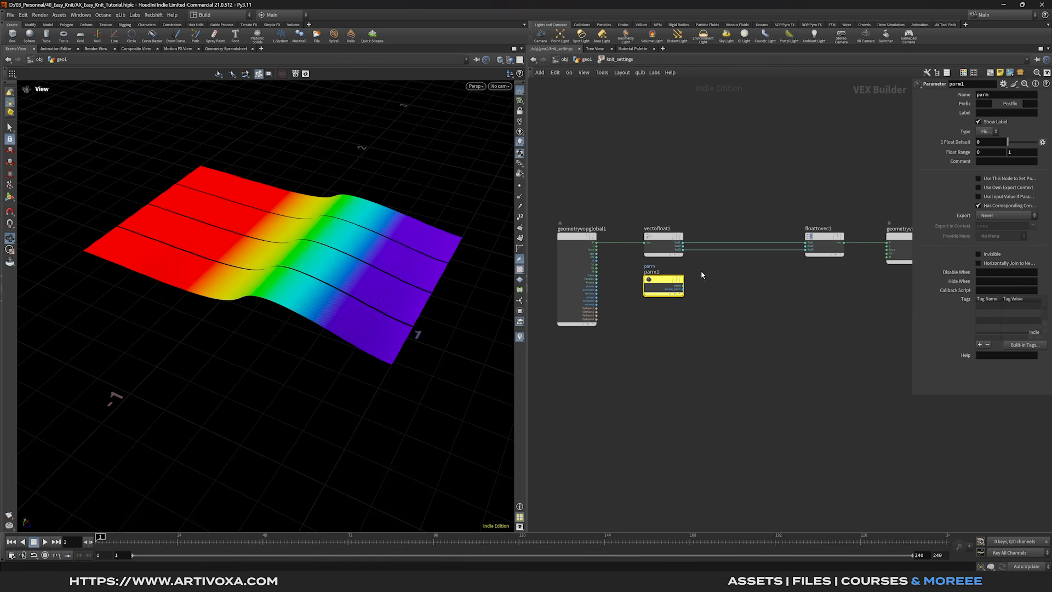
drag(915, 196, 796, 213)
double_click(882, 97)
text(ypos)
click(883, 112)
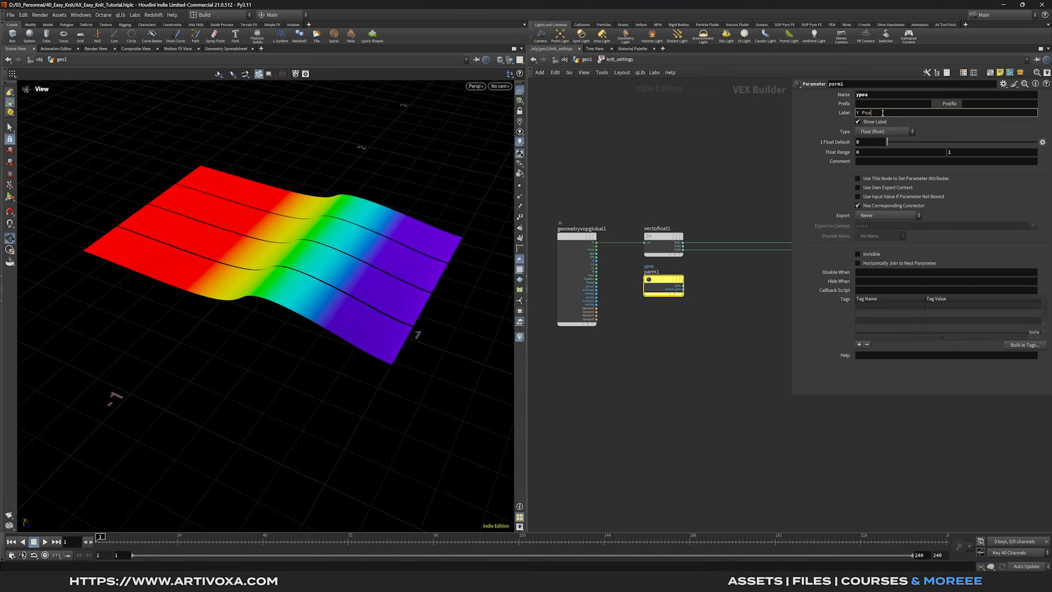
Set the Y Pos parameter's default to 1 and wire it into floattovec1's second component
click(872, 142)
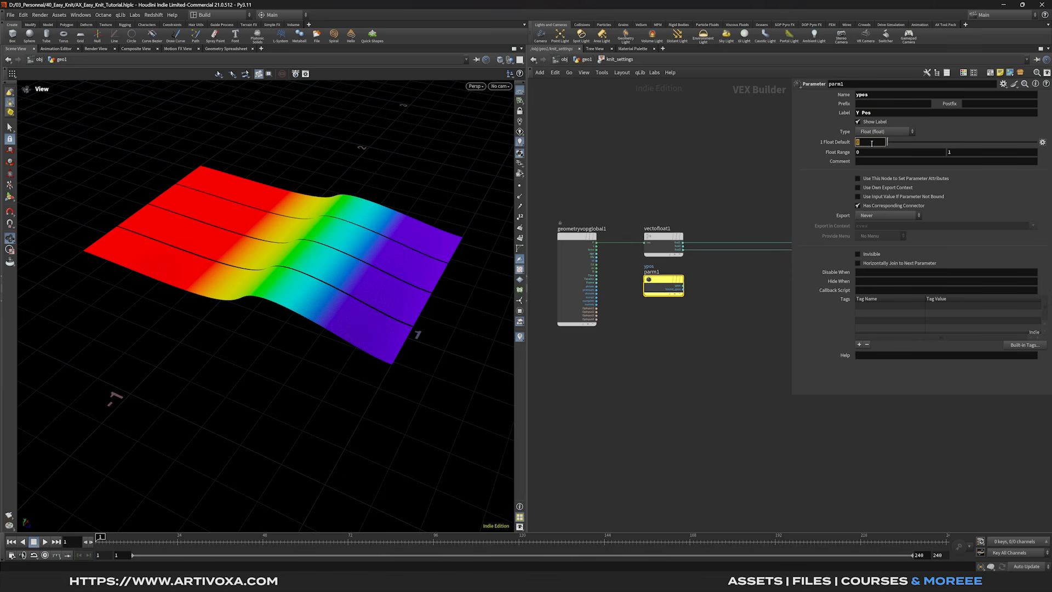
key(Return)
middle_drag(703, 275, 649, 277)
drag(629, 287, 752, 248)
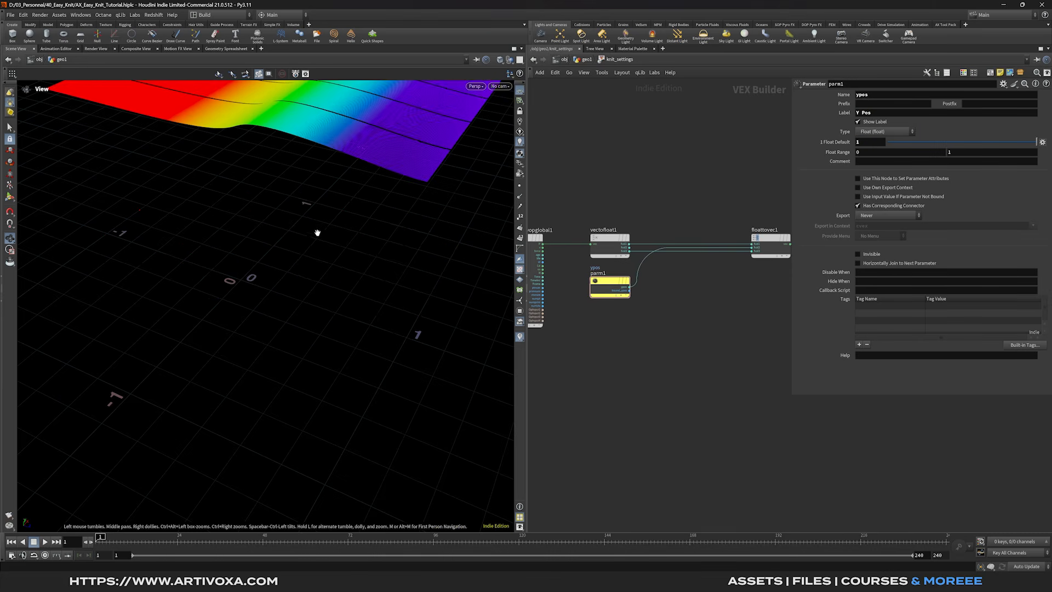
scroll(315, 247, down, 3)
drag(258, 249, 329, 224)
mouse_move(1037, 142)
mouse_down()
mouse_move(879, 150)
mouse_move(1048, 143)
mouse_up()
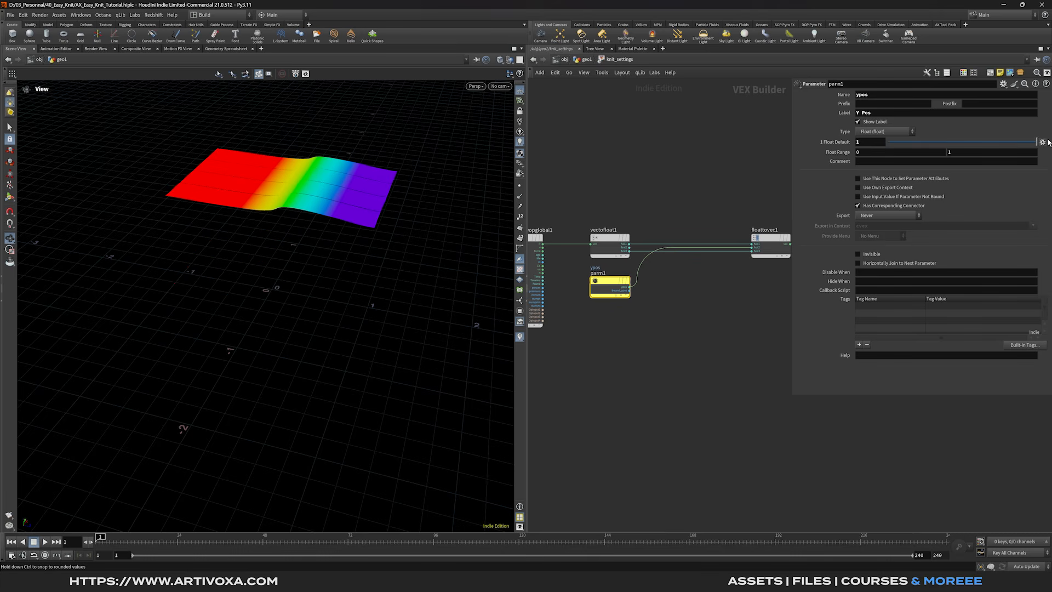
mouse_move(379, 203)
mouse_down()
mouse_move(376, 171)
mouse_move(366, 188)
mouse_up()
key(u)
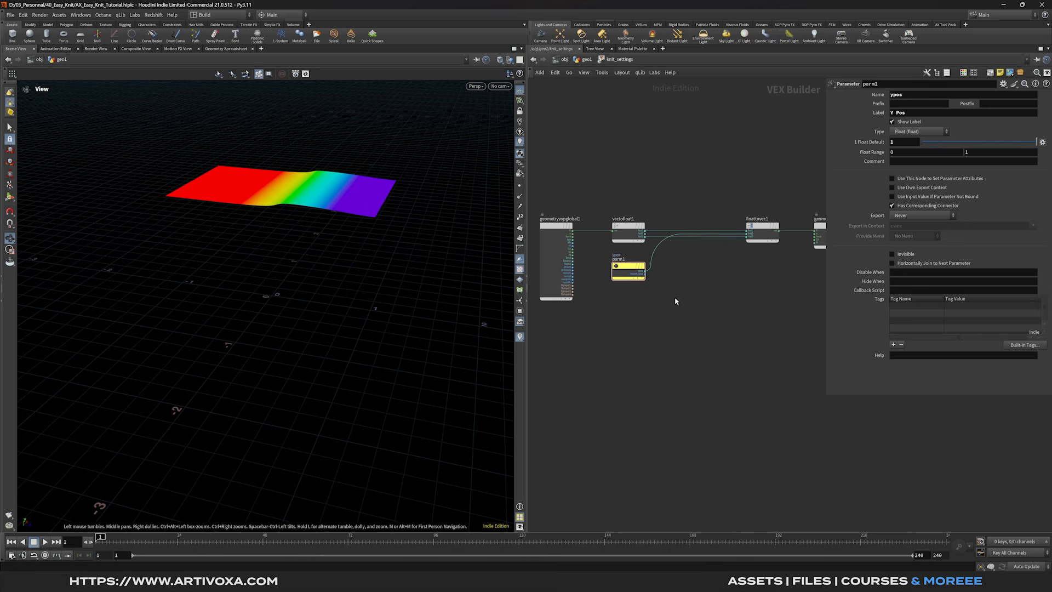
Add a Bind node below parm1 in knit_settings and name its attribute curveu
drag(330, 199, 321, 219)
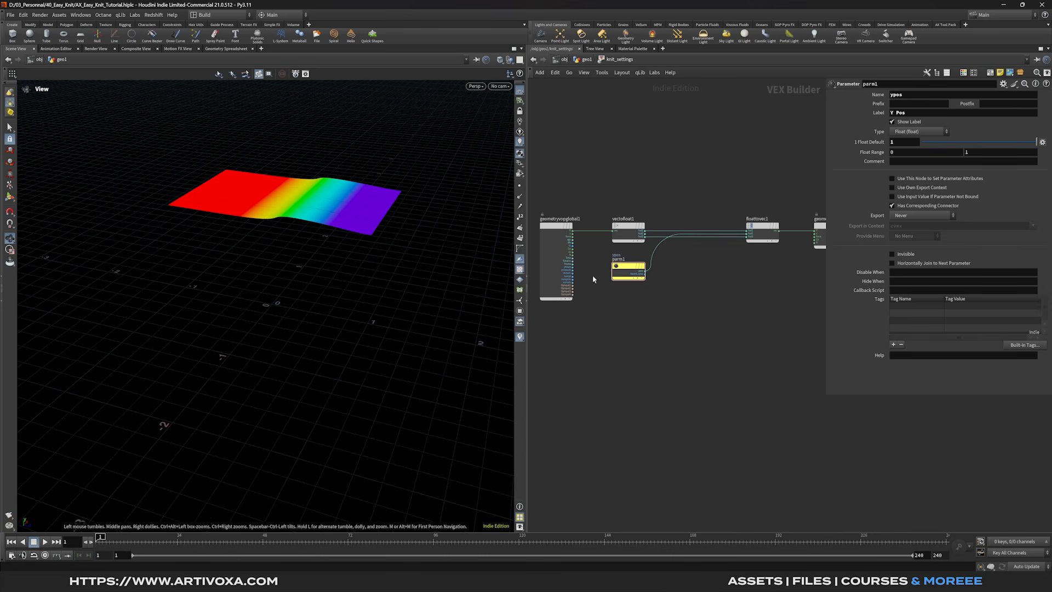
key(Tab)
text(bind)
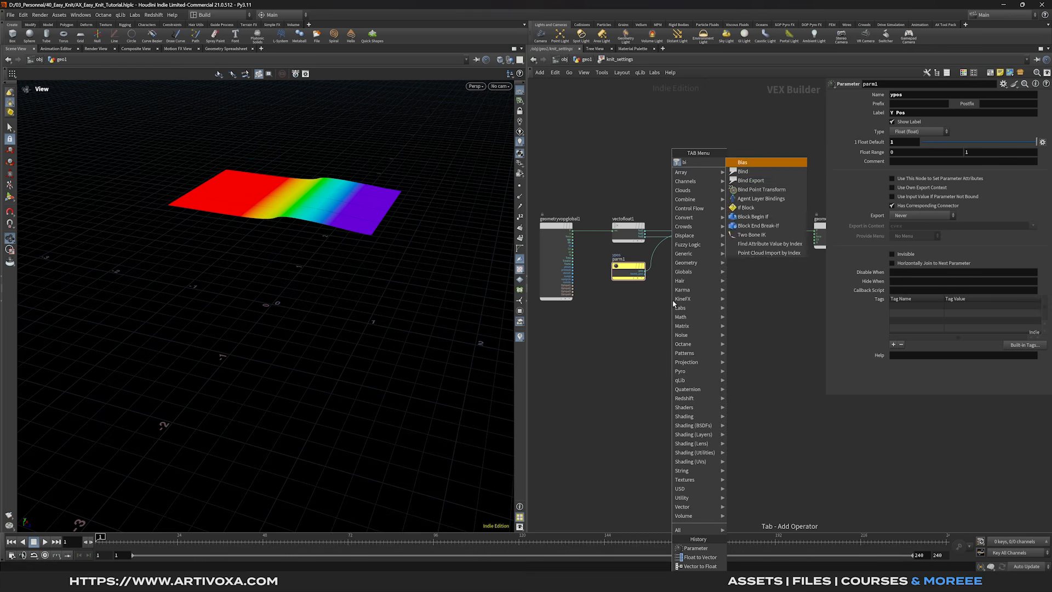
key(Return)
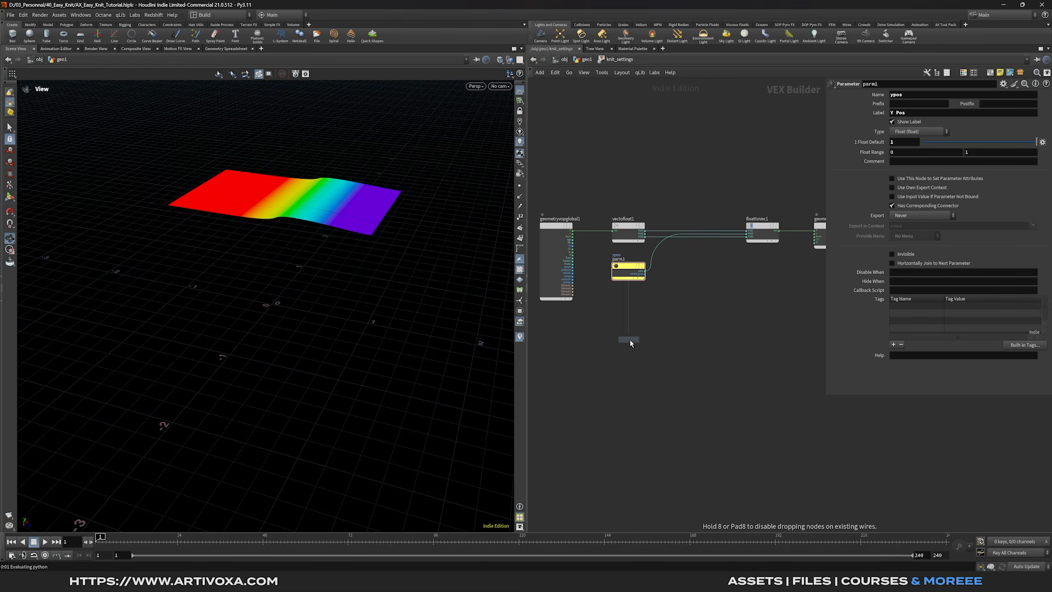
click(629, 339)
double_click(917, 97)
text(curveu)
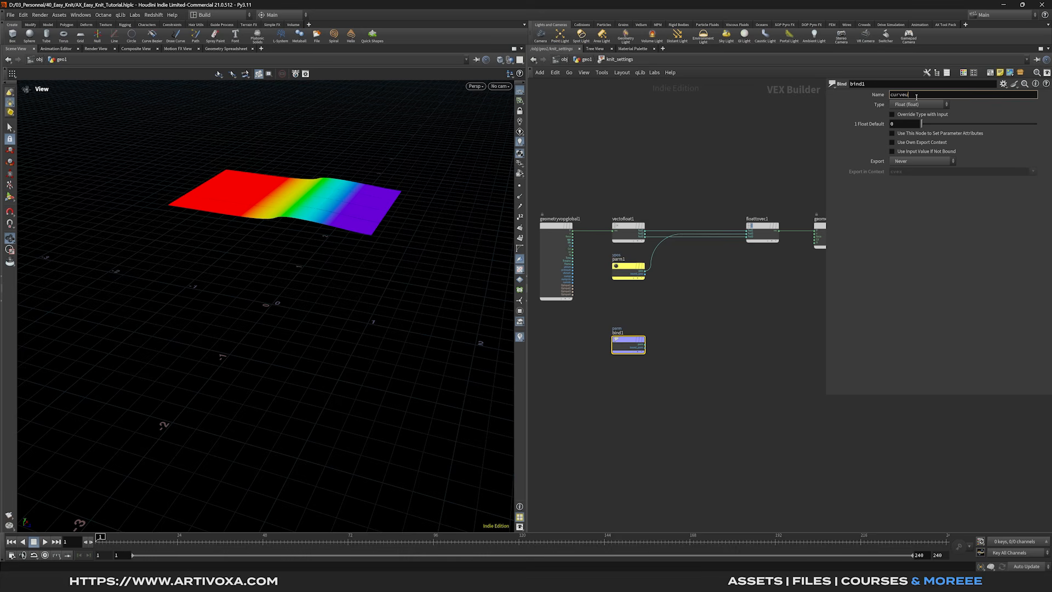
key(Return)
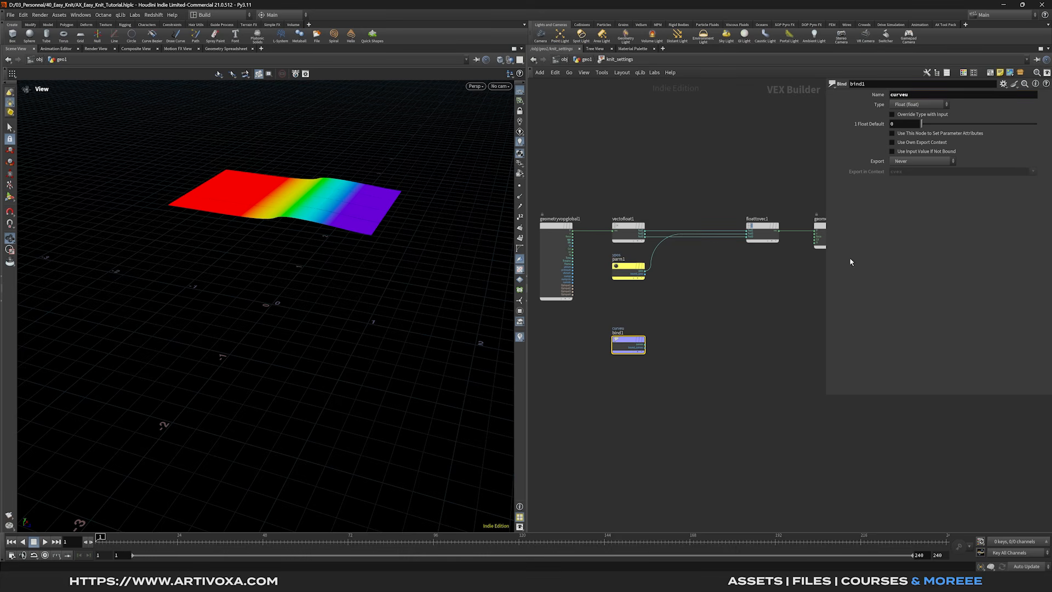
Add a Ramp Parameter node fed by the curveu bind and set its ramp type to Spline Ramp (float)
scroll(660, 344, up, 2)
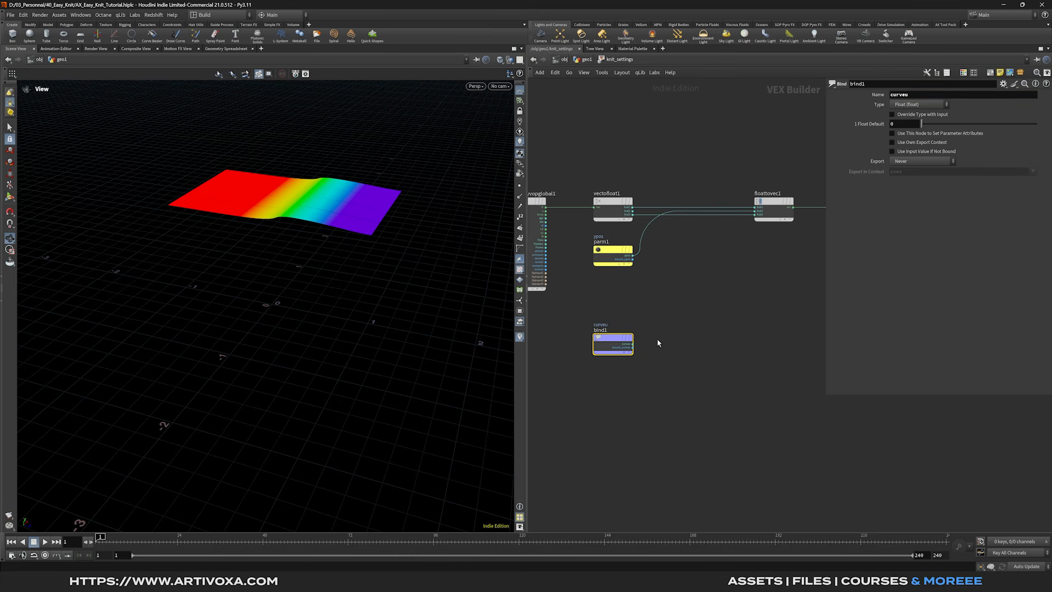
click(633, 343)
key(Tab)
text(ramp p)
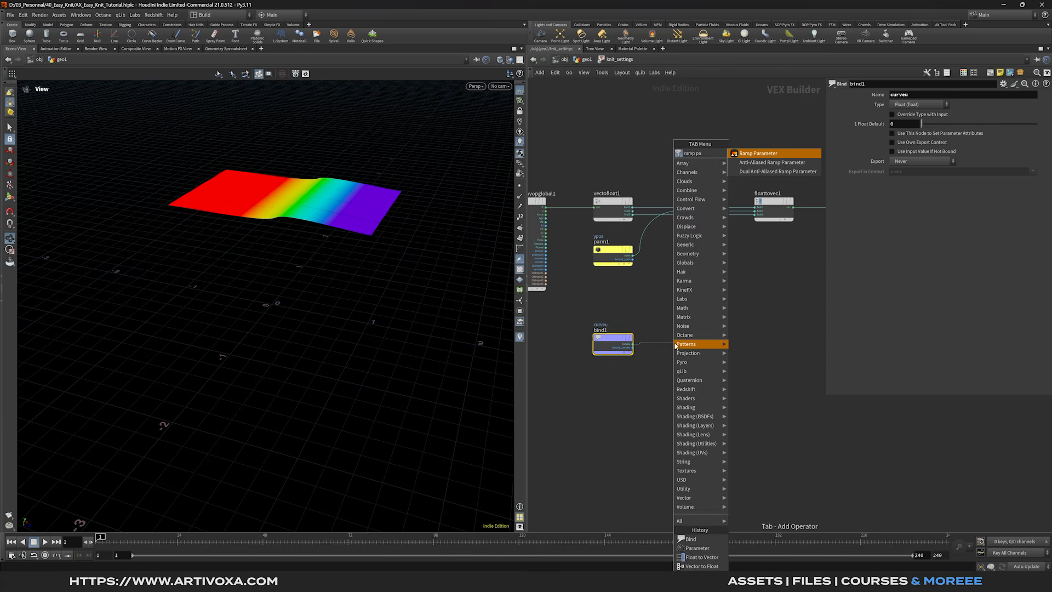
key(Return)
click(675, 344)
drag(674, 344, 673, 339)
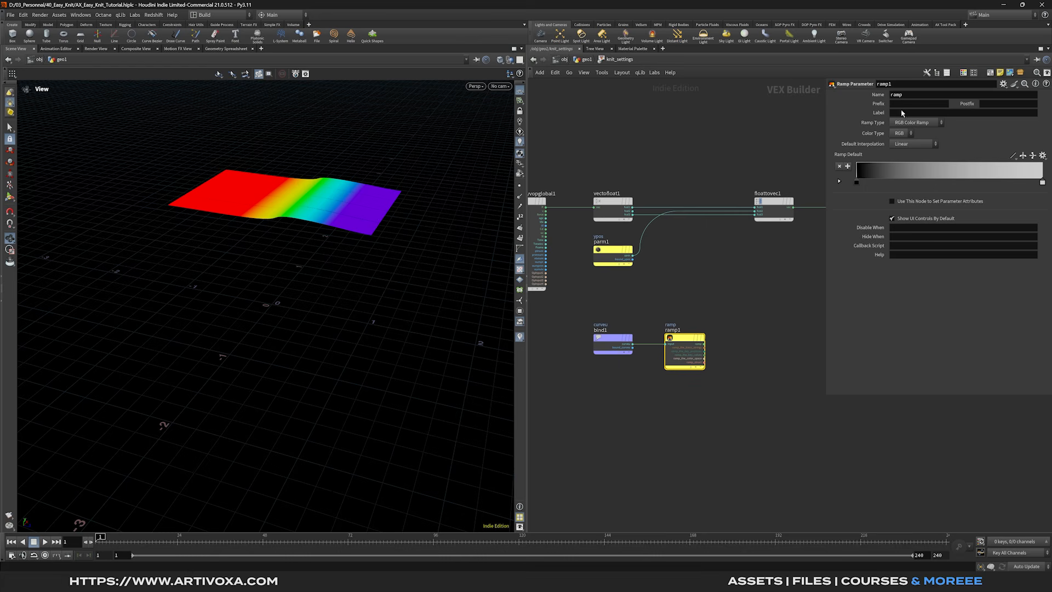
click(911, 126)
click(913, 134)
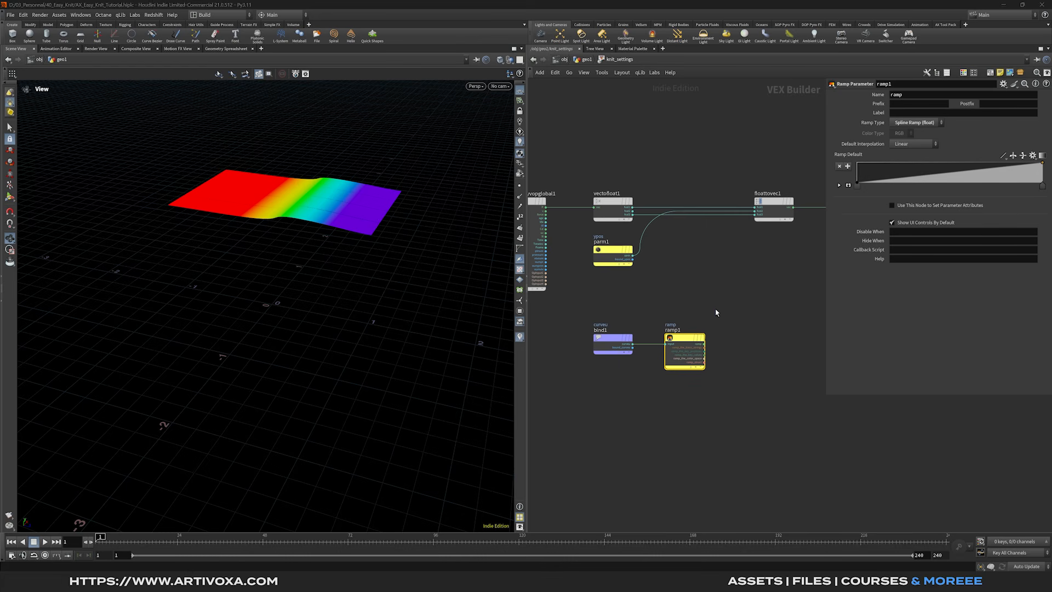
Add a Multiply node and wire the ypos parameter and ramp1's output into it
middle_drag(723, 304, 706, 298)
key(Tab)
text(mul)
key(Return)
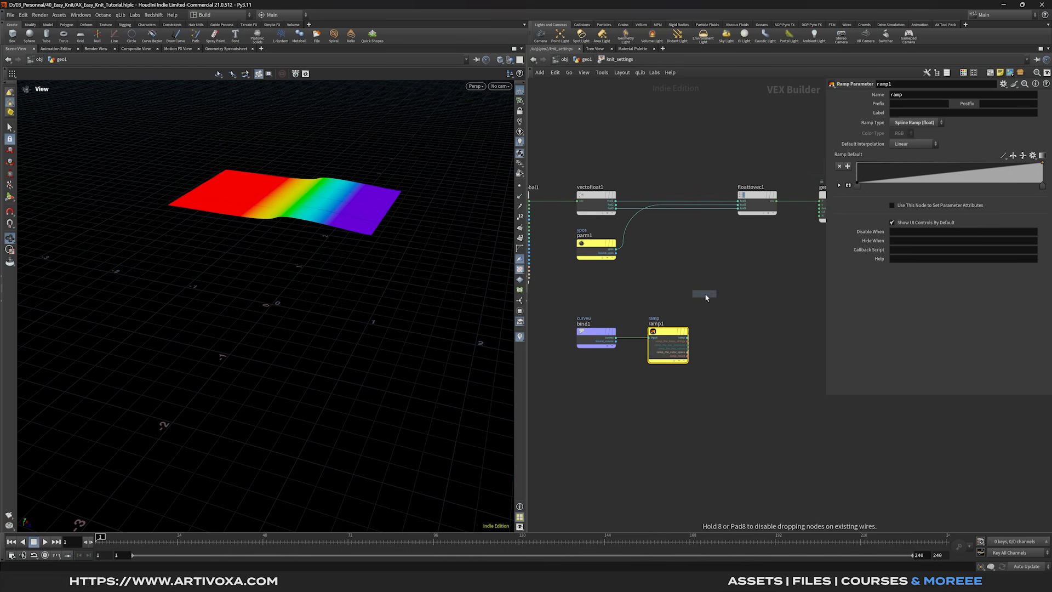
click(722, 275)
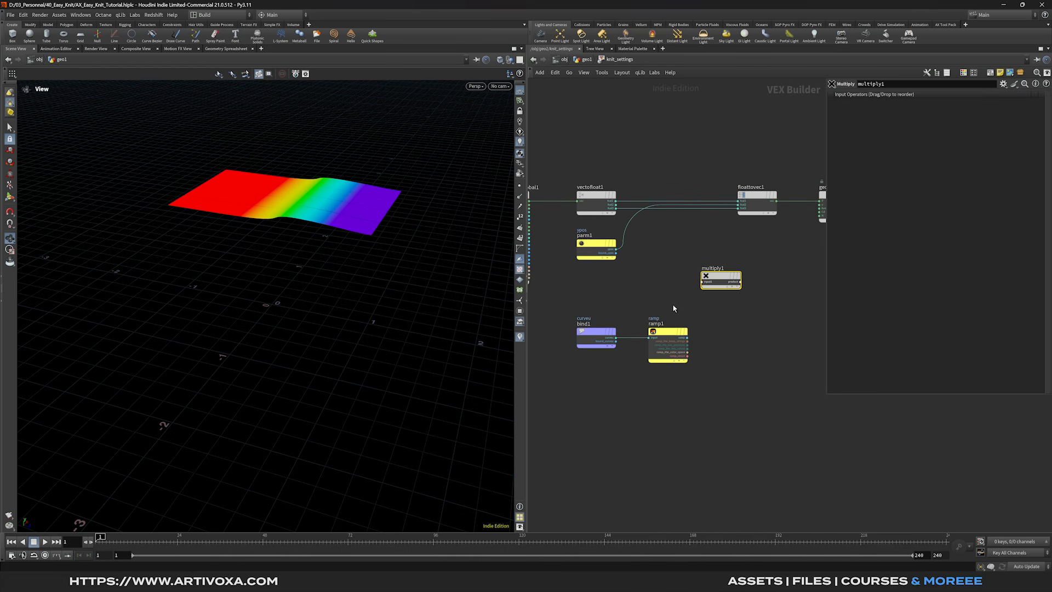
drag(673, 306, 588, 351)
drag(663, 338, 592, 332)
click(633, 263)
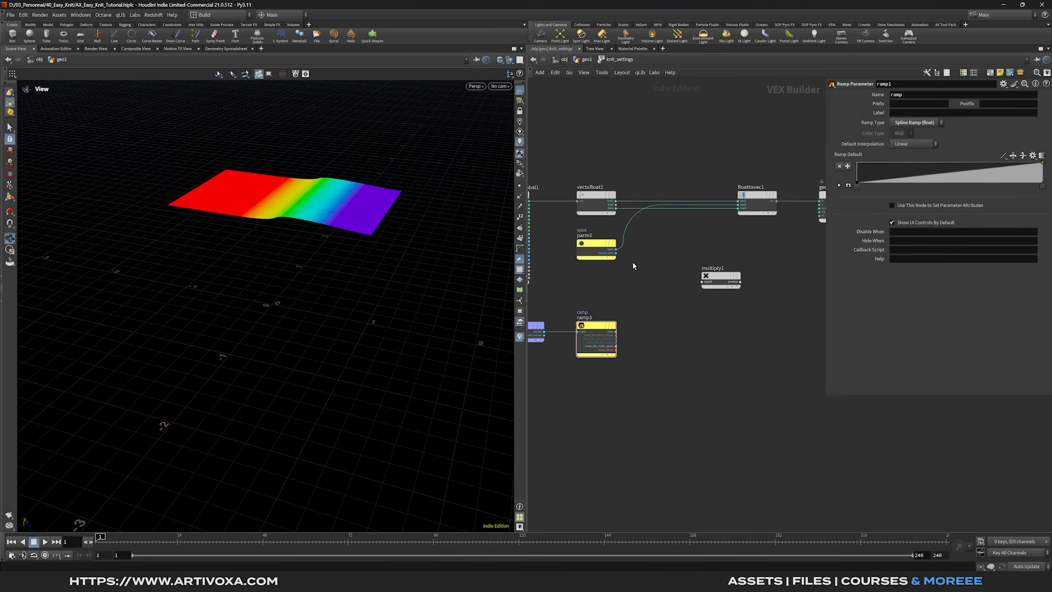
mouse_move(616, 249)
mouse_down()
mouse_move(630, 271)
mouse_move(704, 282)
mouse_move(672, 303)
mouse_up()
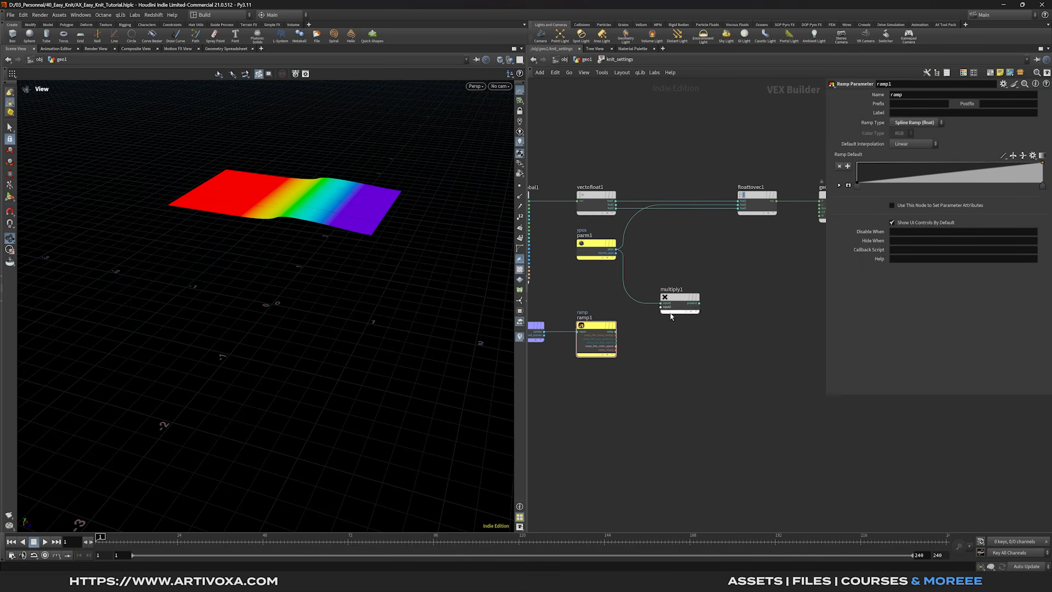
drag(616, 332, 660, 306)
drag(680, 300, 670, 305)
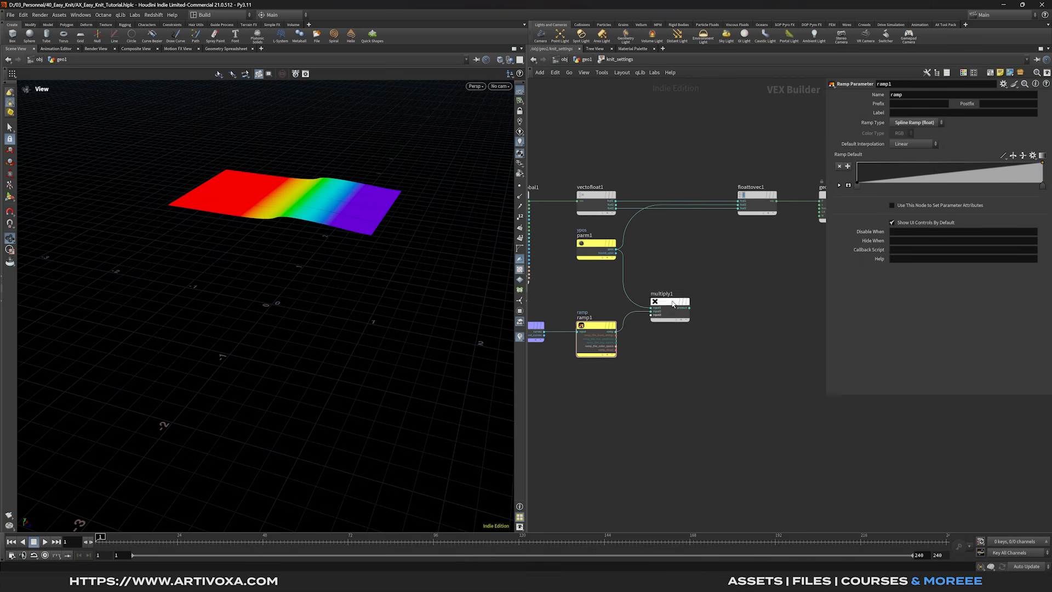
Add an Add node and wire vectofloat1's second component into its first input
key(Tab)
text(add)
key(Return)
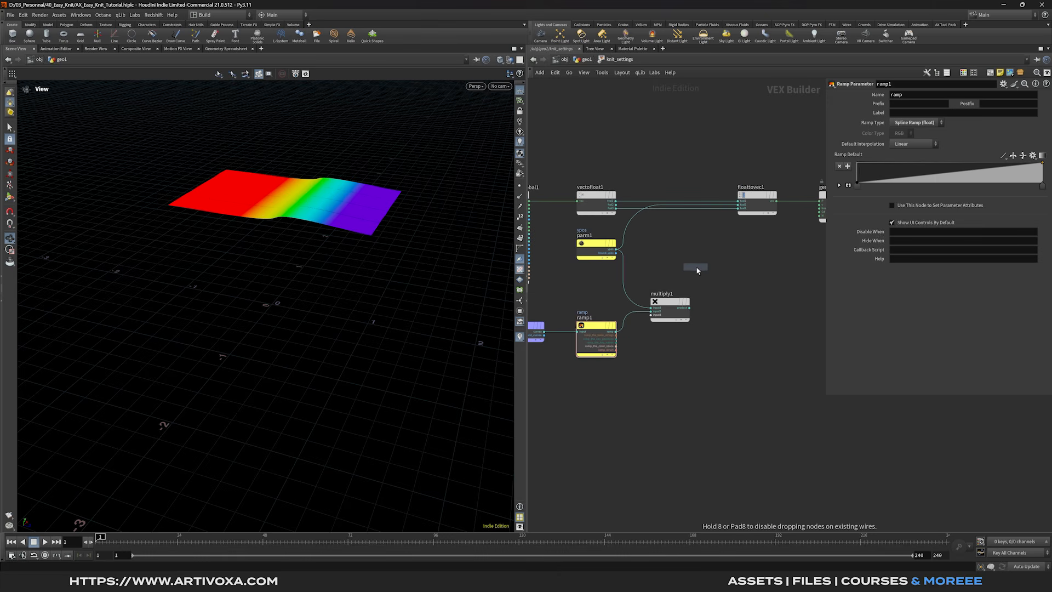
click(711, 257)
click(616, 208)
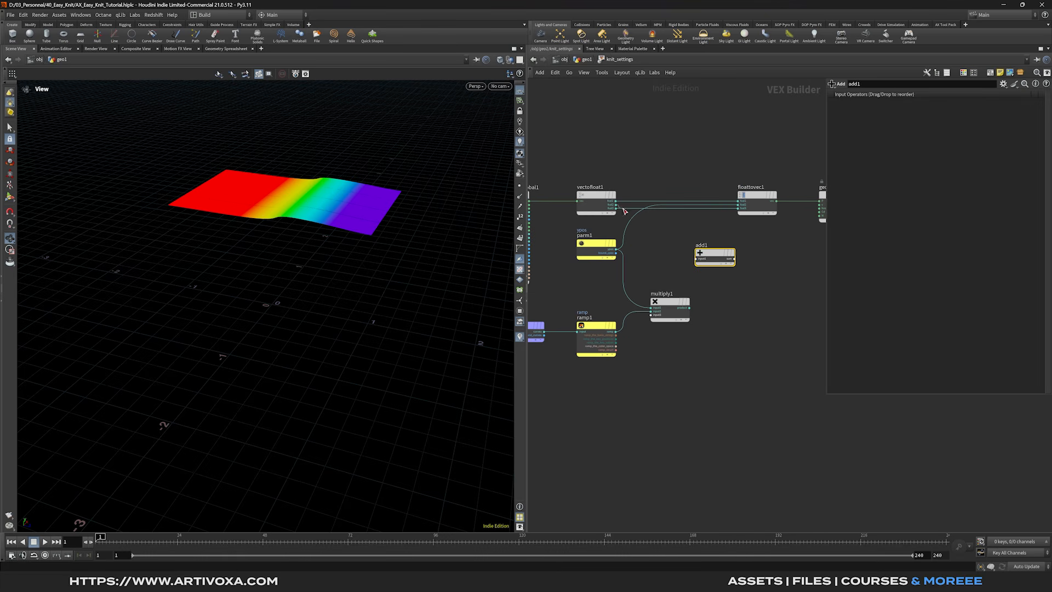
click(697, 258)
drag(713, 255, 731, 259)
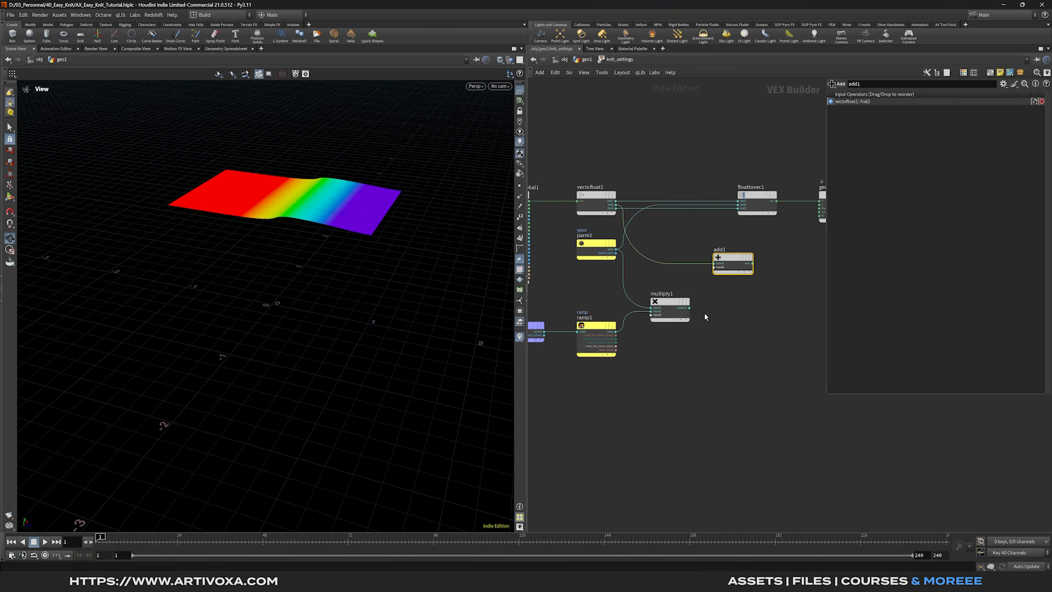
Wire multiply1's product into add1 and connect add1's sum to floattovec1's second component
click(690, 307)
click(723, 264)
drag(723, 264, 718, 266)
click(744, 265)
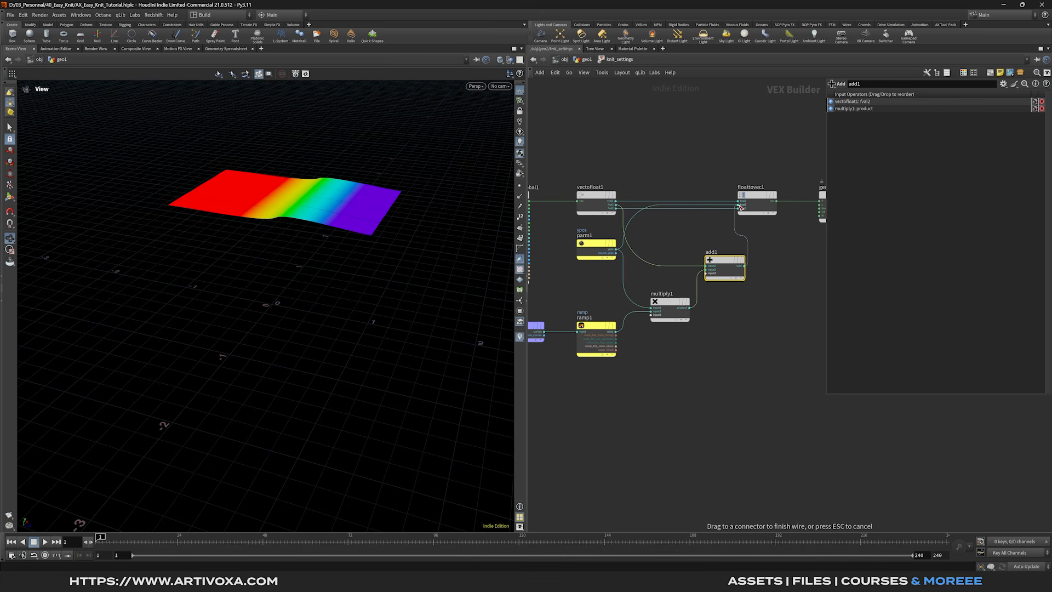
click(740, 205)
scroll(765, 239, down, 1)
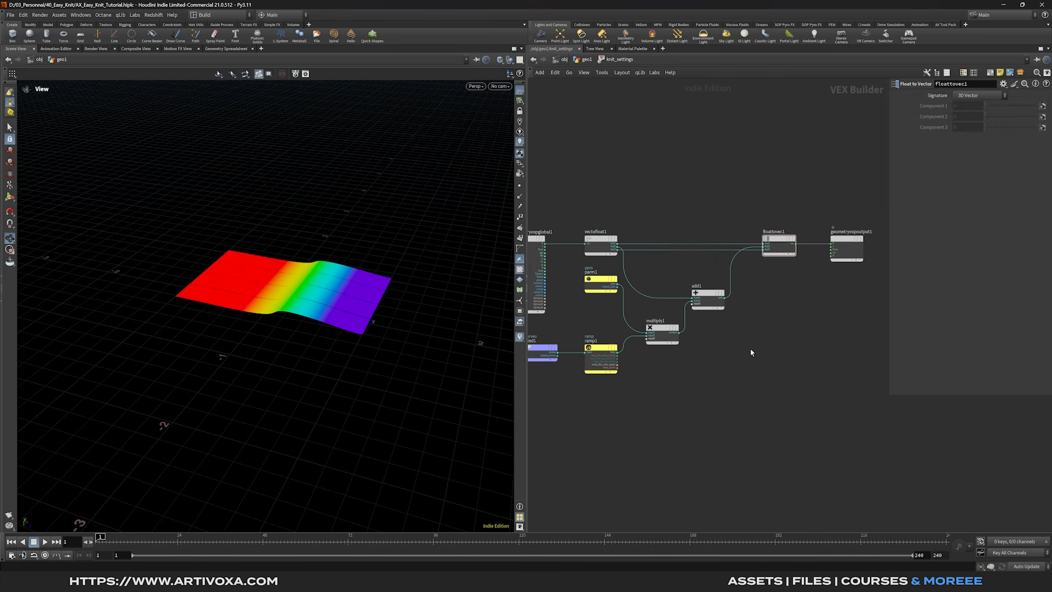
Return to geo1 and give the knit_settings ramp a middle point at position 0.5 with value 1
click(585, 60)
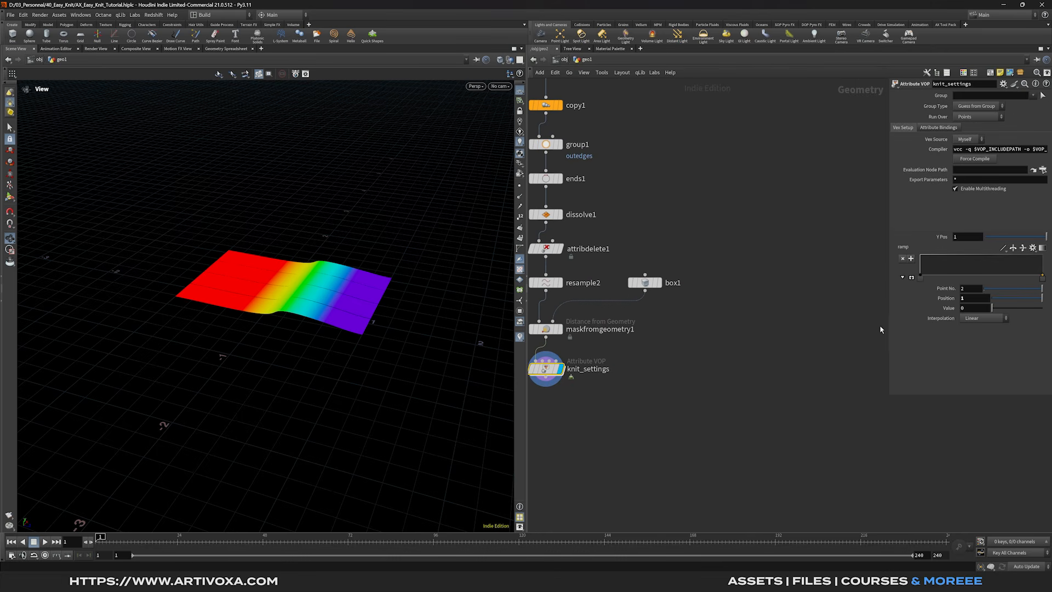
drag(892, 399, 760, 426)
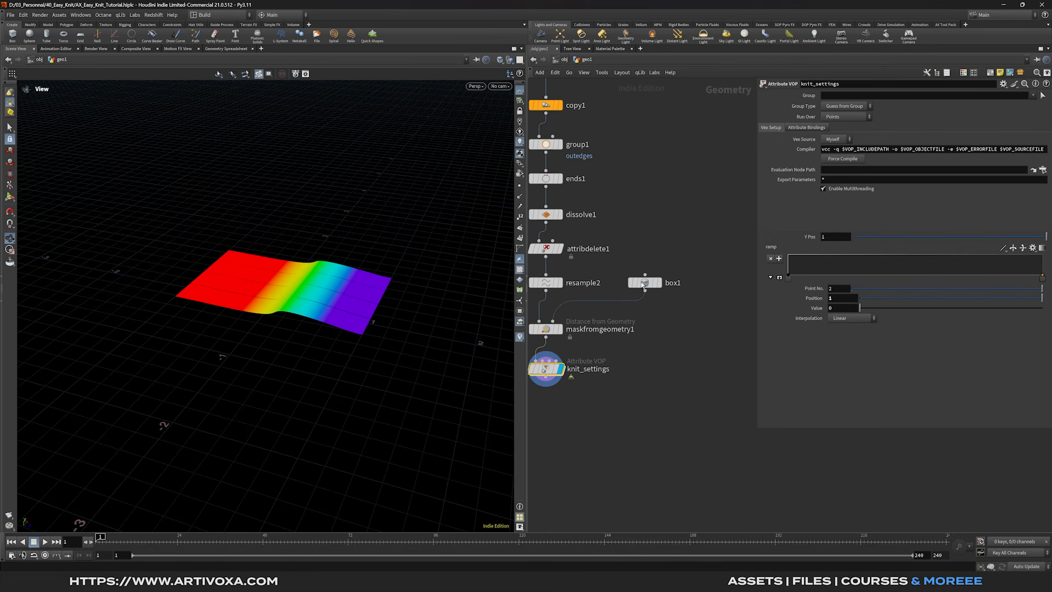
drag(908, 278, 918, 255)
double_click(857, 298)
text(0.5)
key(Return)
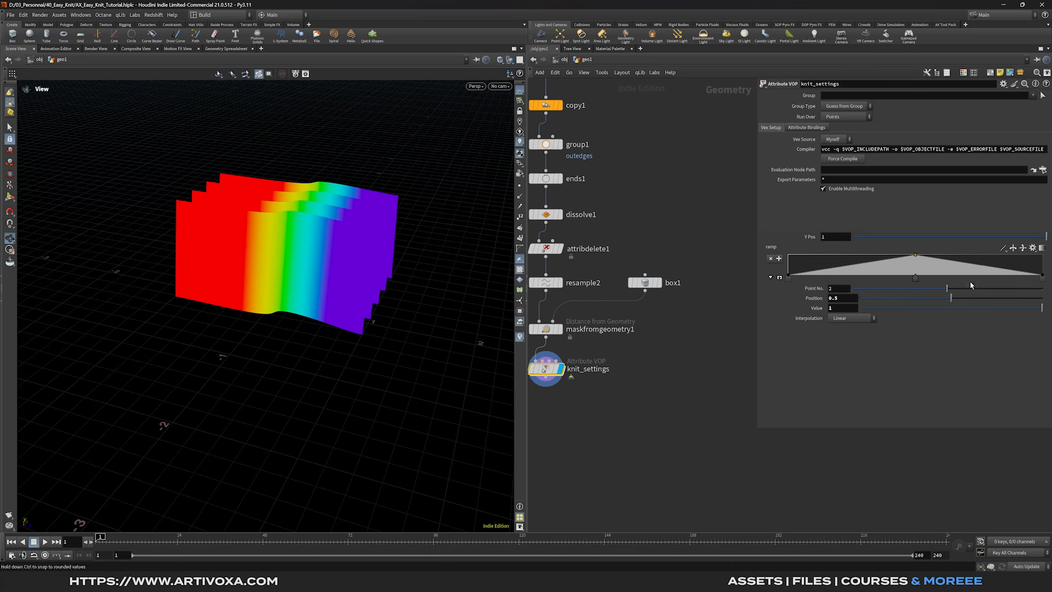
Smooth the ramp into a Monotone Cubic hill and set its middle point's position to 0.5
click(1003, 247)
click(1006, 285)
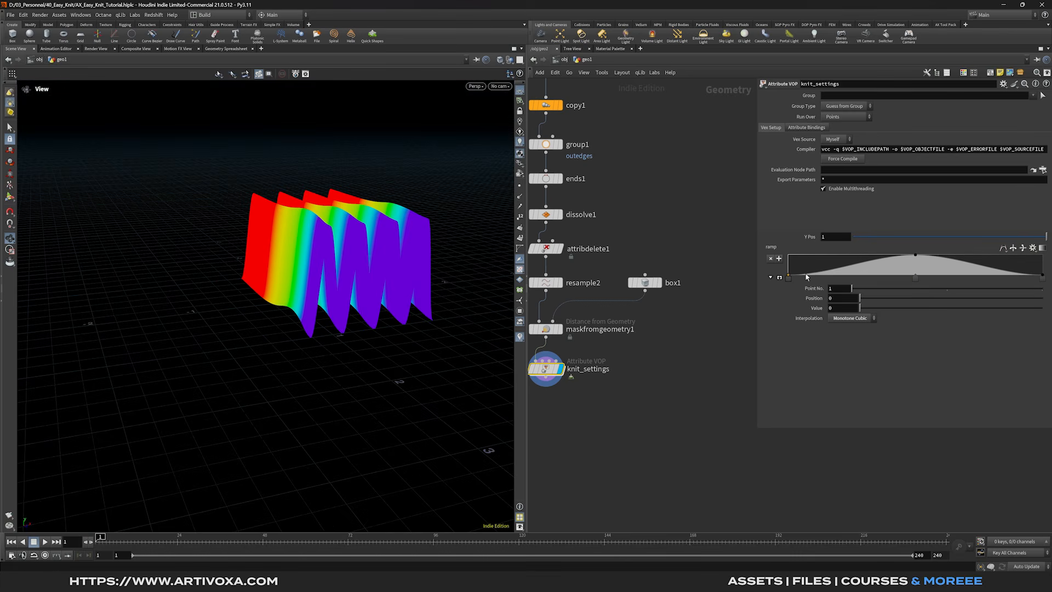
mouse_move(917, 279)
mouse_down()
mouse_move(845, 273)
mouse_move(916, 266)
mouse_up()
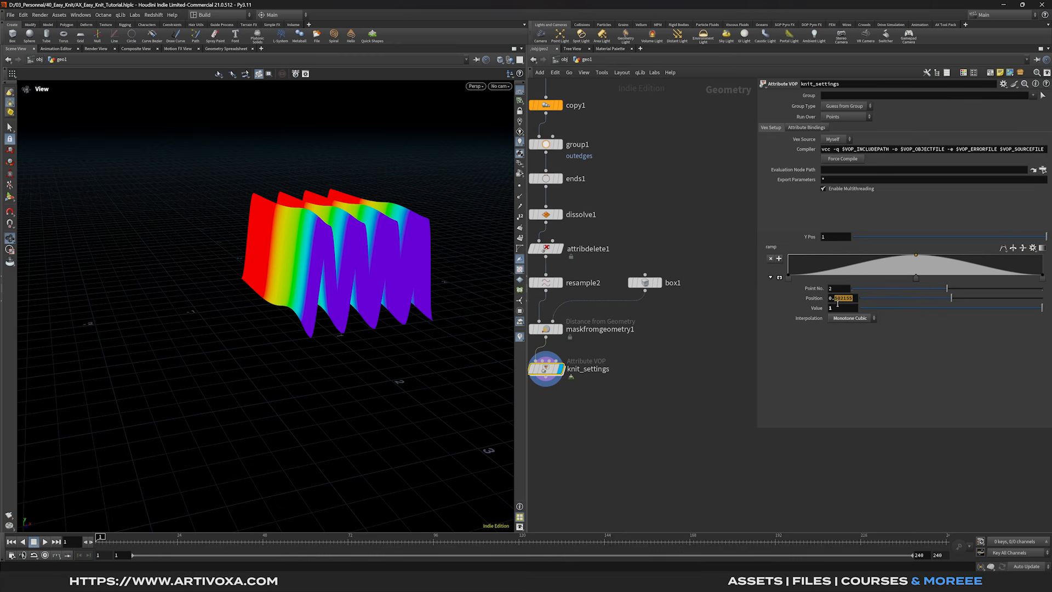
text(5)
key(Return)
Set Y Pos on knit_settings to 0.25
click(831, 238)
text(0.25)
key(Return)
right_drag(328, 288, 334, 305)
drag(333, 305, 381, 317)
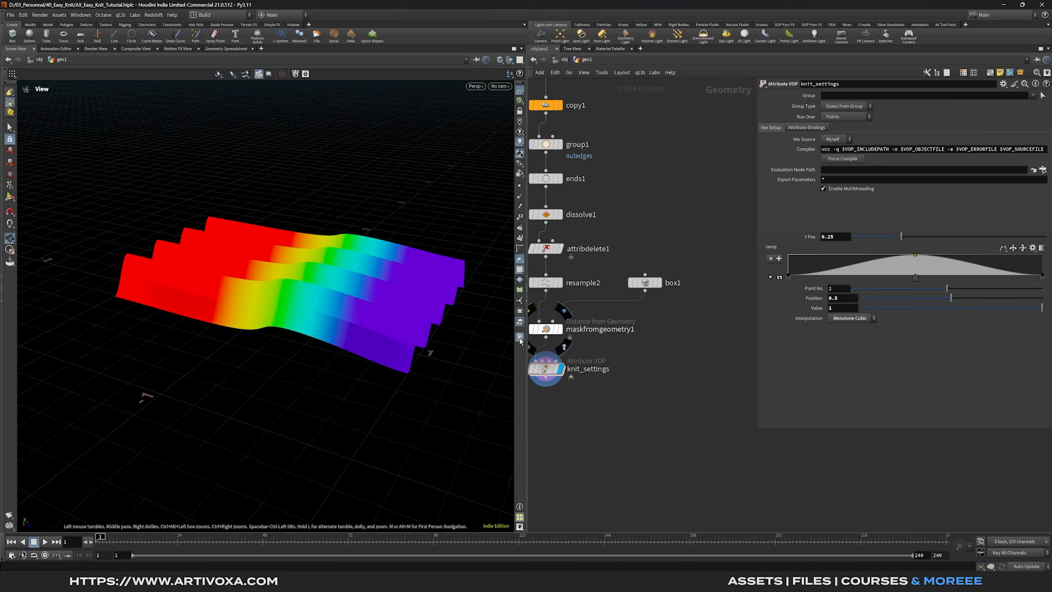
Compare the wavy strips with the mask color display off and on, and review maskfromgeometry1's settings
click(519, 338)
mouse_move(407, 329)
mouse_down()
mouse_move(265, 289)
mouse_move(423, 322)
mouse_up()
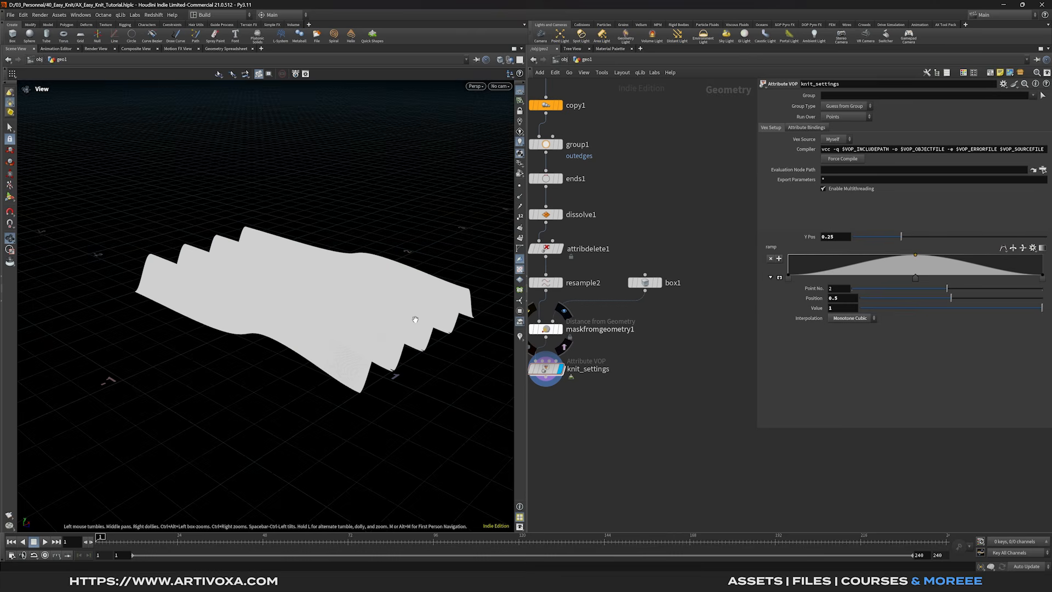
click(519, 337)
drag(353, 307, 328, 305)
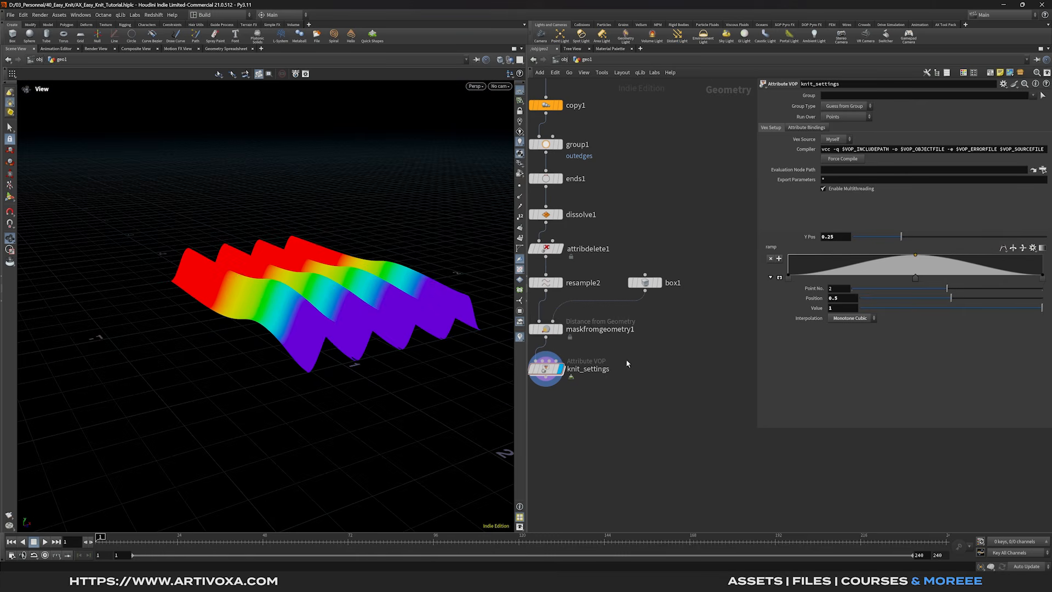
drag(433, 335, 377, 303)
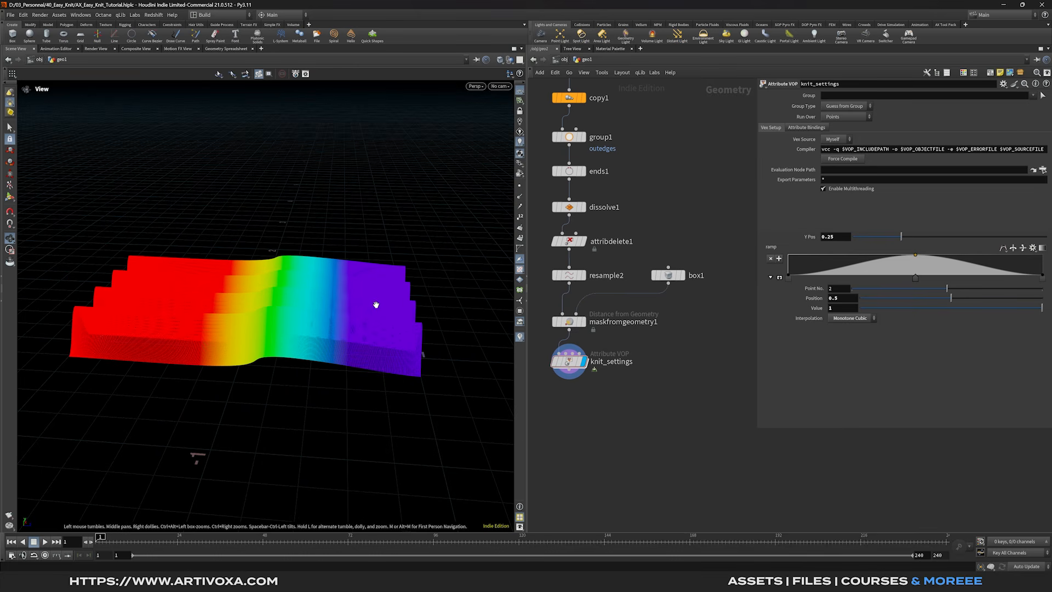
drag(655, 318, 548, 332)
drag(266, 313, 286, 313)
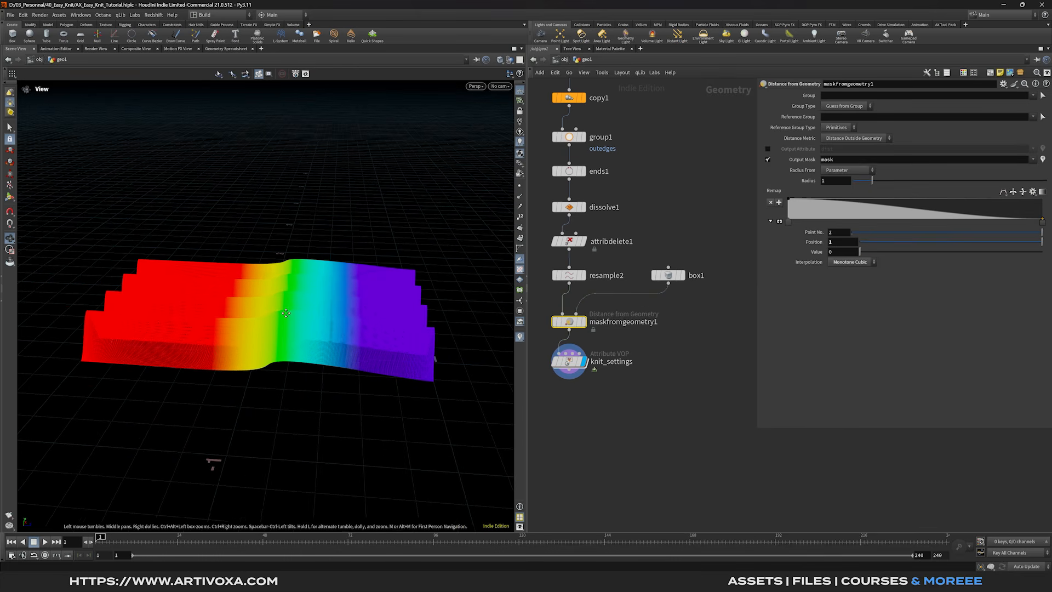
Inside knit_settings, add a second Bind node below ramp1 and name its attribute mask
mouse_move(573, 362)
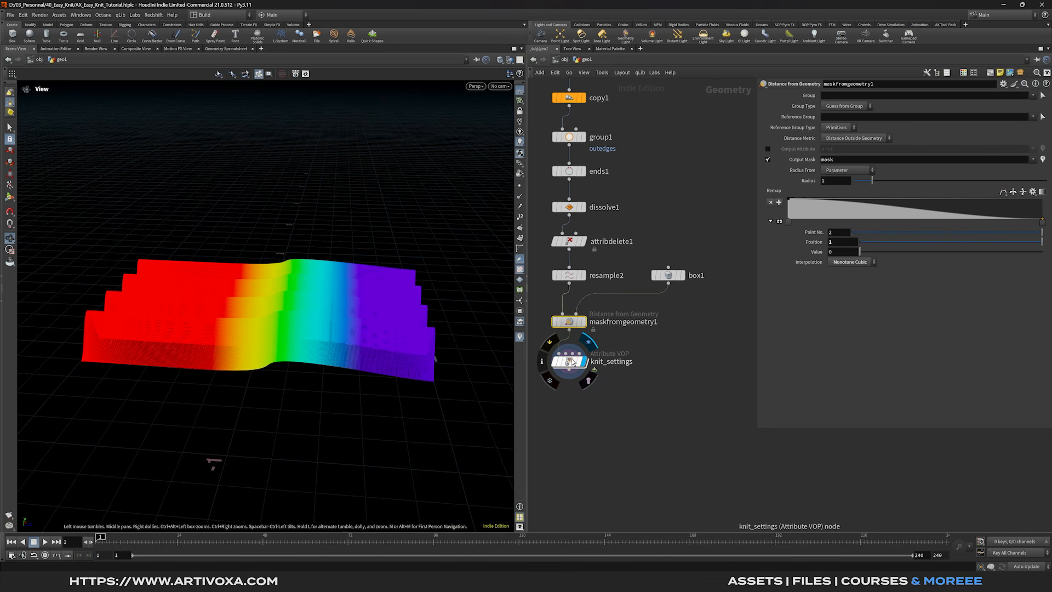
double_click(573, 362)
middle_drag(706, 395, 700, 385)
scroll(718, 377, down, 1)
drag(758, 360, 798, 360)
scroll(664, 414, up, 2)
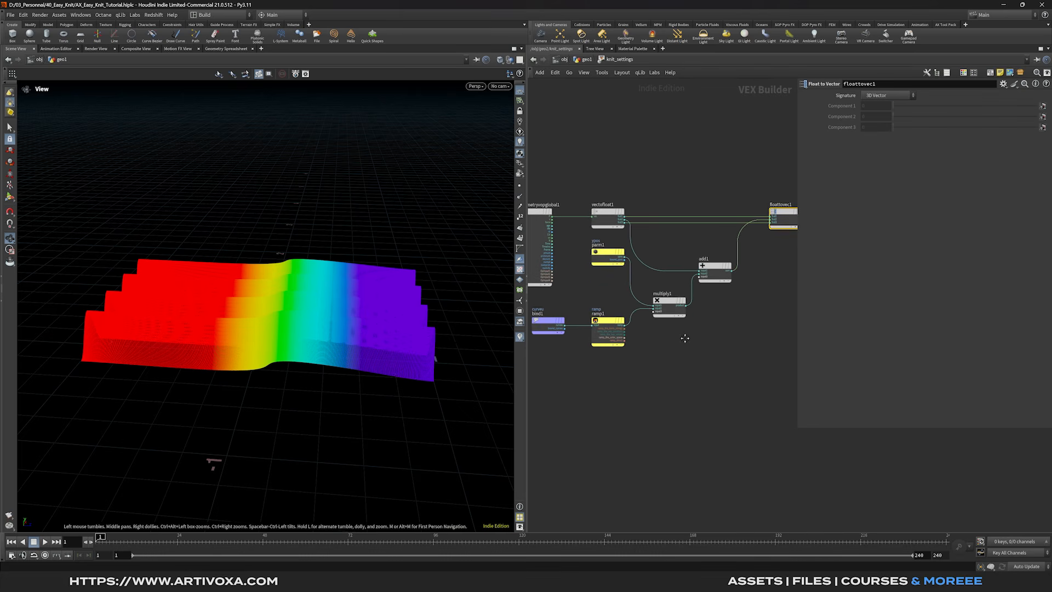
key(Tab)
text(bind)
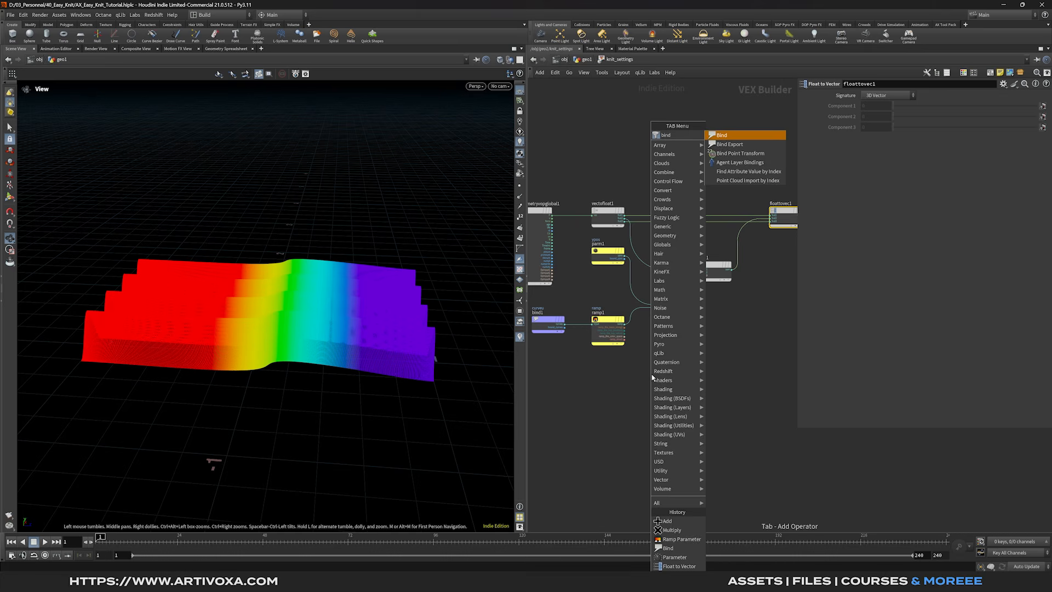
key(Return)
click(609, 404)
double_click(894, 97)
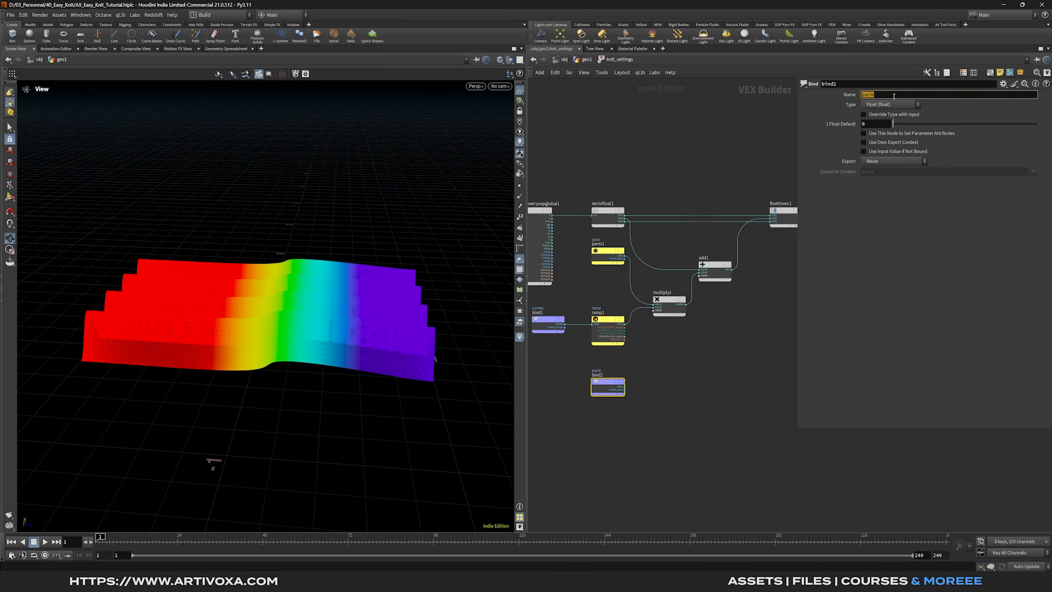
key(Return)
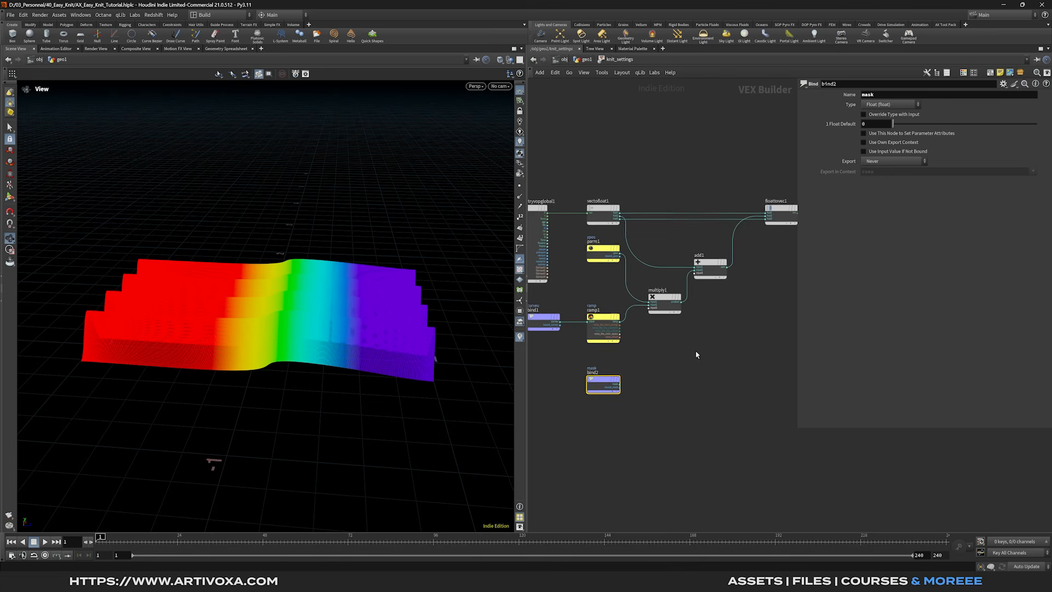
Add a Multiply node below add1 and wire multiply1's output into its first input
middle_drag(695, 350, 689, 348)
key(Tab)
text(mult)
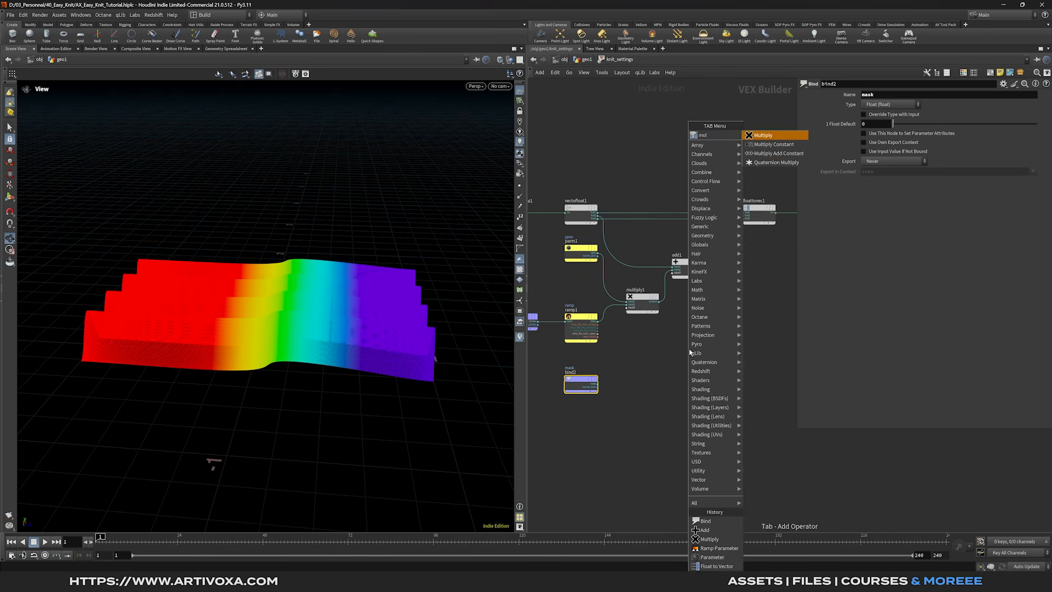
key(Return)
click(689, 347)
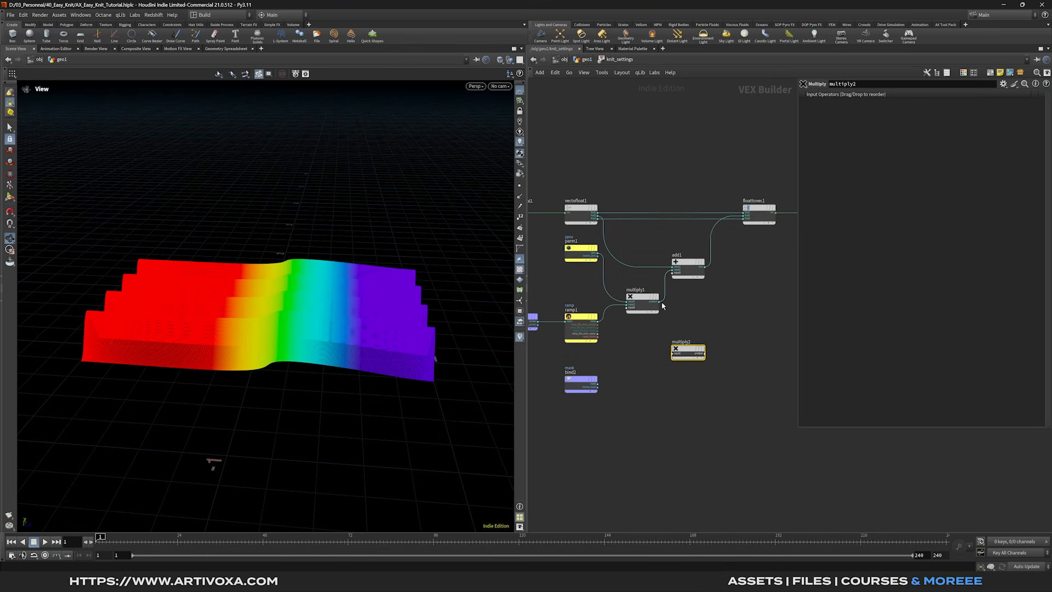
drag(679, 349, 684, 357)
drag(660, 302, 675, 318)
drag(686, 356, 686, 357)
Add a Ramp Parameter node beside bind2, fed by the mask output of bind2
scroll(602, 384, up, 2)
drag(596, 374, 627, 379)
key(Tab)
text(ramp p)
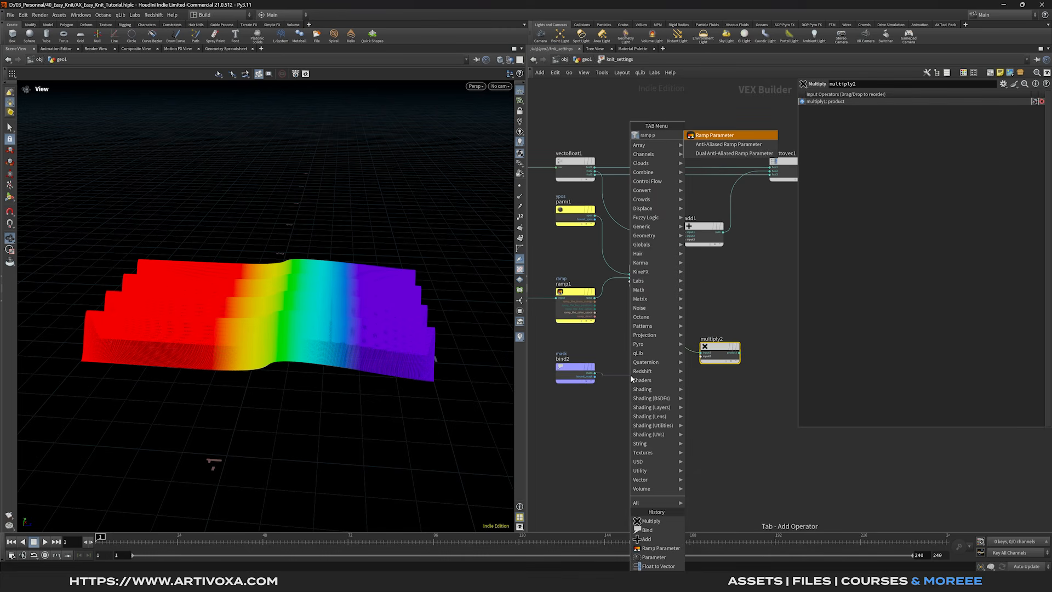
key(Return)
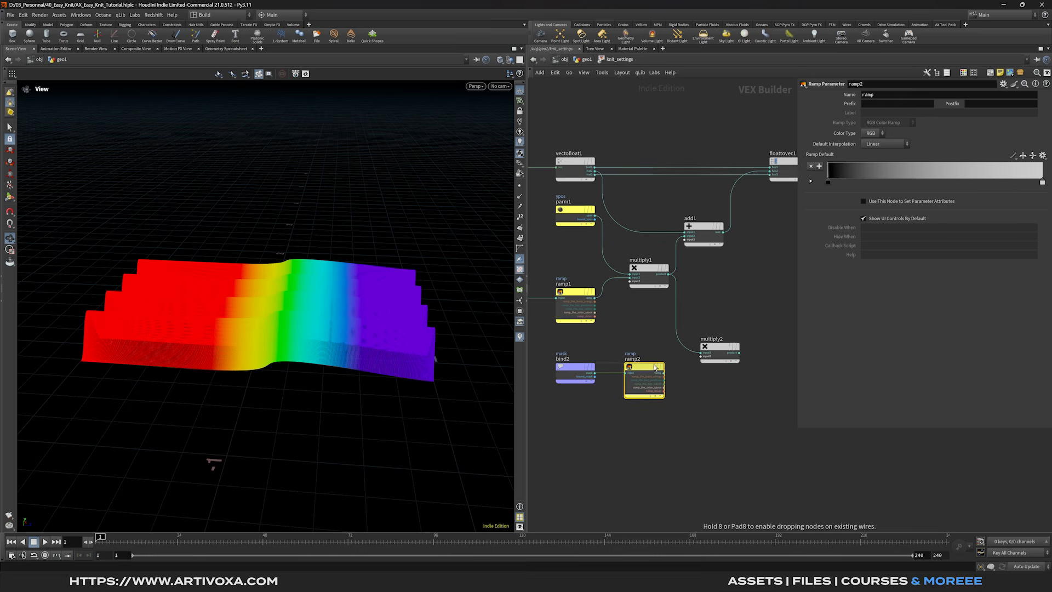
Name the mask ramp parameter rampmask and set its ramp type to Spline Ramp (float)
click(880, 96)
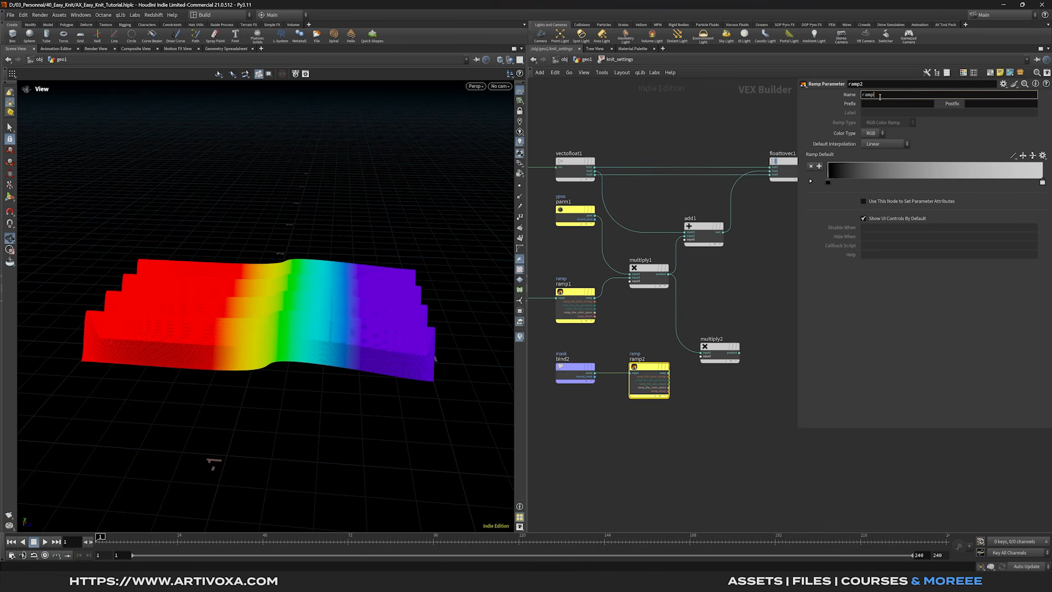
text(mask)
key(Return)
click(888, 123)
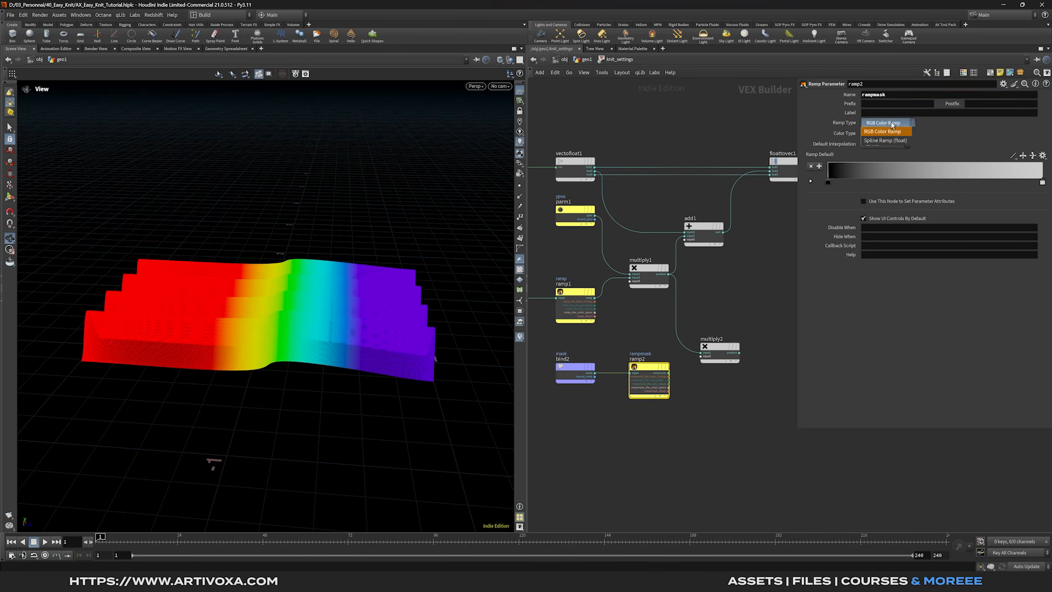
click(885, 134)
Wire the rampmask output into multiply2 and feed multiply2's product into add1 in place of multiply1's
drag(669, 372, 695, 366)
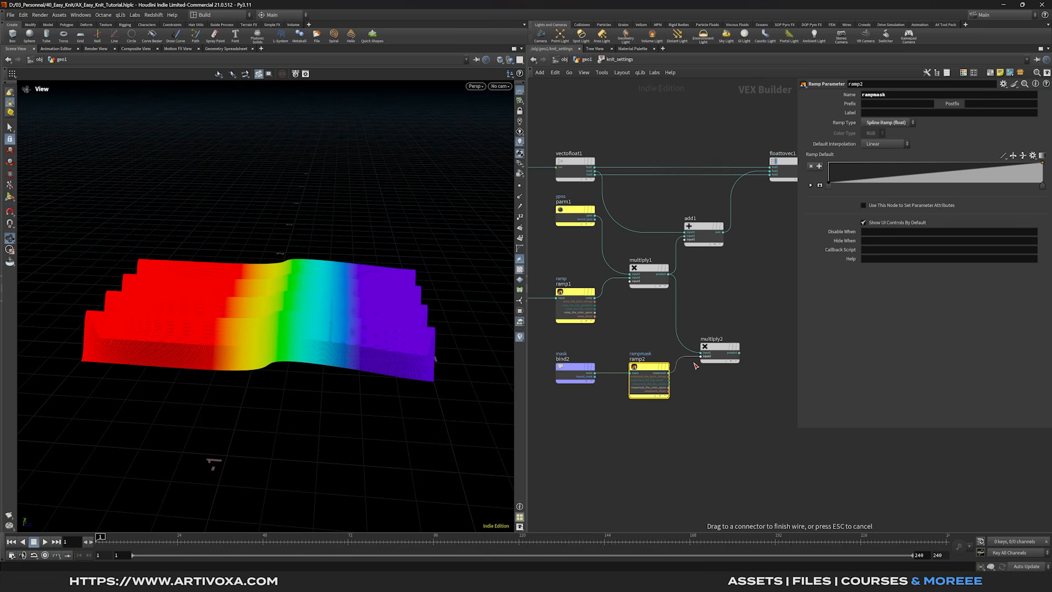
click(702, 356)
middle_drag(749, 313, 700, 346)
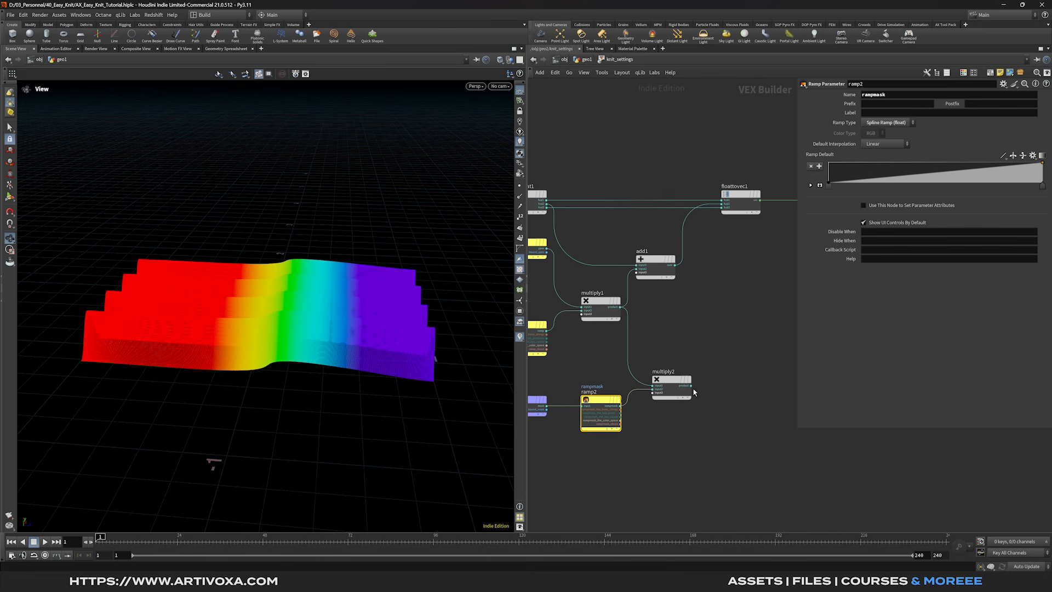
drag(691, 386, 724, 266)
click(641, 270)
Shift floattovec1 together with the geometry output node to make room in the VOP network
middle_drag(748, 298, 674, 322)
scroll(671, 260, down, 3)
drag(661, 218, 691, 240)
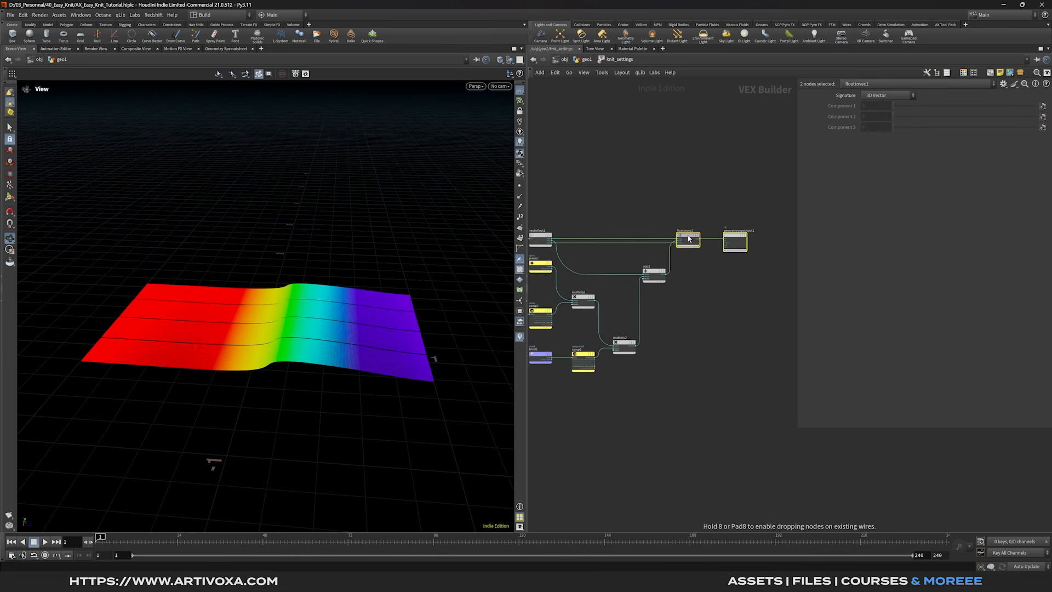
middle_drag(678, 274, 731, 275)
scroll(670, 289, up, 2)
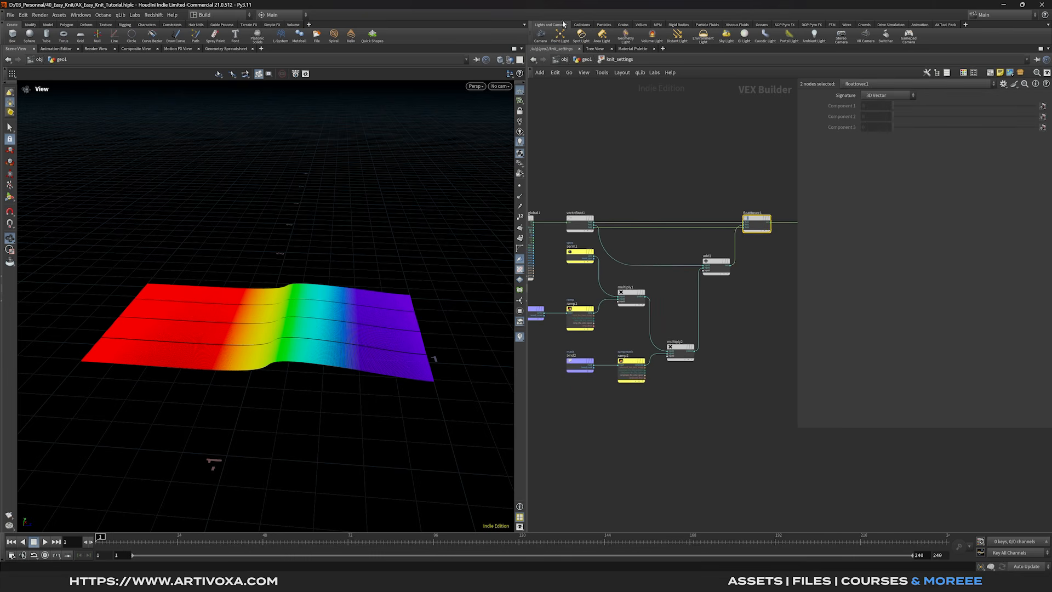
Back in geo1, shape rampmask on knit_settings with a peak near position 0.3 and a low point near 0.73
click(586, 60)
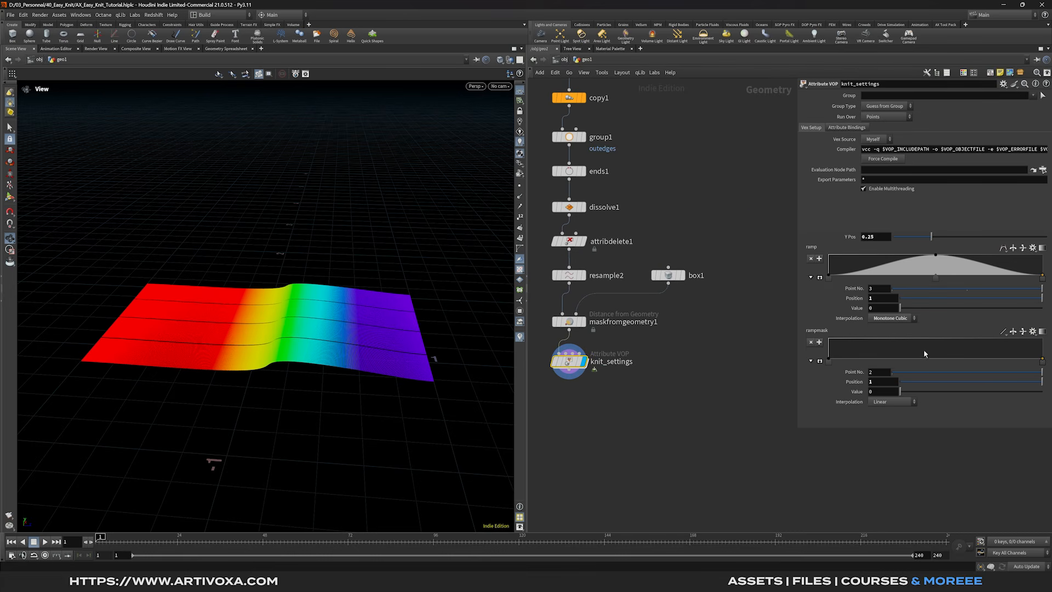
alt+drag(417, 370, 483, 373)
drag(838, 358, 891, 340)
drag(980, 354, 1045, 354)
drag(192, 362, 250, 354)
drag(1044, 355, 988, 360)
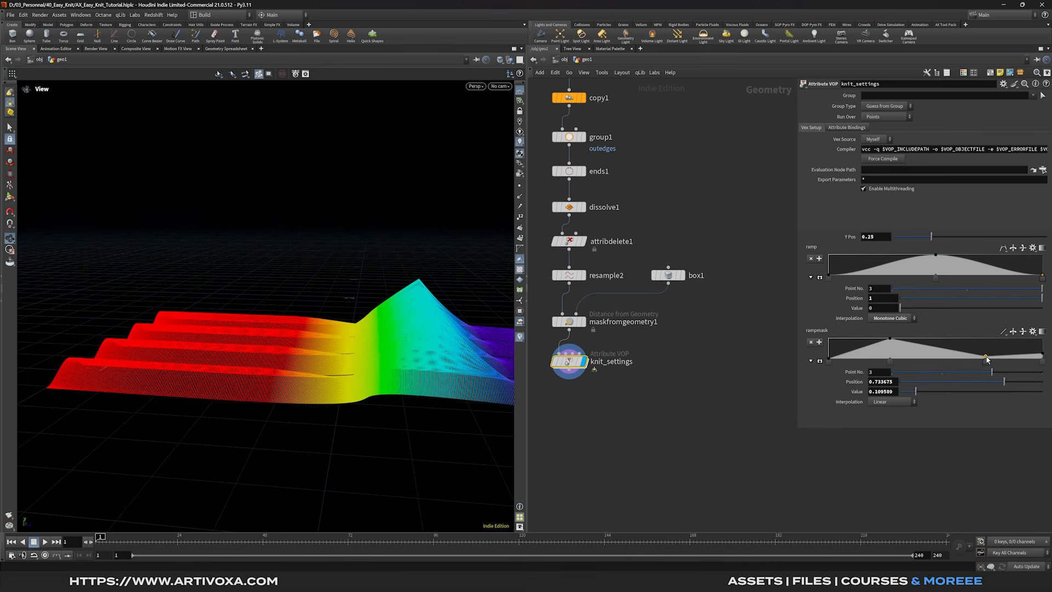
Smooth the rampmask curve with Monotone Cubic interpolation
click(1003, 332)
click(1010, 370)
mouse_move(366, 359)
mouse_down()
mouse_move(272, 362)
mouse_move(381, 366)
mouse_up()
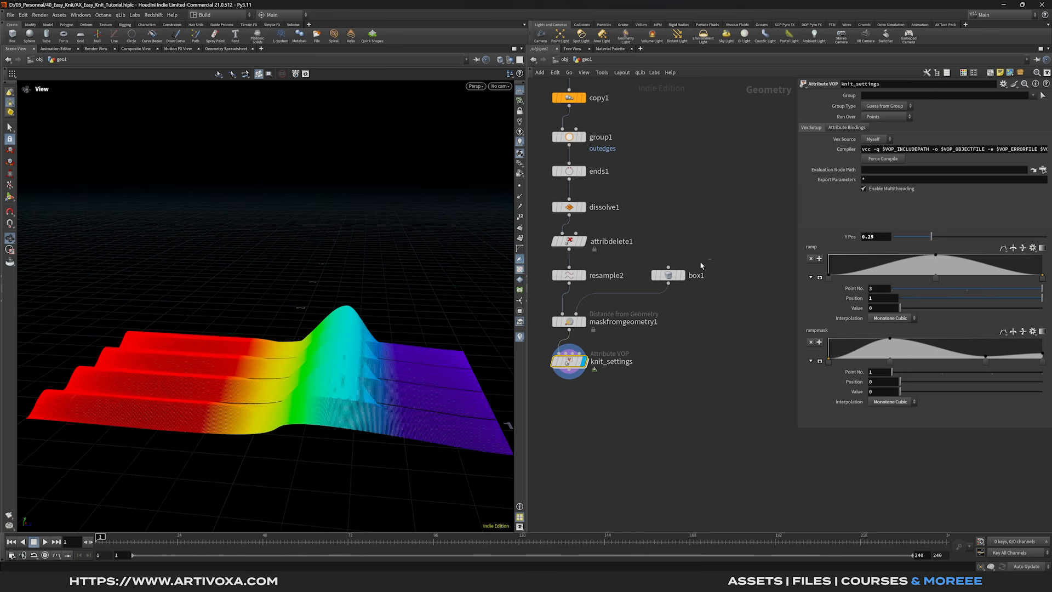
Move box1 along Z to a center of about -1.42 to shift the mask over the strips
drag(638, 290, 638, 292)
click(10, 196)
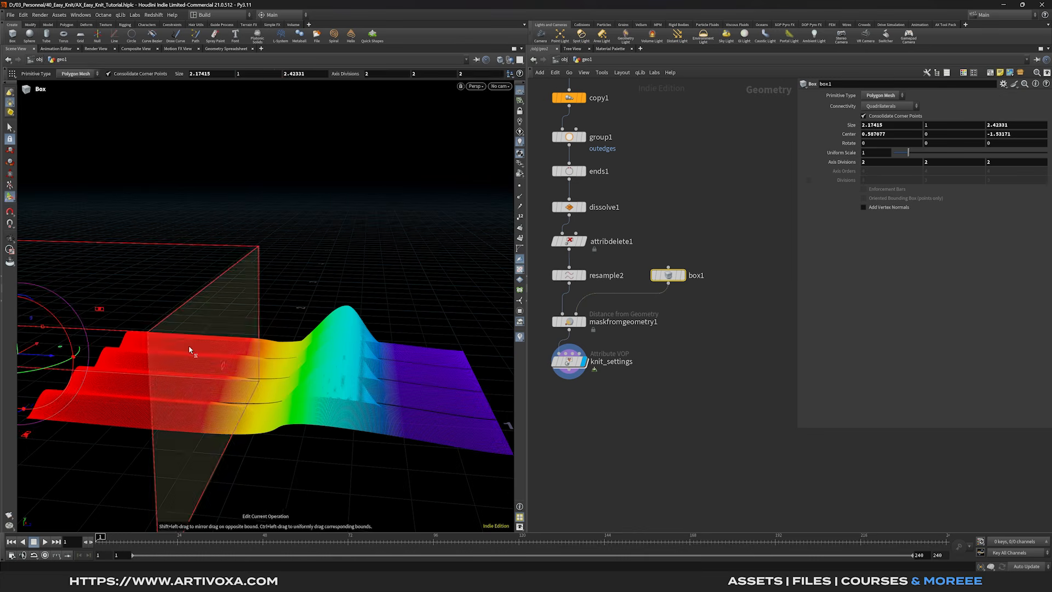
drag(84, 349, 105, 357)
alt+drag(406, 351, 303, 345)
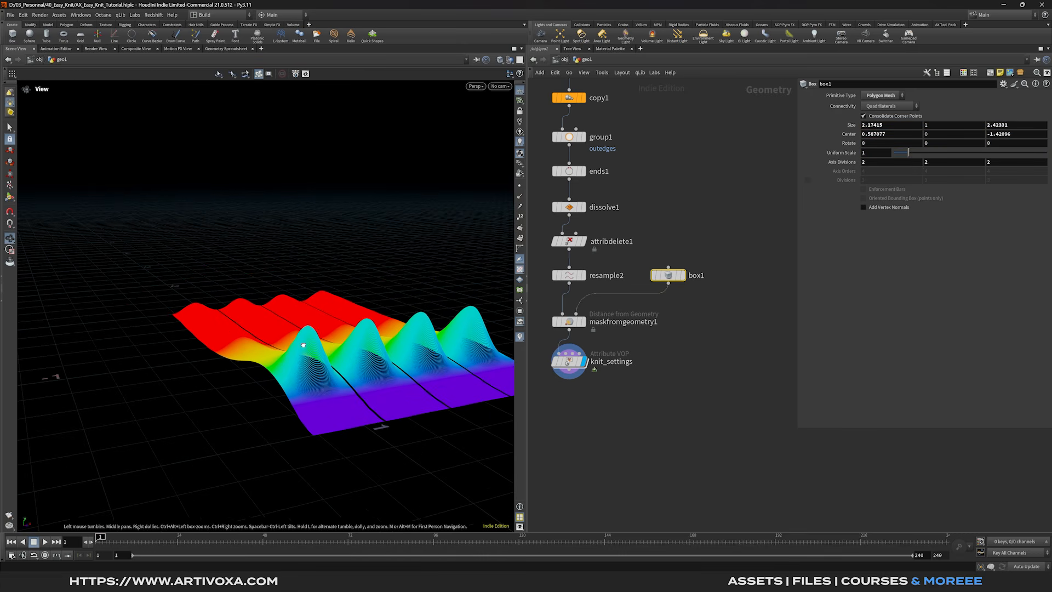
Inside knit_settings, move parm1 away from vectofloat1 and add a Multiply node between parm1 and multiply1
click(574, 361)
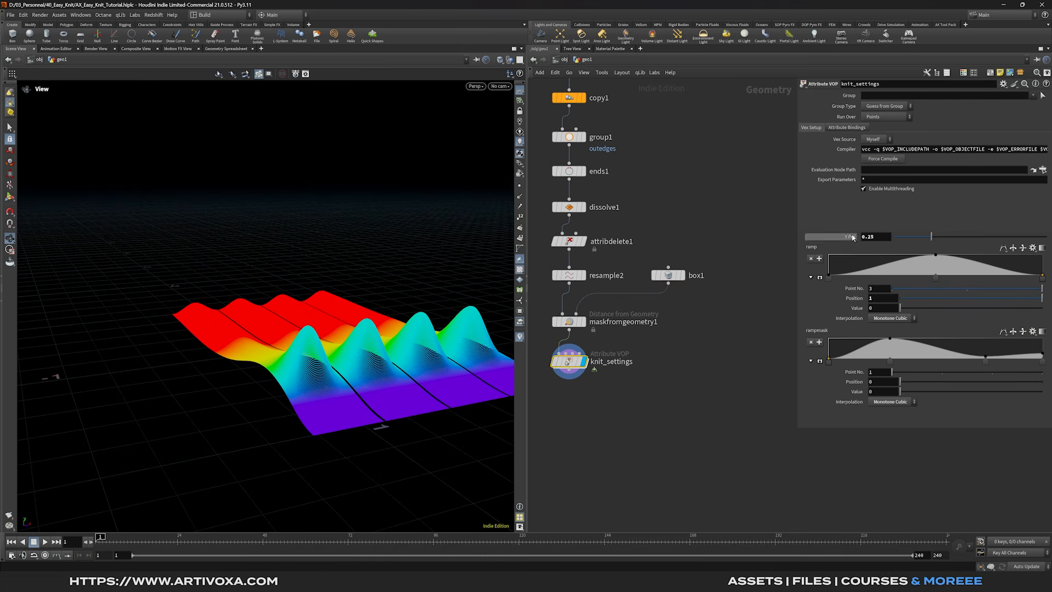
alt+drag(321, 354, 248, 385)
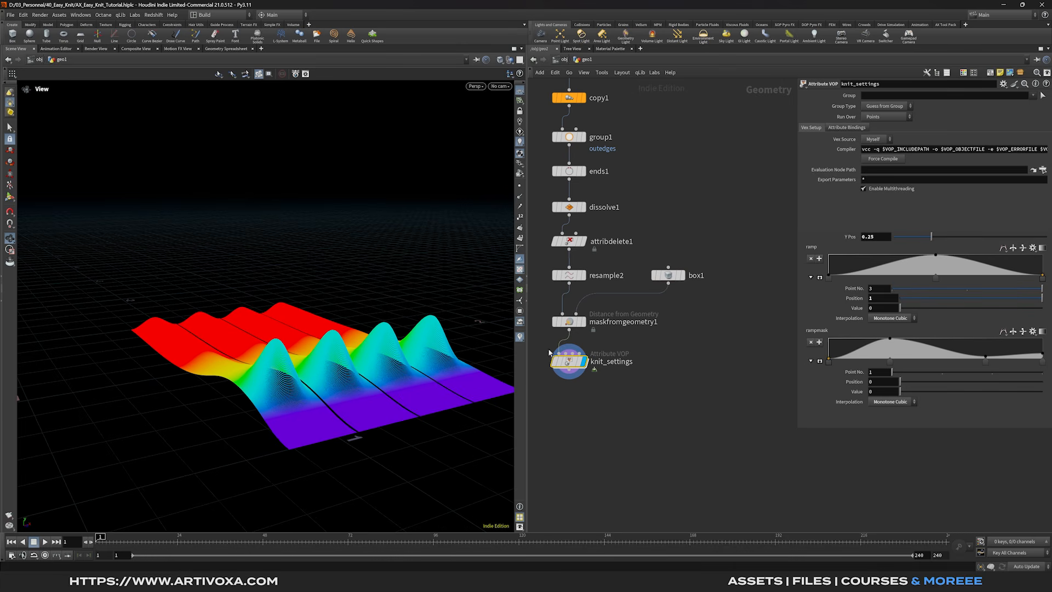
double_click(570, 360)
middle_drag(623, 348, 769, 367)
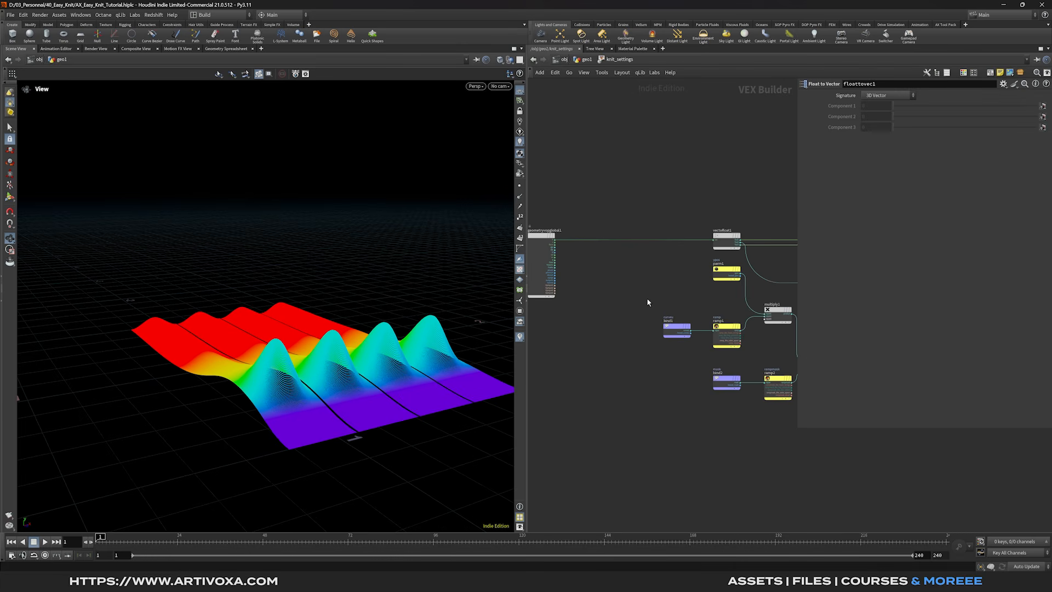
drag(715, 276, 670, 261)
scroll(693, 247, up, 1)
key(Tab)
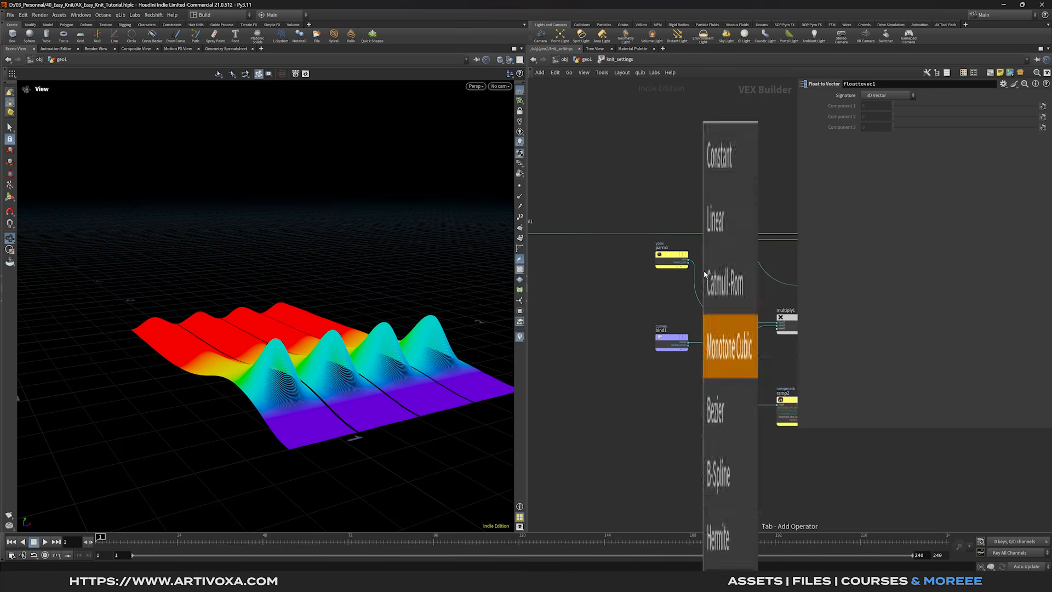
text(mult)
key(Return)
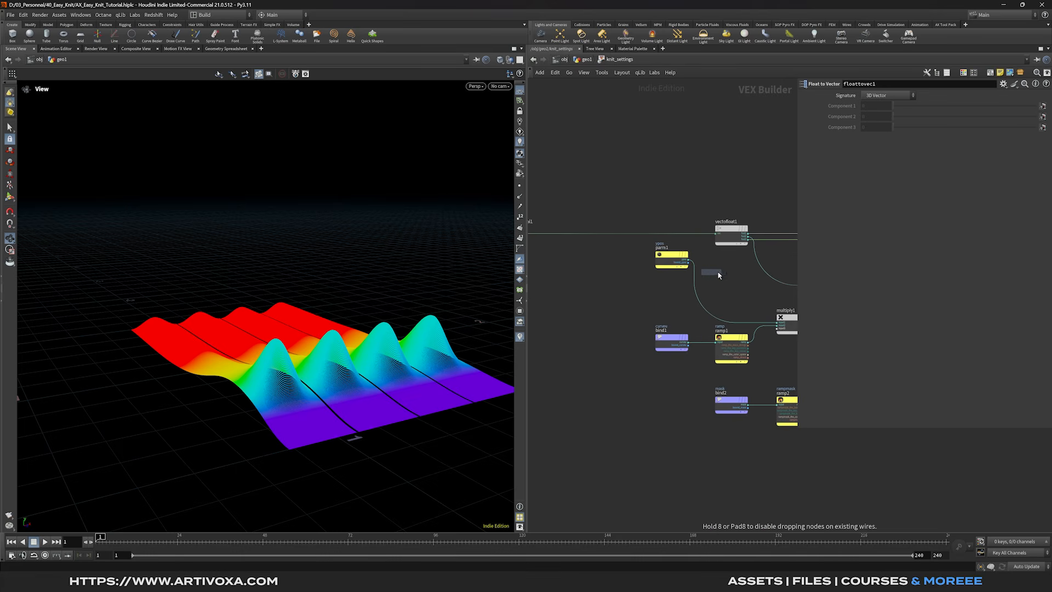
click(718, 272)
Wire parm1's ypos output into multiply3 and route multiply3's product into multiply1 in place of parm1
scroll(689, 261, up, 1)
click(686, 260)
click(710, 279)
drag(723, 278, 733, 261)
drag(663, 276, 747, 288)
middle_drag(750, 298, 677, 288)
click(685, 257)
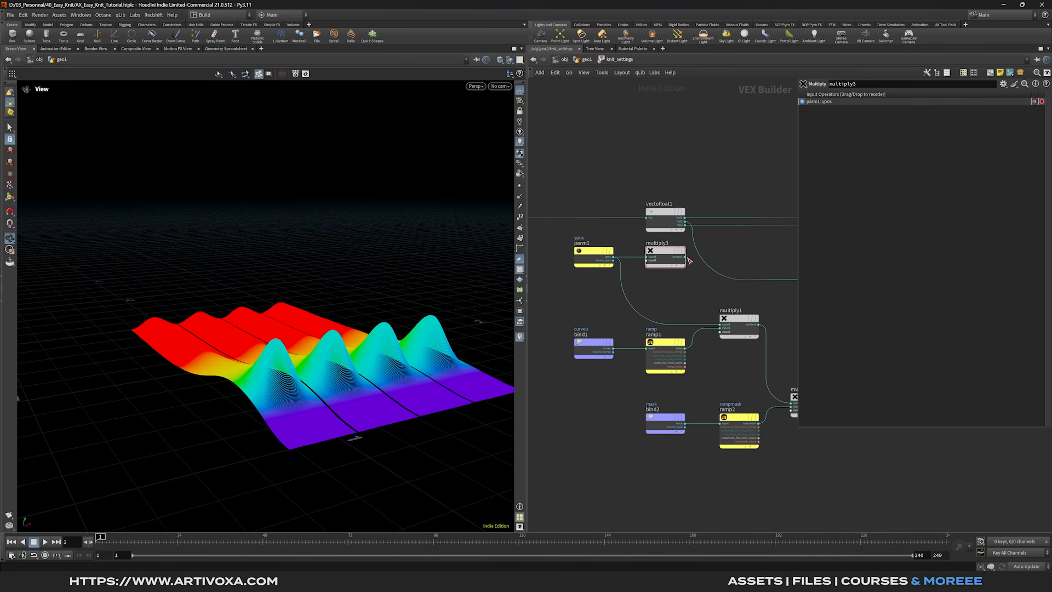
click(724, 318)
Add a Random node driven by the primnum output of the geometry global parameters
middle_drag(642, 305, 708, 294)
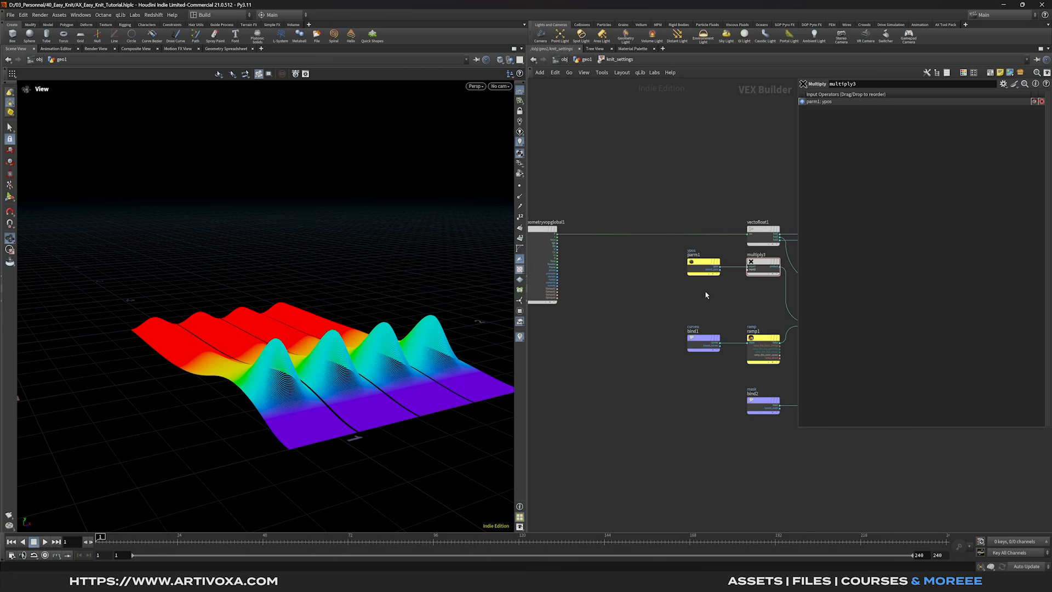
drag(693, 279, 660, 297)
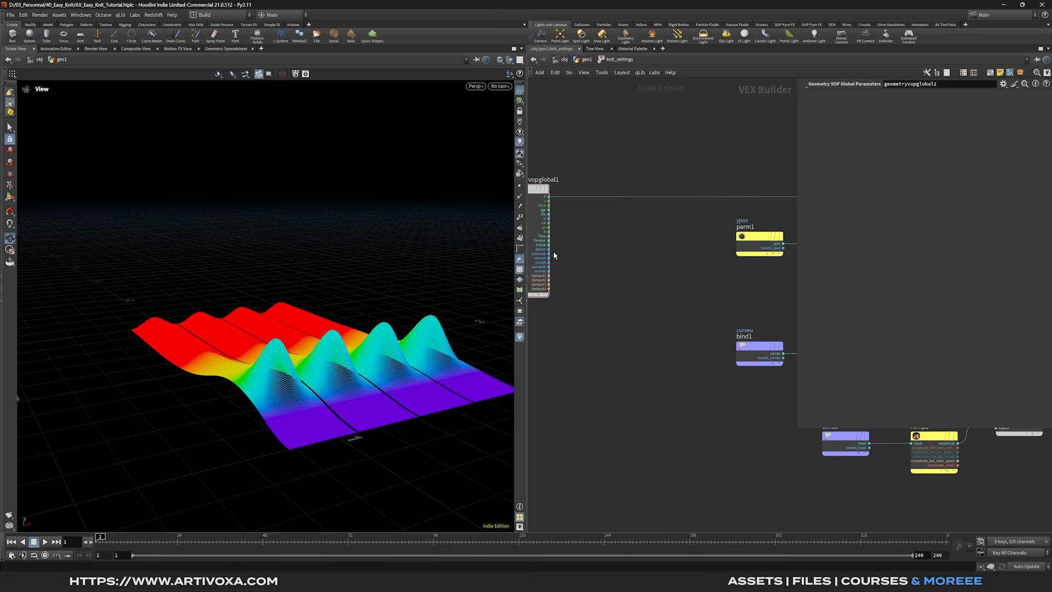
click(549, 254)
key(Tab)
text(rand)
key(Return)
click(651, 275)
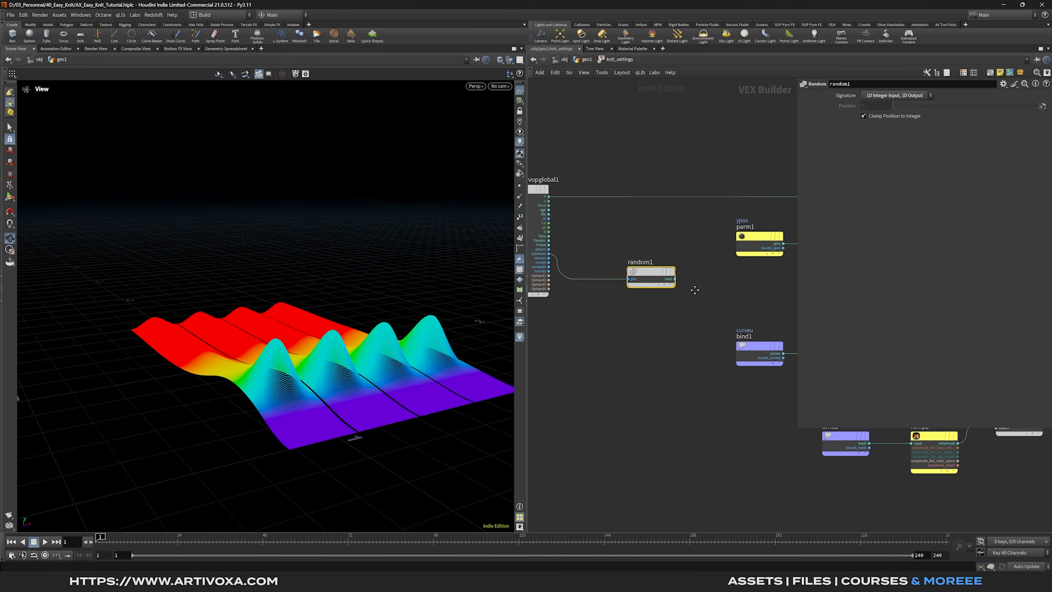
Add a Fit Range node fed by random1's output and line both nodes up beside parm1
middle_drag(695, 292, 661, 284)
click(642, 272)
key(Tab)
text(fit)
key(Return)
click(690, 278)
drag(690, 278, 685, 268)
drag(619, 266, 604, 266)
middle_drag(644, 326, 618, 317)
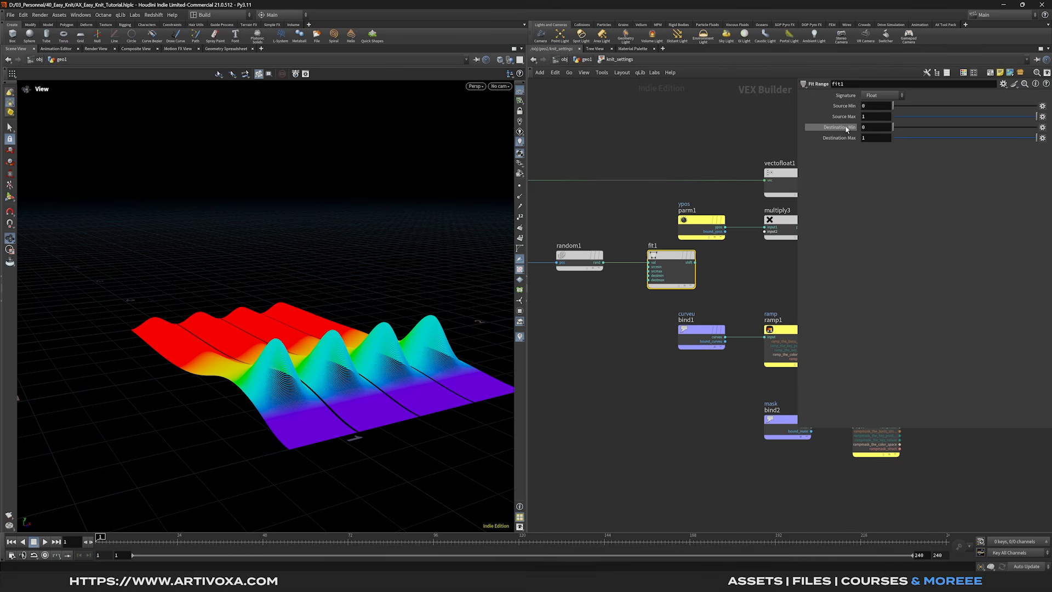
Promote the Destination Min and Destination Max of fit1 to parameters
click(1043, 127)
click(1030, 131)
click(1042, 138)
click(1017, 141)
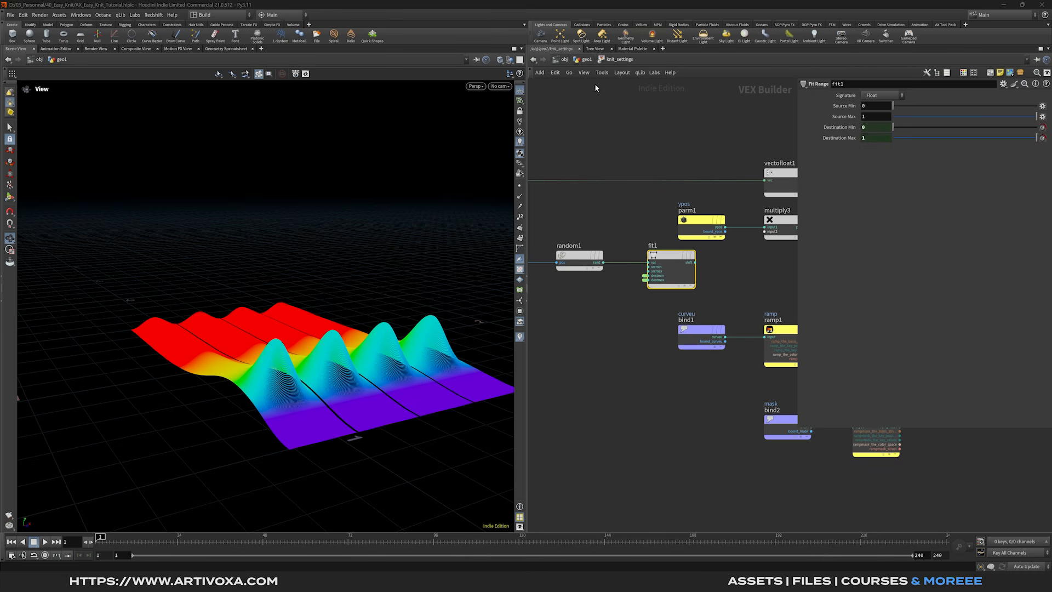
Add a Ramp Parameter node after fit1 and wire its output into the second input of multiply3
middle_drag(733, 292, 695, 293)
key(Tab)
text(ramp)
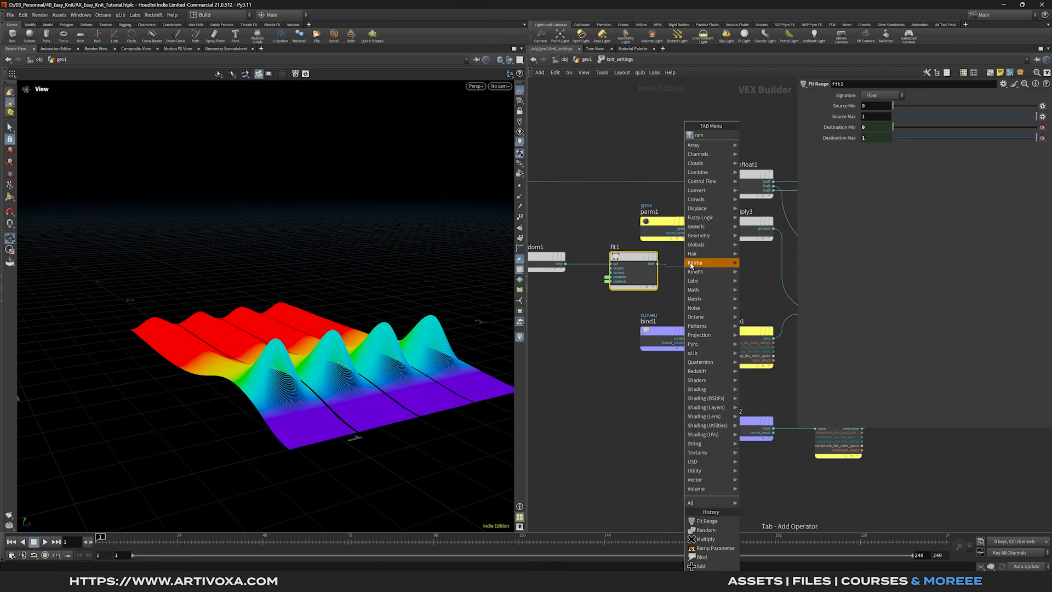
key(Down)
key(Down)
key(Return)
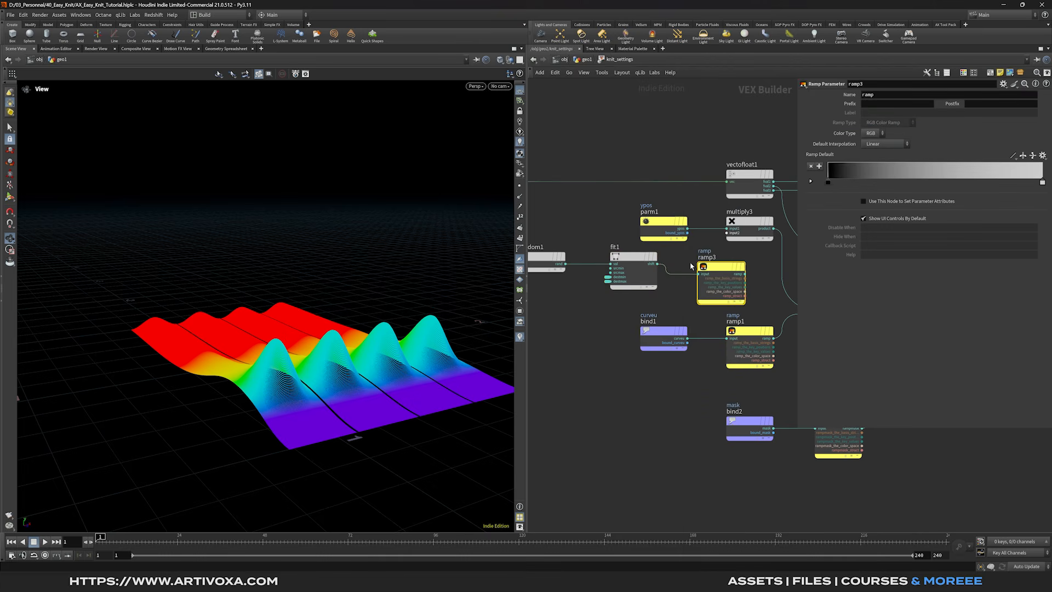
drag(631, 257, 606, 257)
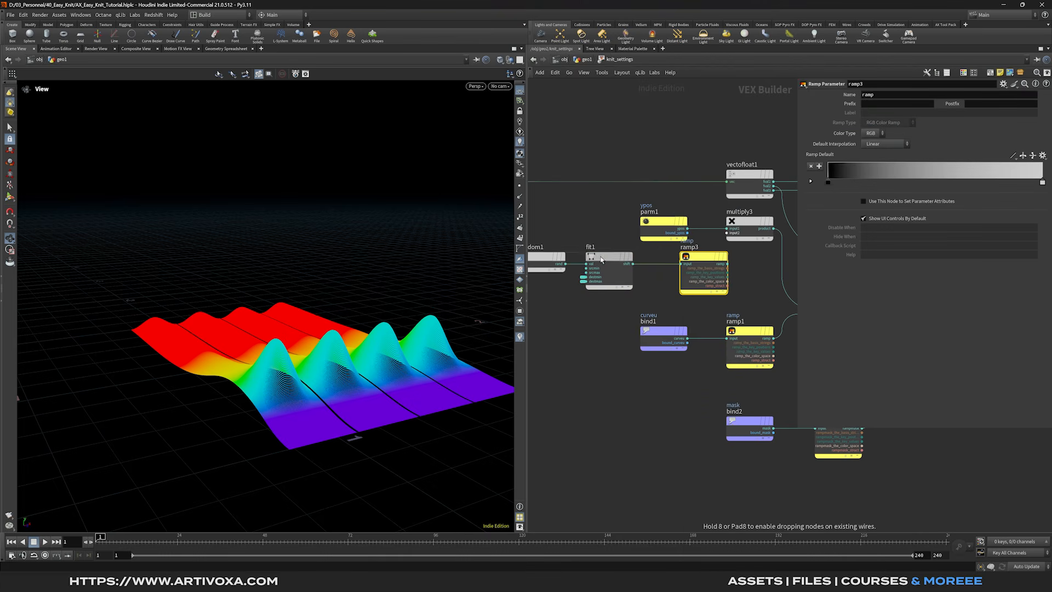
drag(696, 259, 727, 233)
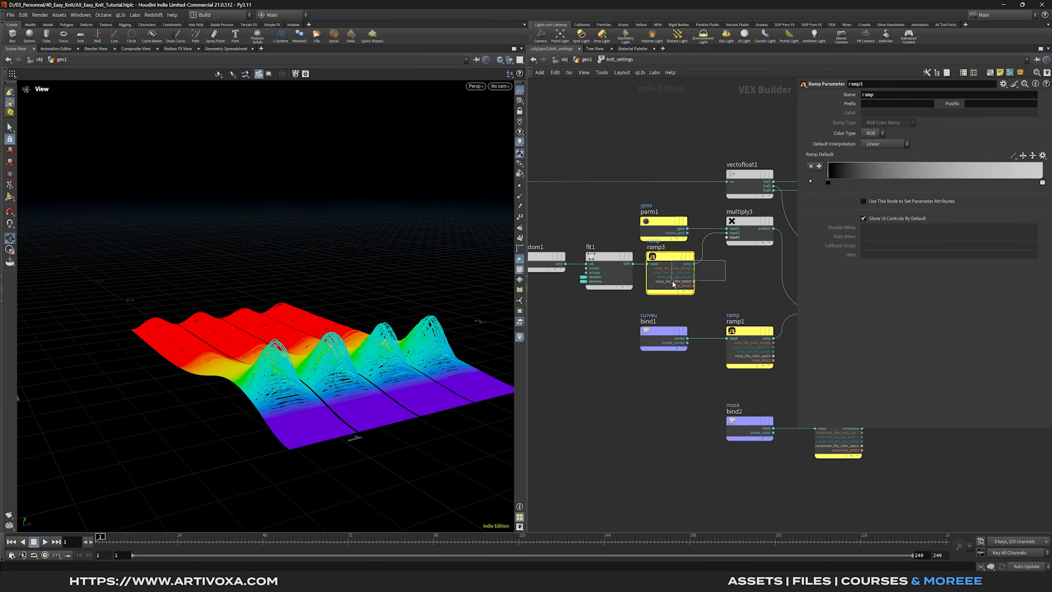
Name the new ramp parameter ramprand, set its type to Spline Ramp (float), and tidy fit1's placement
click(893, 97)
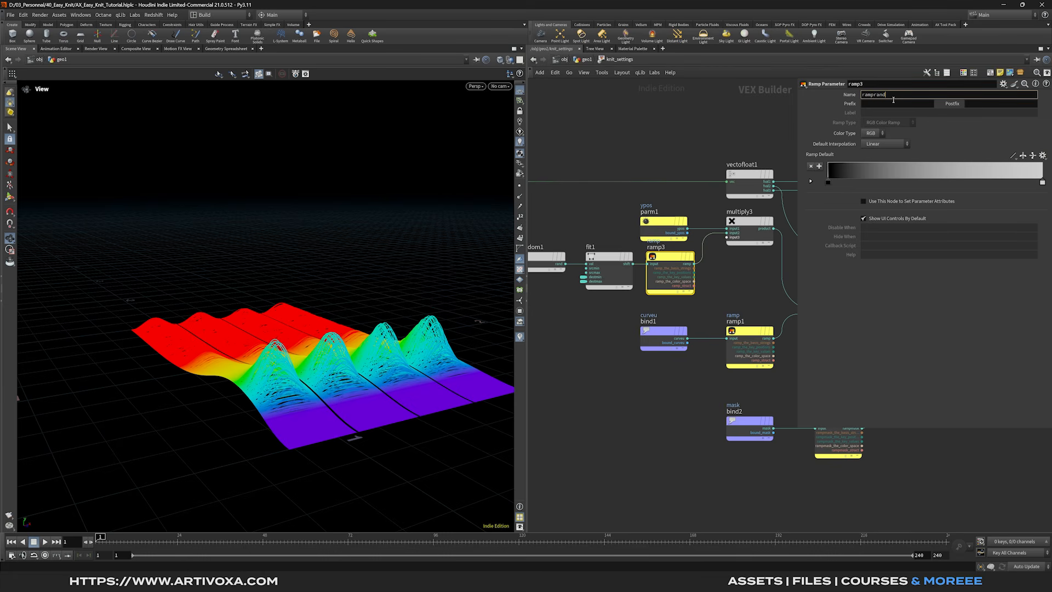
key(Return)
click(888, 123)
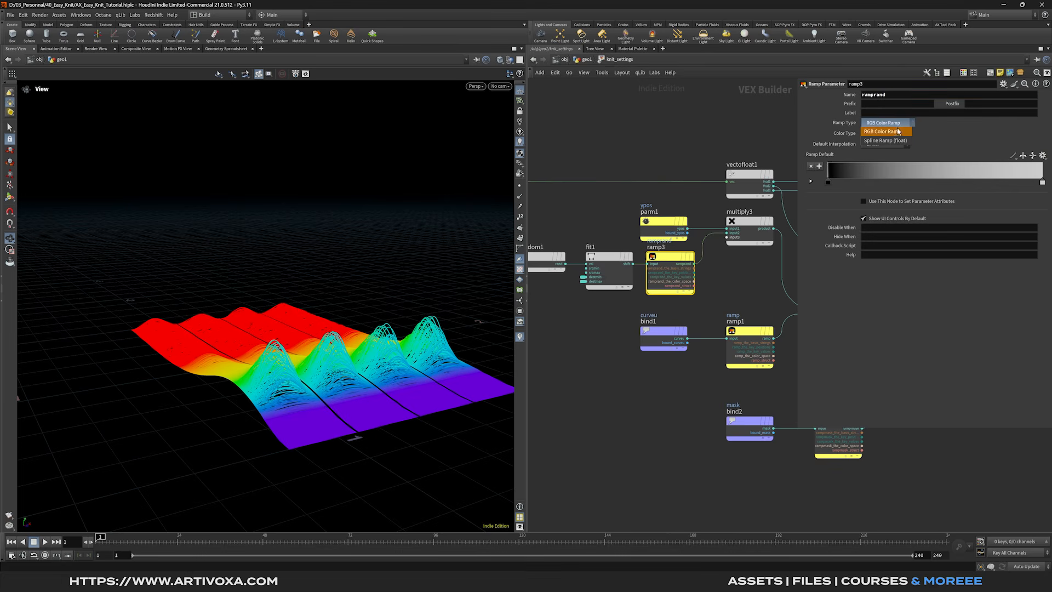
click(896, 136)
middle_drag(743, 276, 798, 258)
scroll(645, 254, down, 1)
drag(653, 250, 648, 248)
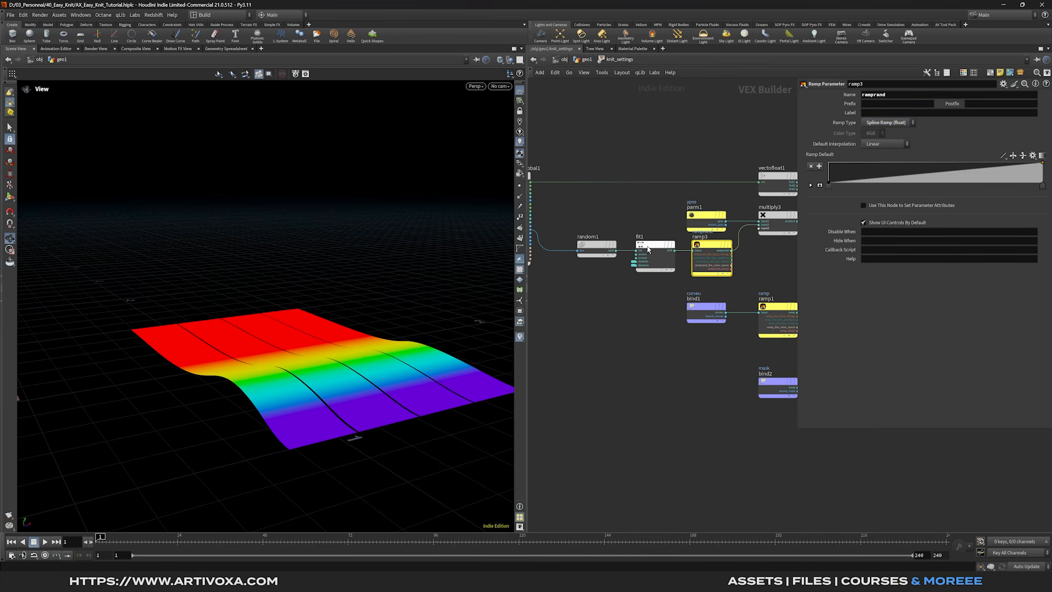
Return to the geometry network and raise the last point of knit_settings' ramprand ramp to value 1
click(586, 59)
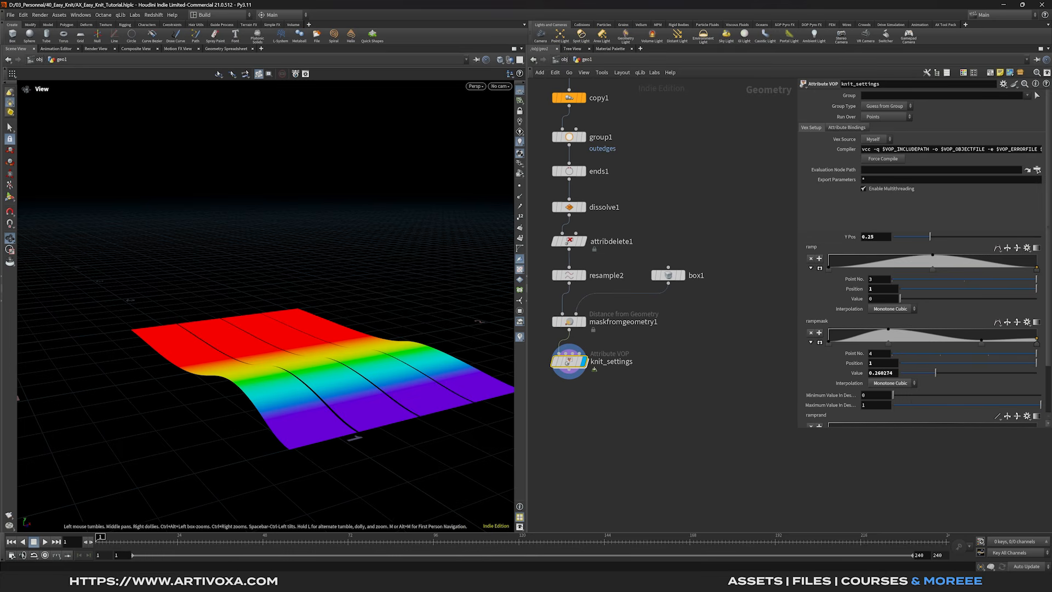
scroll(959, 385, down, 3)
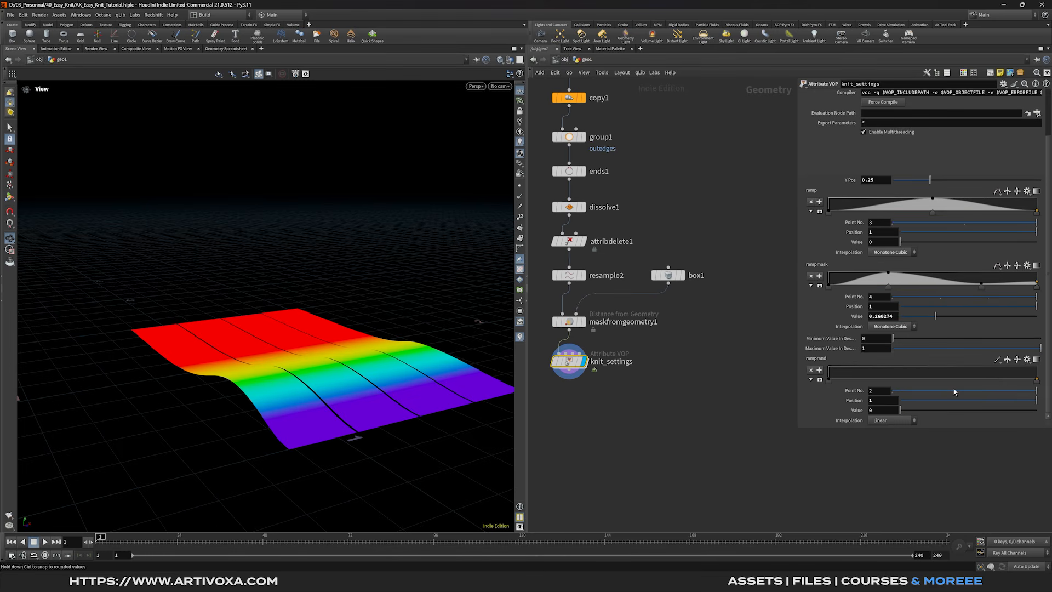
drag(1037, 379, 1045, 368)
drag(492, 360, 324, 357)
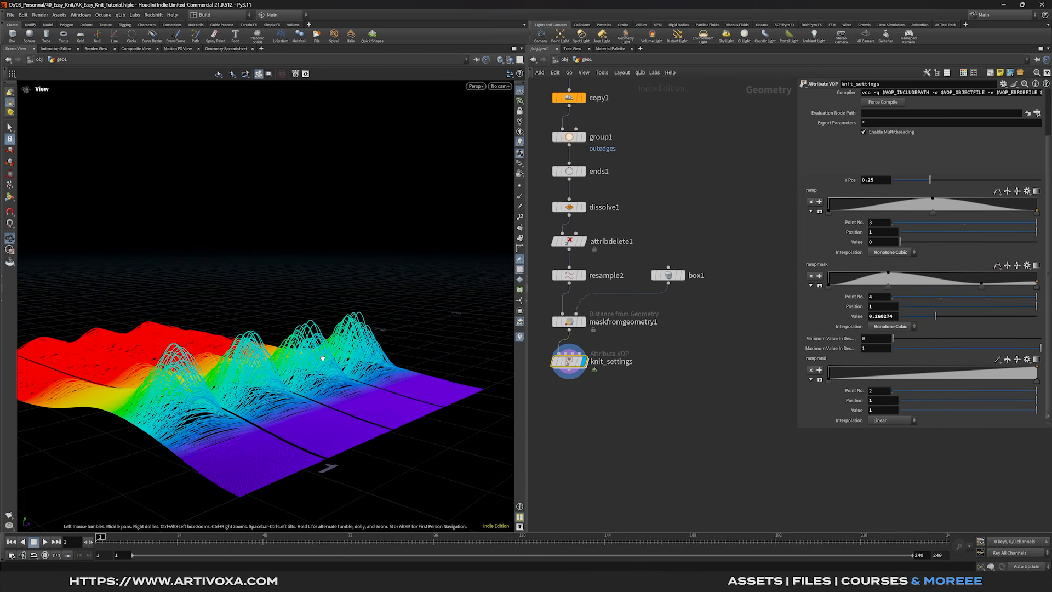
drag(798, 423, 746, 423)
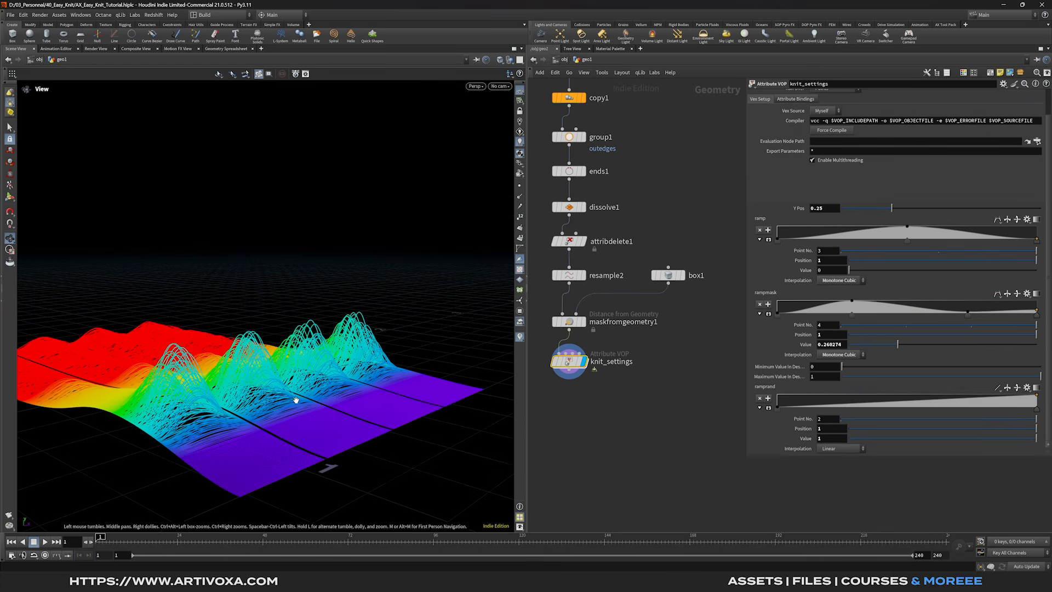
middle_drag(295, 401, 360, 379)
drag(327, 367, 320, 367)
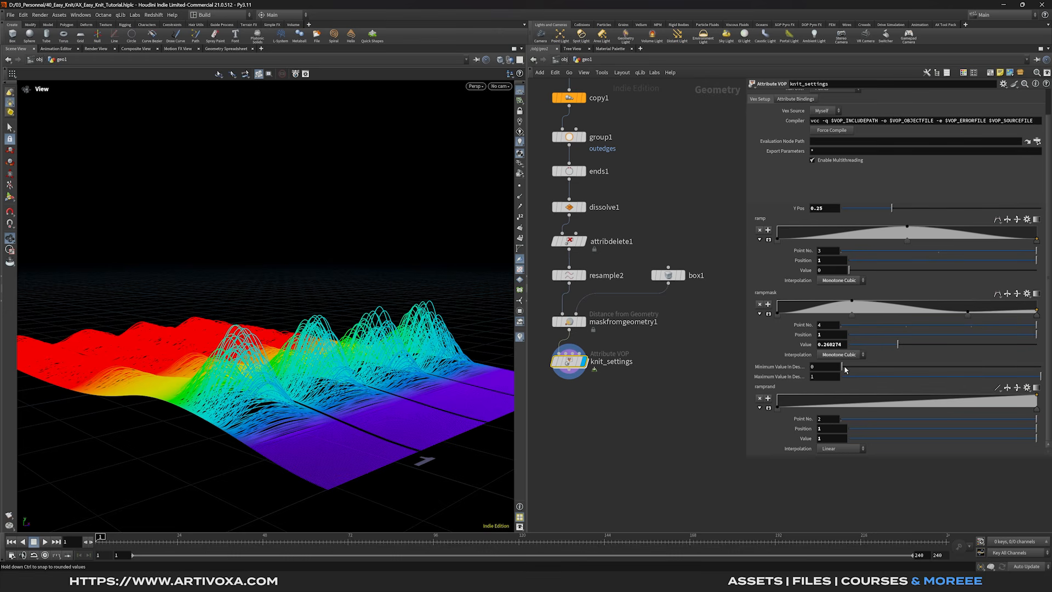
Try different destination minimum values for the random fit range on knit_settings and set it to 0.85
drag(845, 370, 1023, 367)
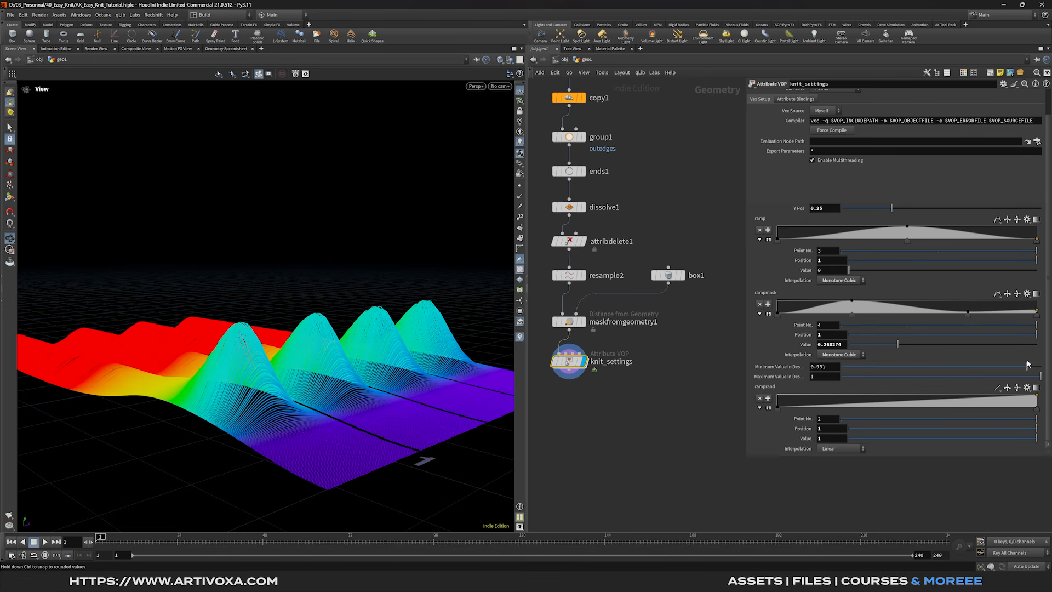
text(876)
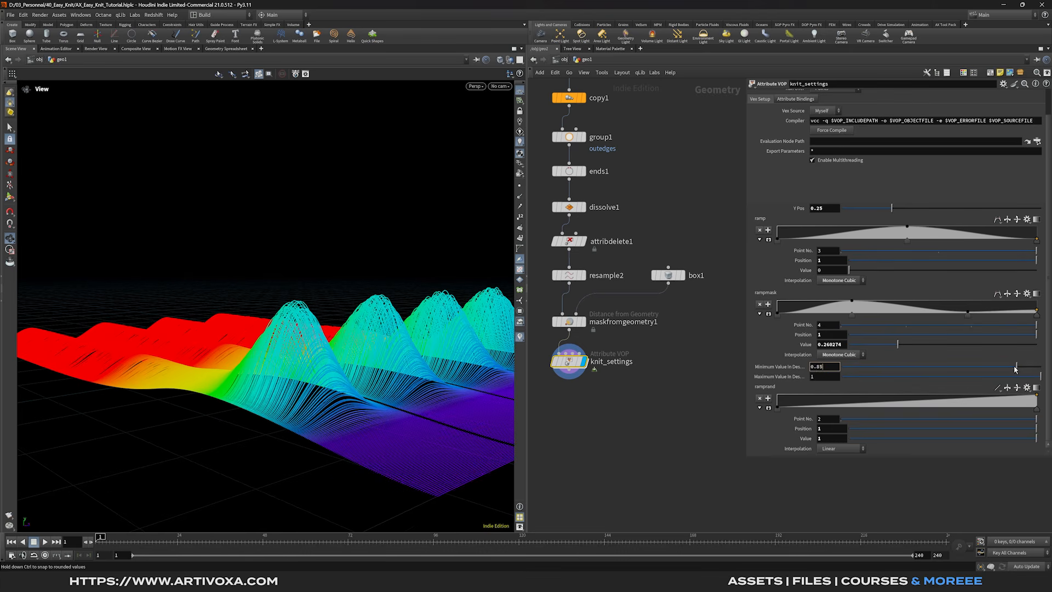
drag(1021, 369, 1041, 369)
drag(334, 377, 313, 376)
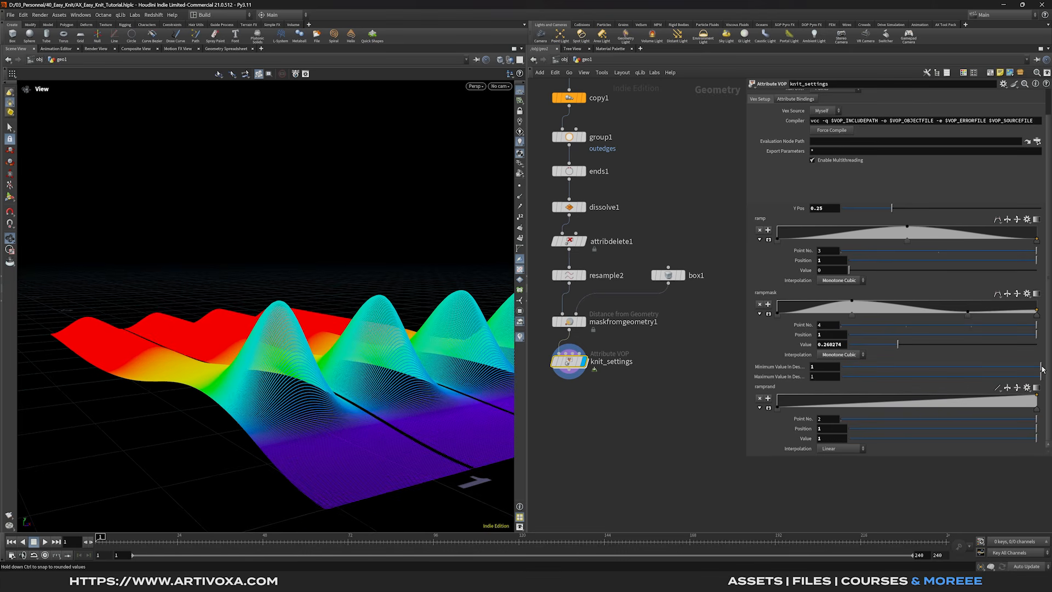
drag(1042, 368, 1027, 369)
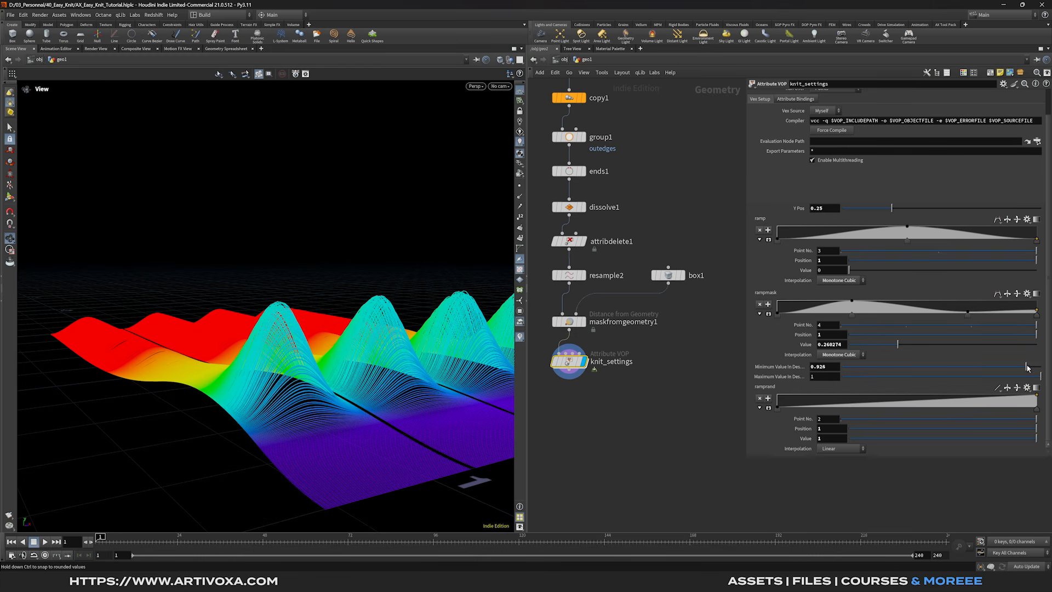
click(817, 370)
text(0.85)
click(636, 397)
drag(411, 379, 351, 378)
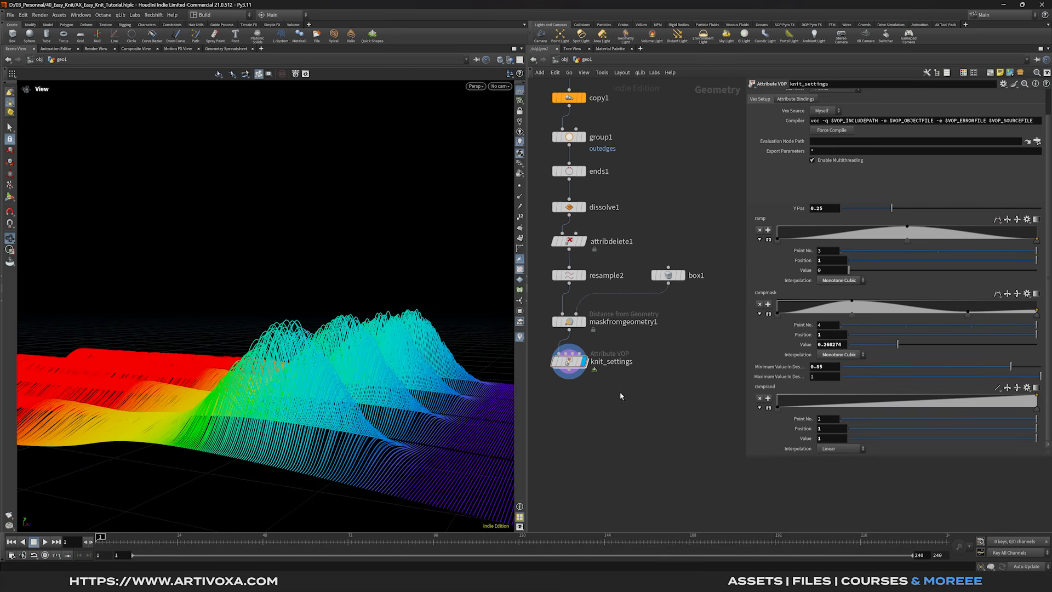
Go inside knit_settings and place a Parameter node below geometryvopglobal1
double_click(583, 351)
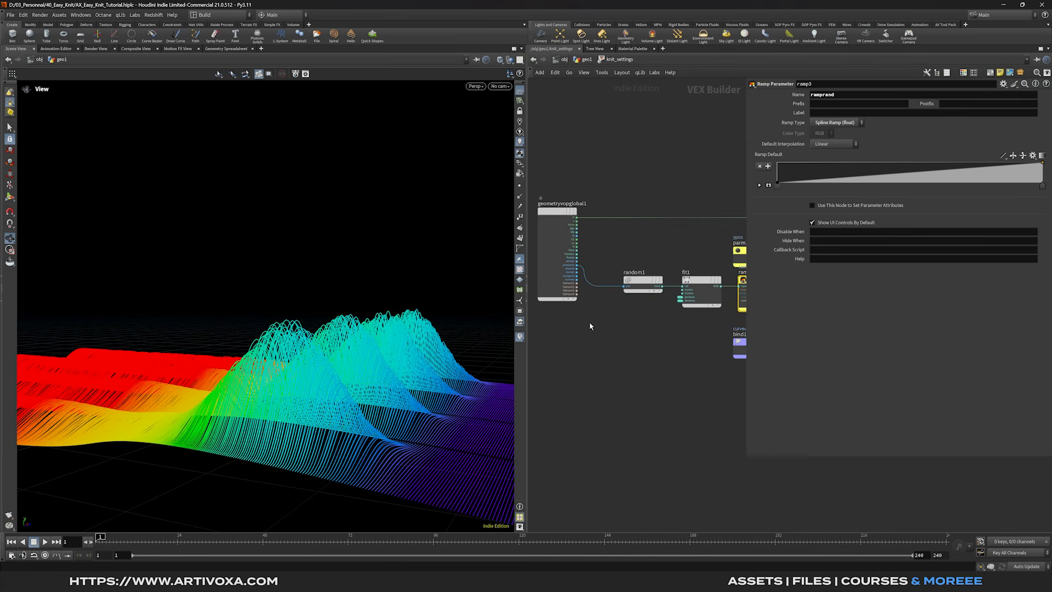
key(Tab)
text(para)
key(Return)
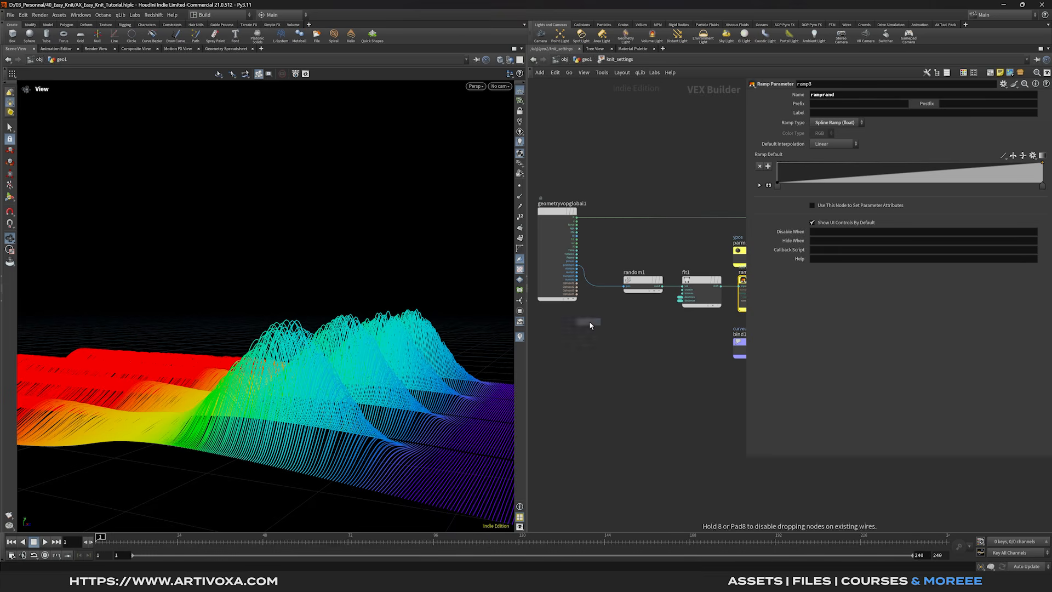
click(556, 338)
Name the new parameter seed, label it Seed, and set its float default to 1
double_click(841, 96)
text(seed)
key(Return)
click(835, 112)
text(S)
key(Return)
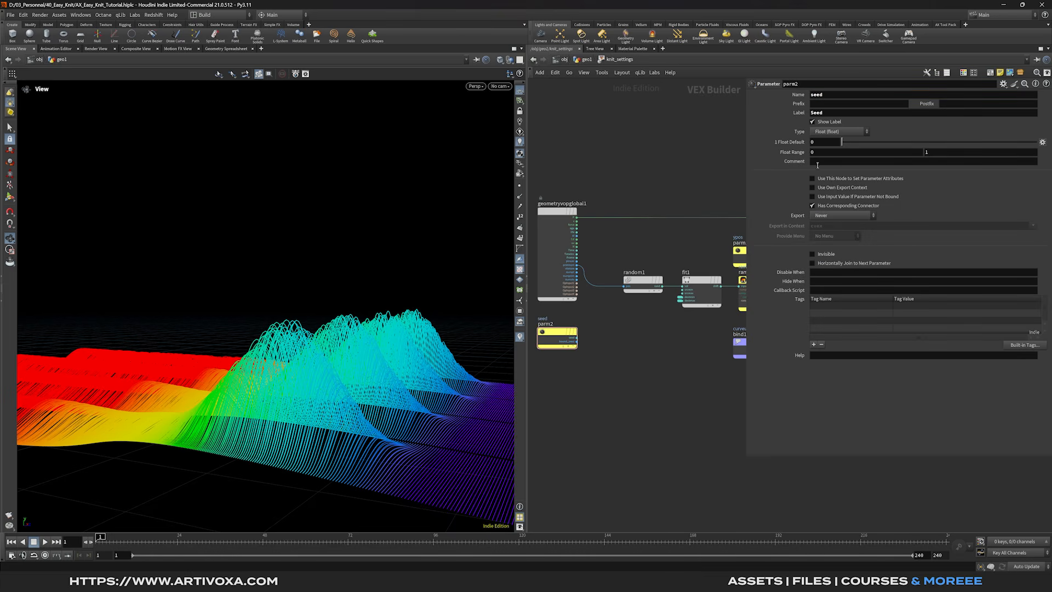
text(1)
key(Return)
Add a Multiply node before random1 and move the global and seed nodes away from it to make room
key(Tab)
text(mul)
key(Return)
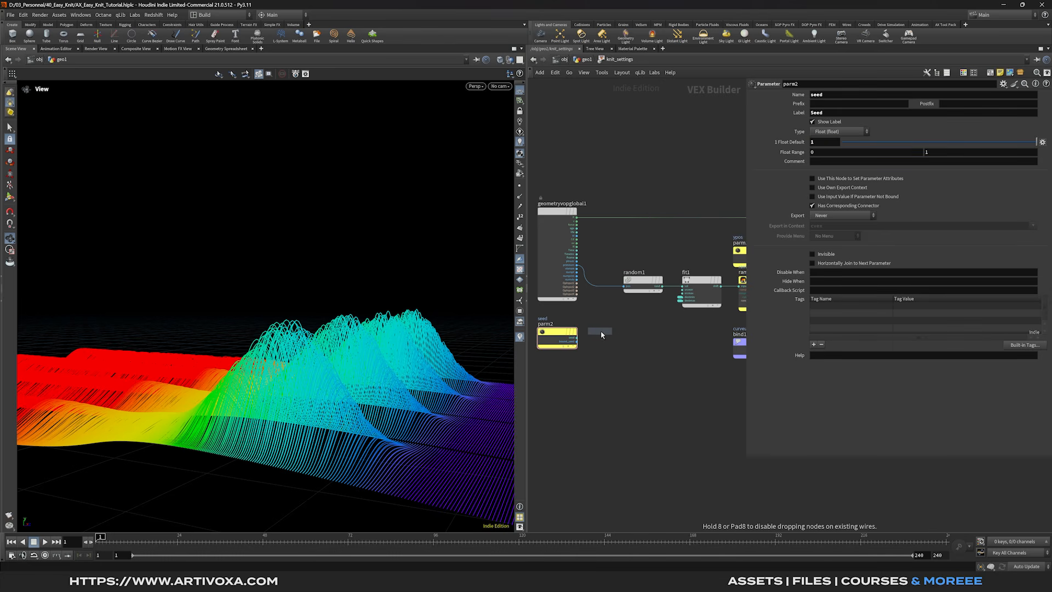
click(614, 324)
middle_drag(571, 225, 658, 234)
drag(648, 227, 596, 226)
drag(644, 343, 599, 344)
Multiply the primitive number by the seed in multiply4, feed the product into random1, and line up multiply4
scroll(615, 286, up, 1)
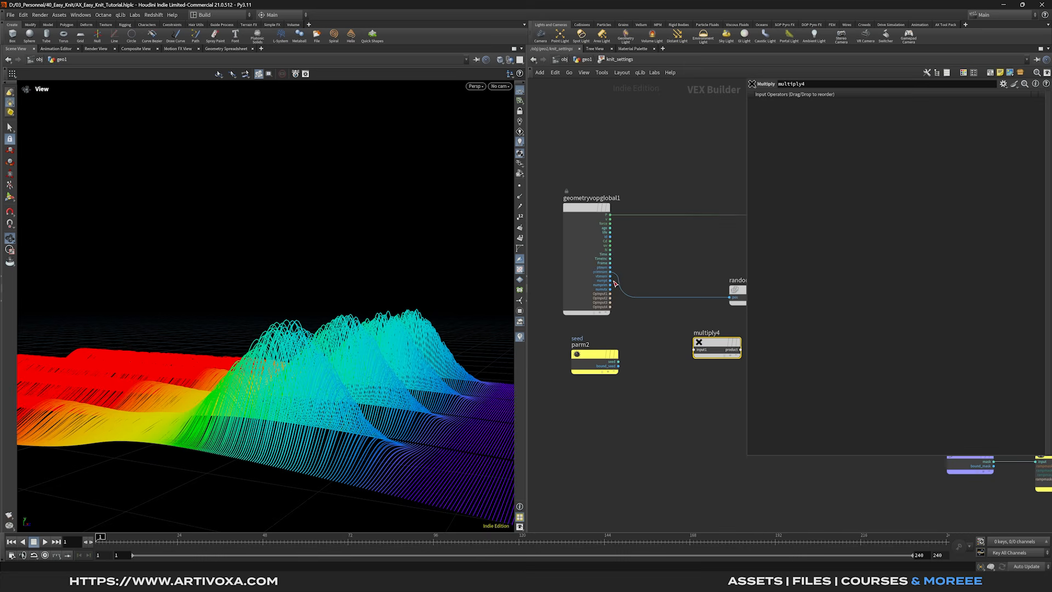
drag(612, 274, 695, 350)
drag(717, 342, 685, 324)
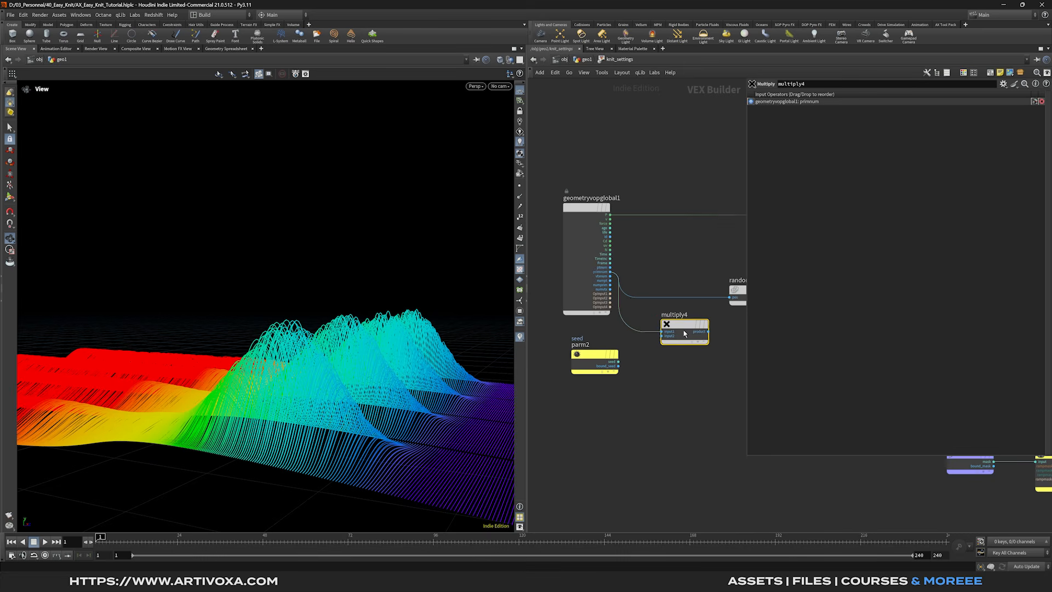
scroll(665, 360, up, 1)
drag(609, 361, 660, 332)
middle_drag(713, 331, 648, 358)
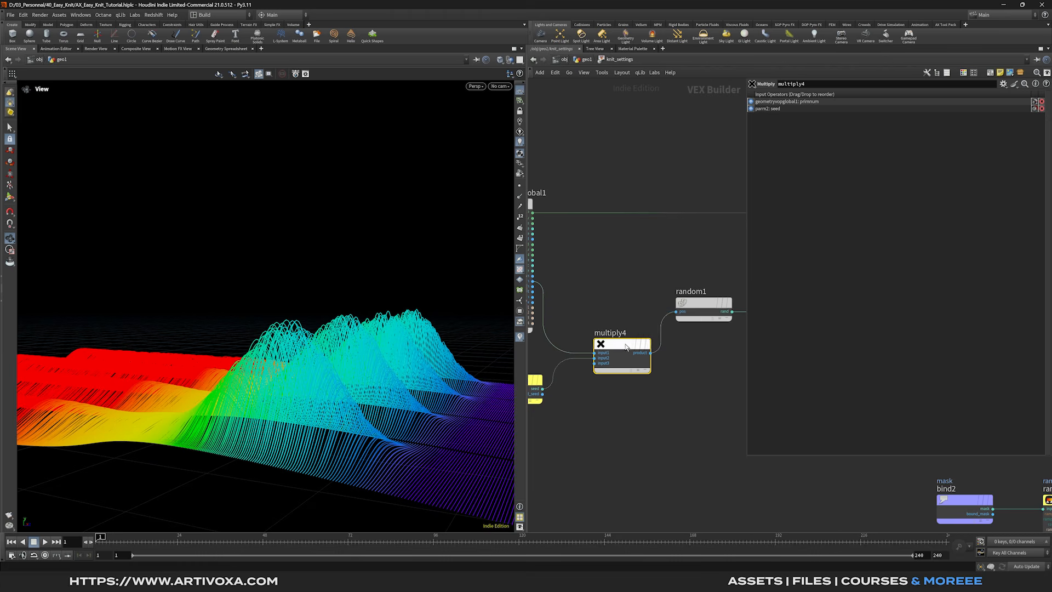
drag(625, 346, 625, 306)
middle_drag(530, 403, 575, 395)
Change the seed parameter's type to Integer, with a range maximum of 100 and a default of 10
click(574, 392)
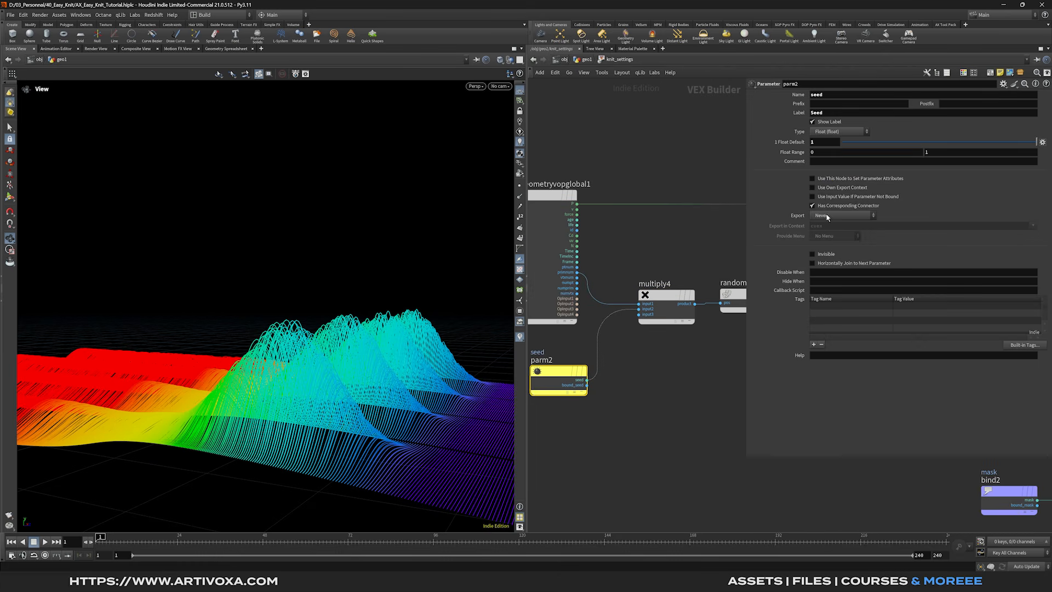
click(860, 131)
click(851, 150)
click(945, 152)
click(694, 172)
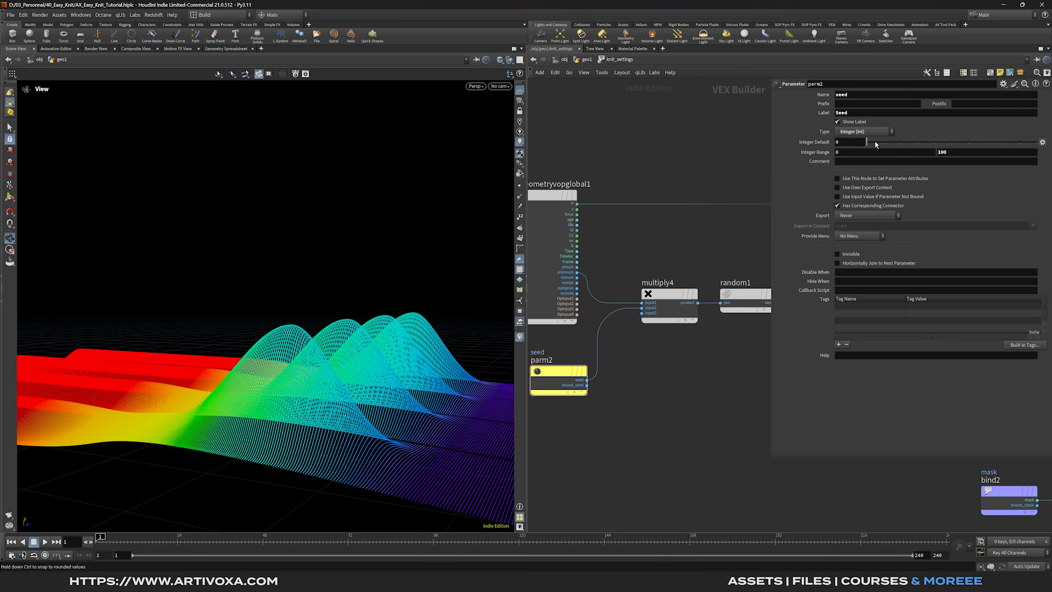
drag(875, 142, 934, 142)
text(10)
key(Return)
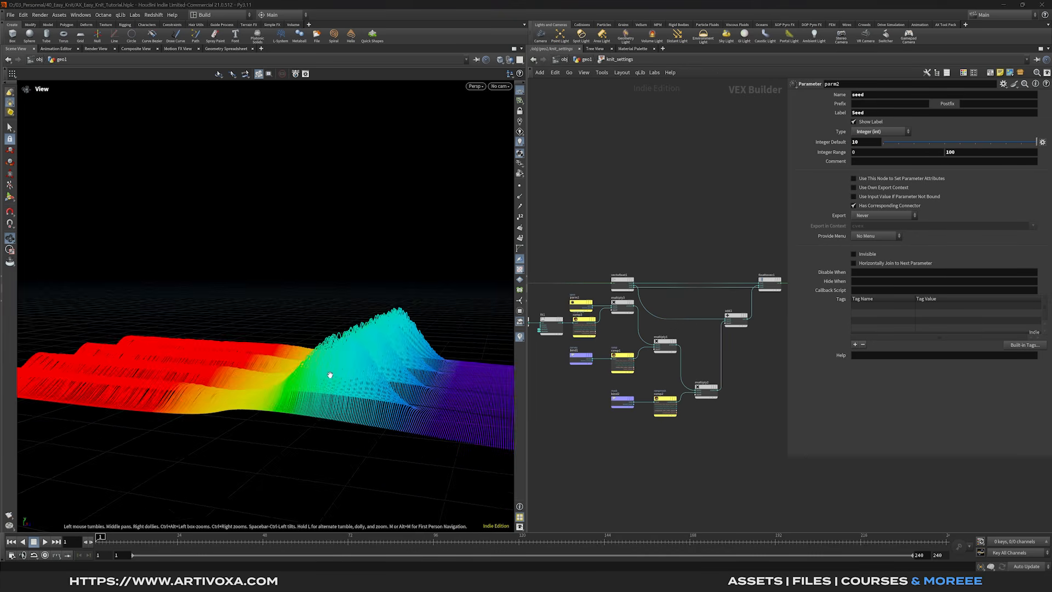
mouse_move(361, 373)
mouse_down()
mouse_move(271, 376)
mouse_move(383, 354)
mouse_move(351, 383)
mouse_move(335, 378)
mouse_move(355, 376)
mouse_up()
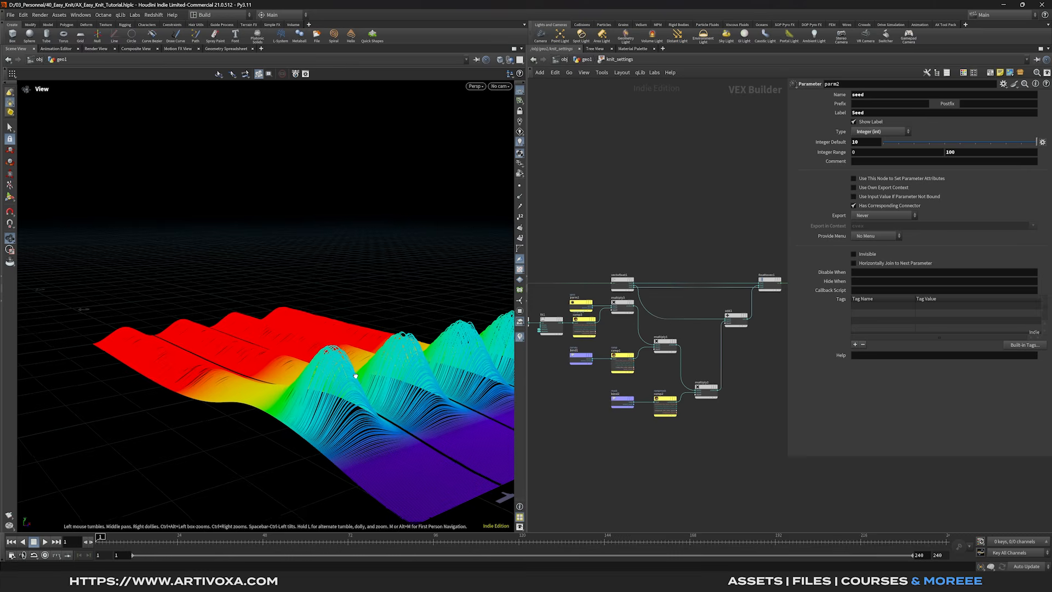
Back in the geometry network, switch knit_settings' first ramp to B-Spline interpolation and move its middle point to position 0.1
click(586, 59)
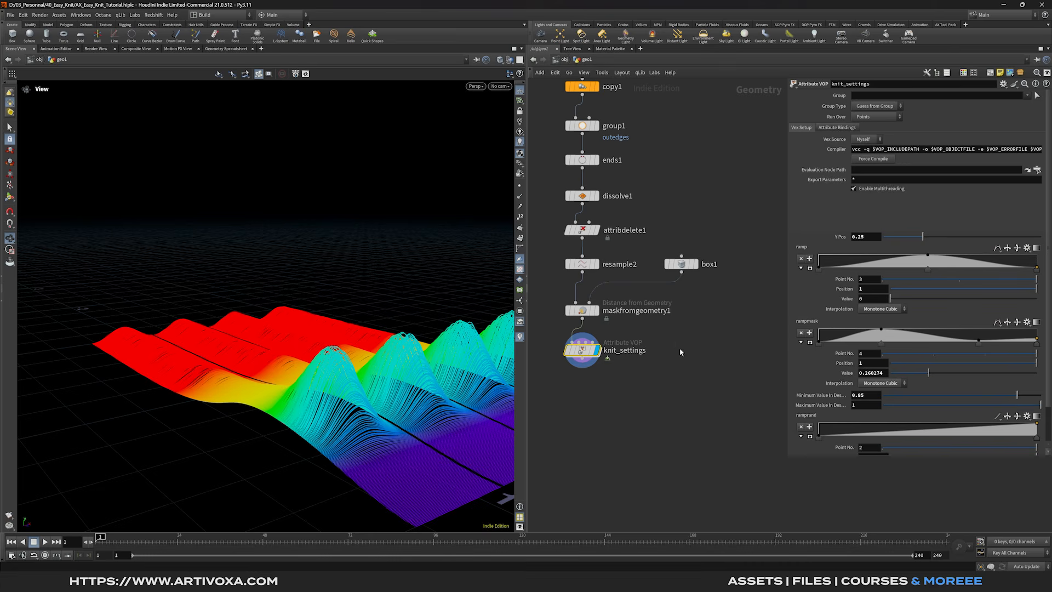
drag(791, 459, 721, 460)
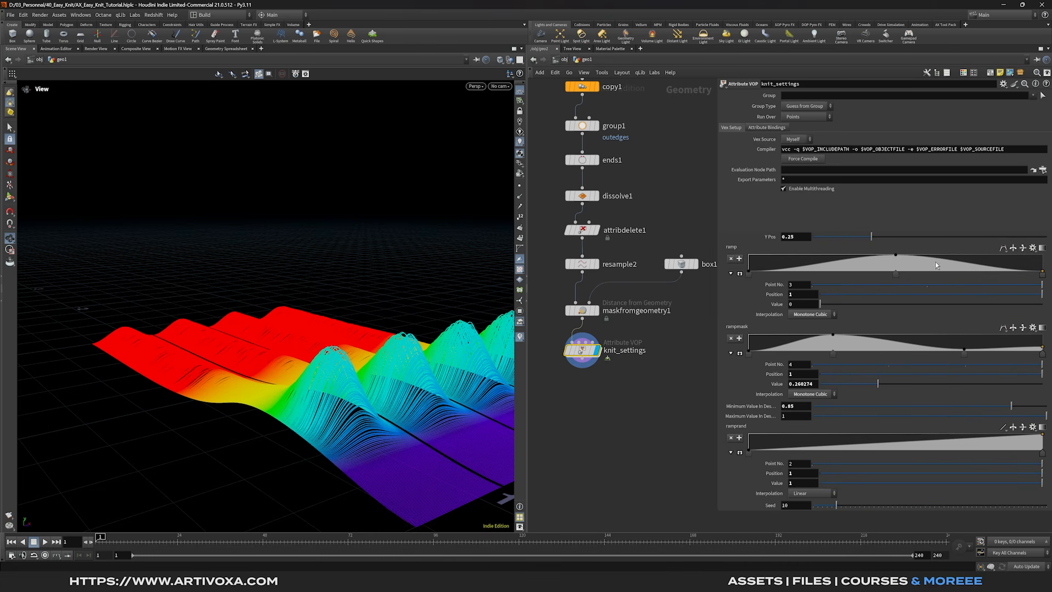
click(1003, 249)
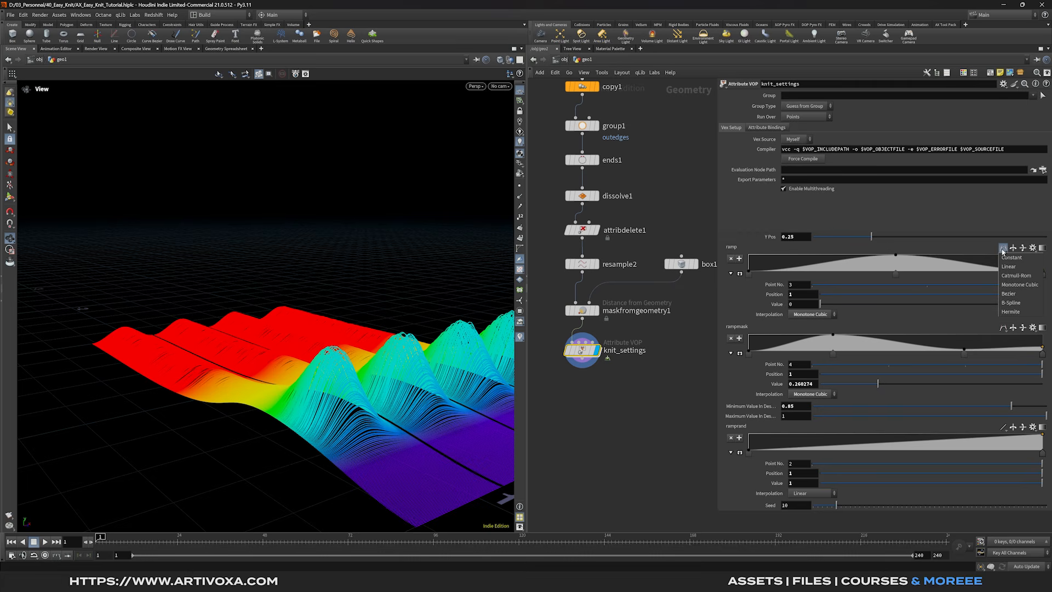
click(1012, 303)
click(896, 274)
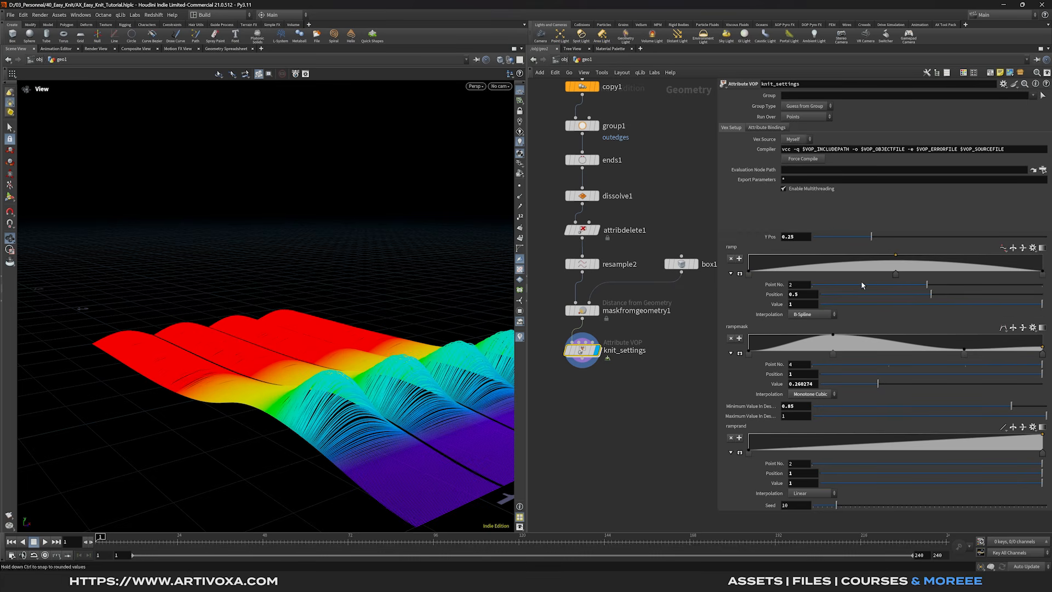
drag(896, 276, 765, 274)
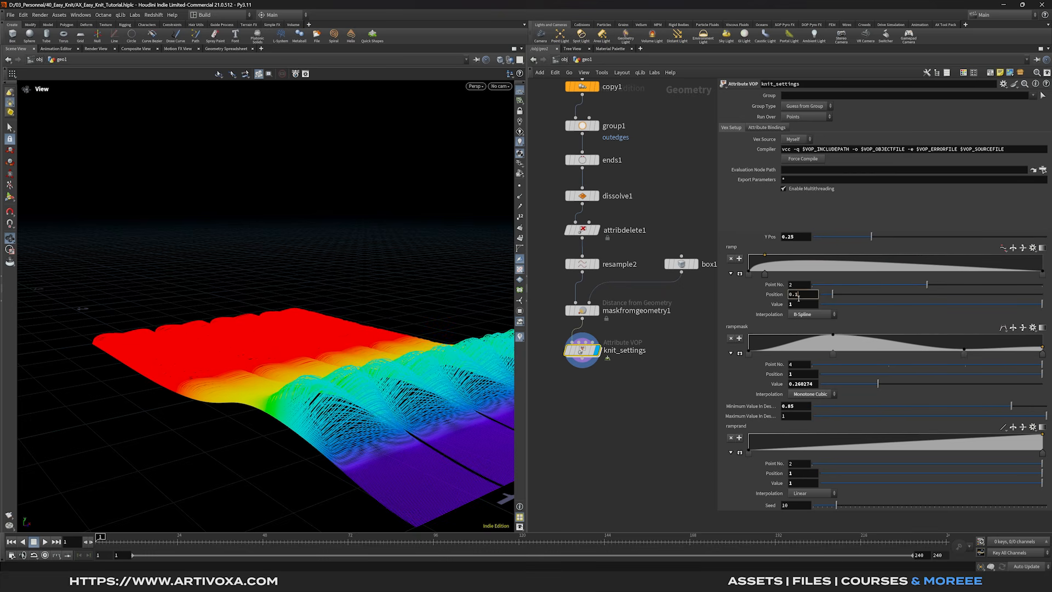
key(Return)
Add another point to the first ramp with value 1 at position 0.9
click(833, 268)
double_click(804, 305)
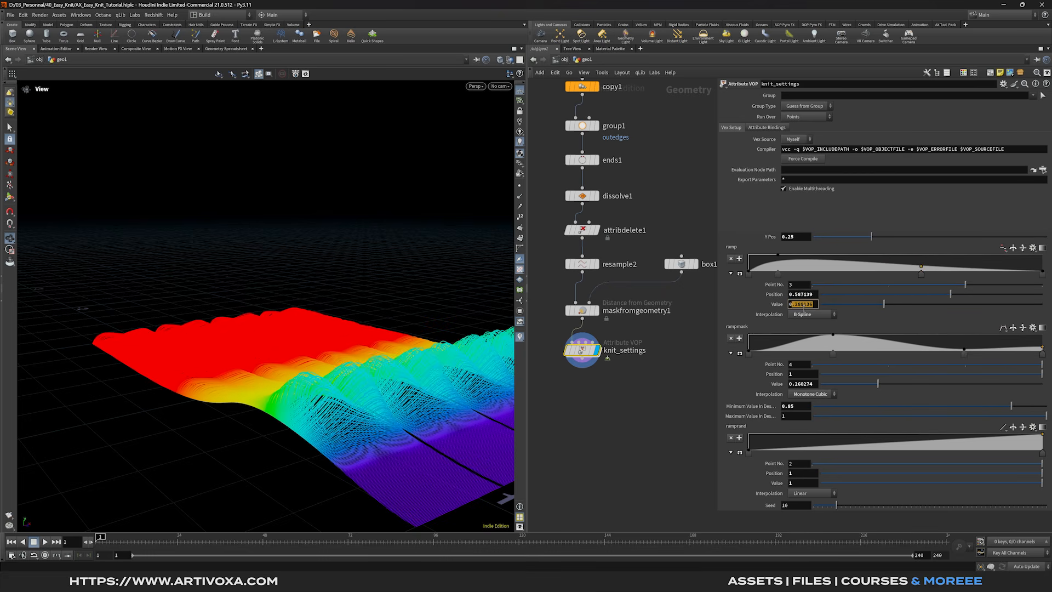
text(1)
double_click(812, 295)
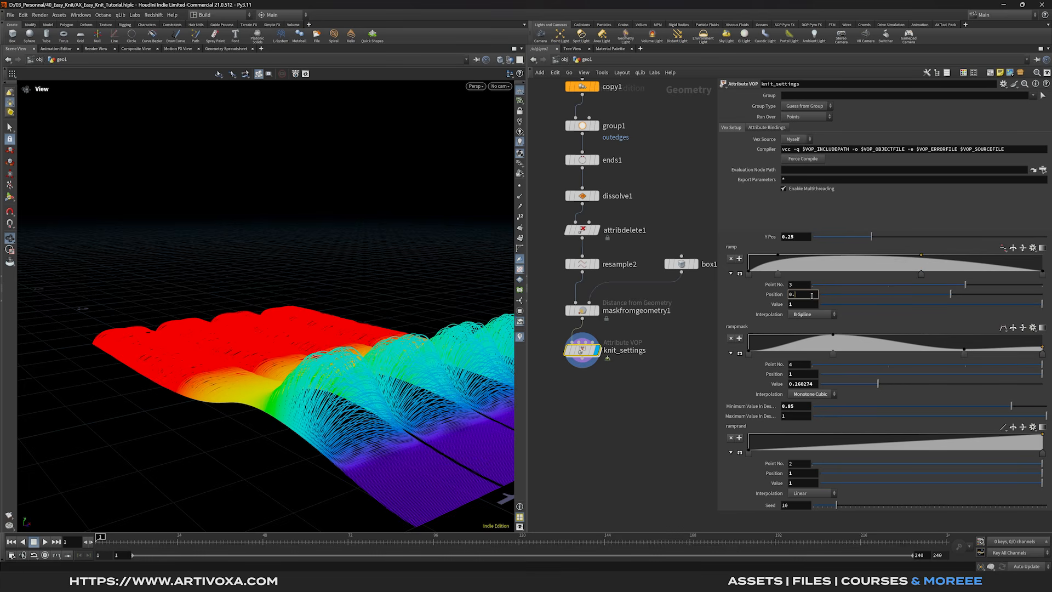
text(0.9)
key(Return)
drag(334, 382, 362, 378)
Try moving ramp point 2 closer to the start, then put it back at position 0.1
mouse_move(778, 274)
mouse_down()
mouse_move(800, 274)
mouse_move(766, 274)
mouse_up()
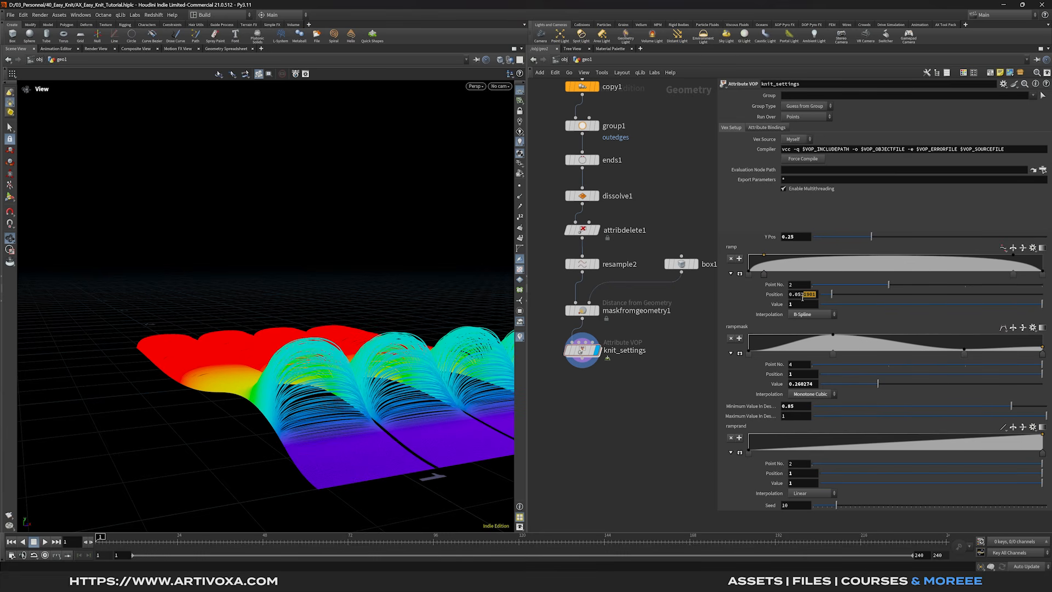
text(1)
key(Return)
drag(298, 369, 285, 388)
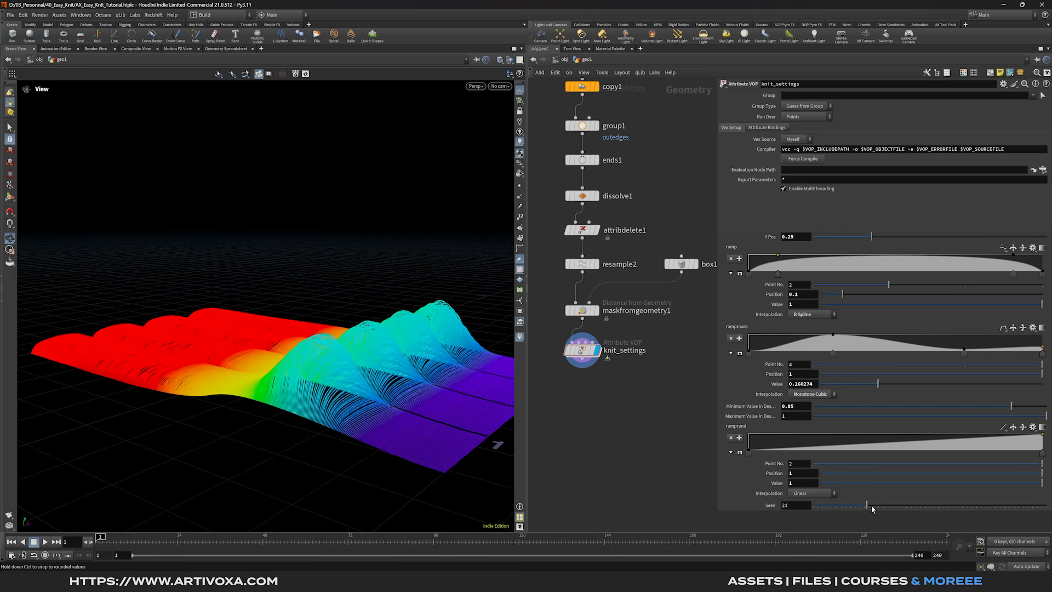
Try different seeds on knit_settings, set Seed to 16, and save the scene
drag(880, 507, 851, 506)
drag(402, 364, 360, 356)
key(ctrl+s)
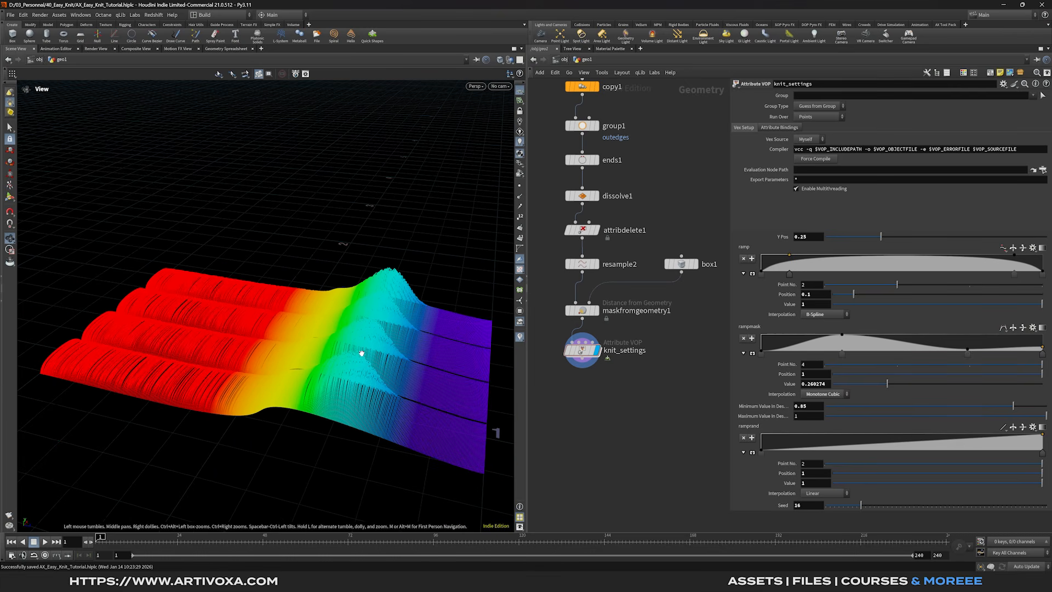
Add an Attribute VOP after knit_settings, wire knit_settings into it, and rename it noise_settings
middle_drag(594, 377, 609, 364)
key(Tab)
text(polyfr)
key(Return)
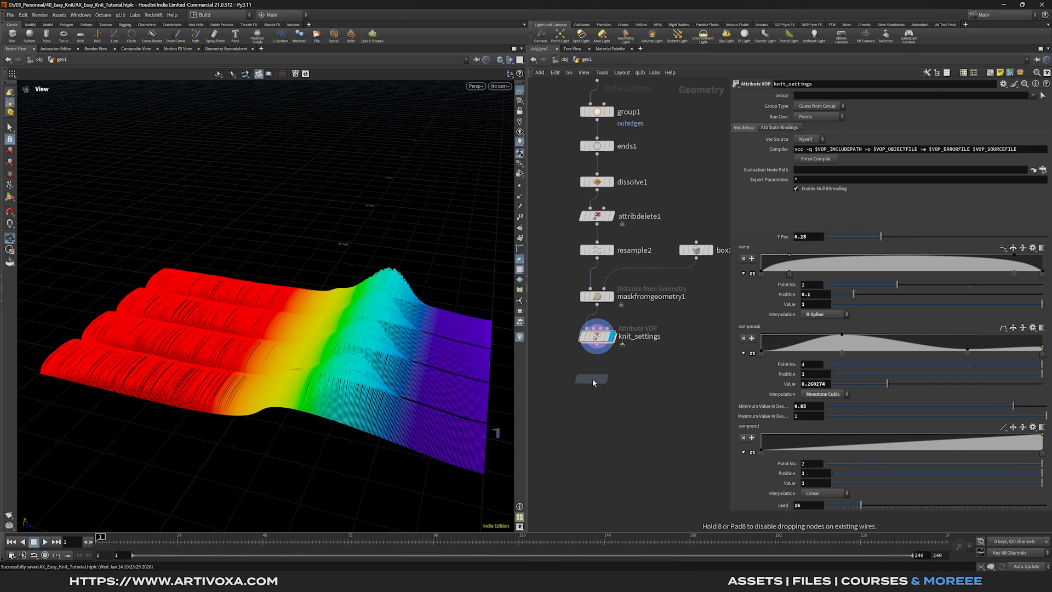
click(593, 379)
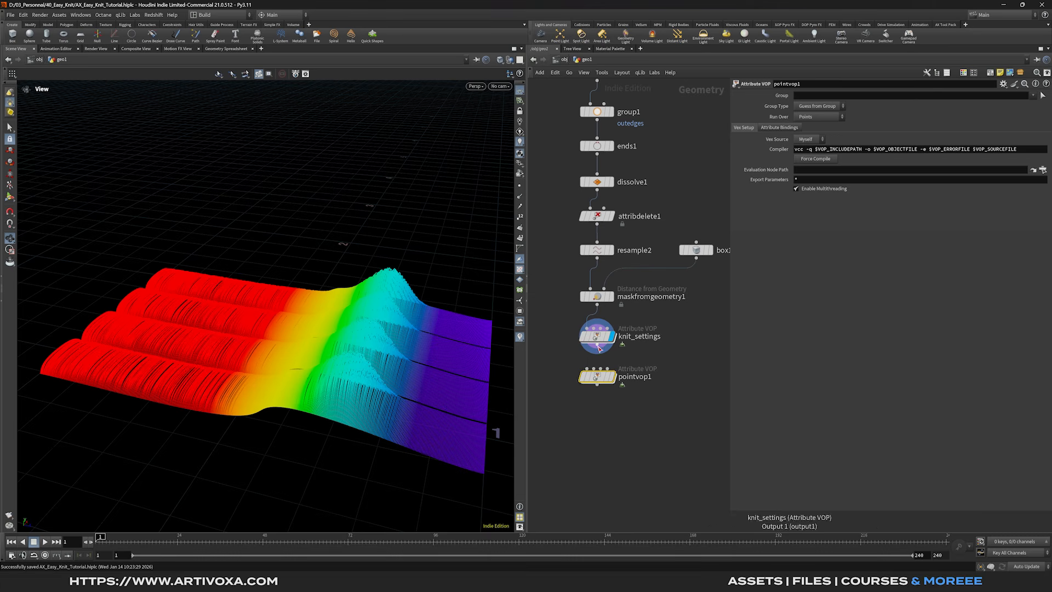
double_click(631, 378)
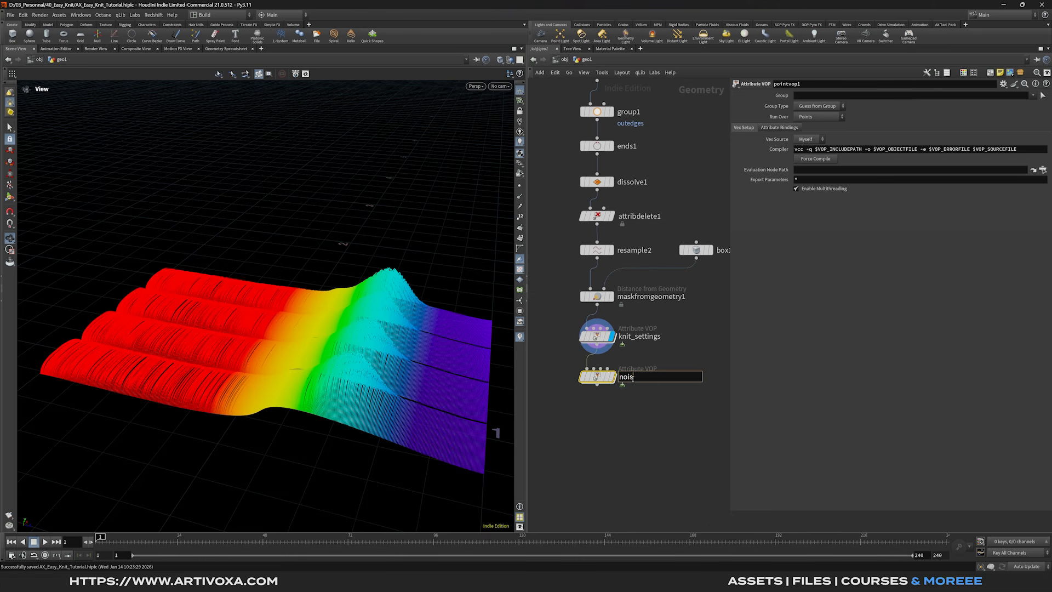
key(Return)
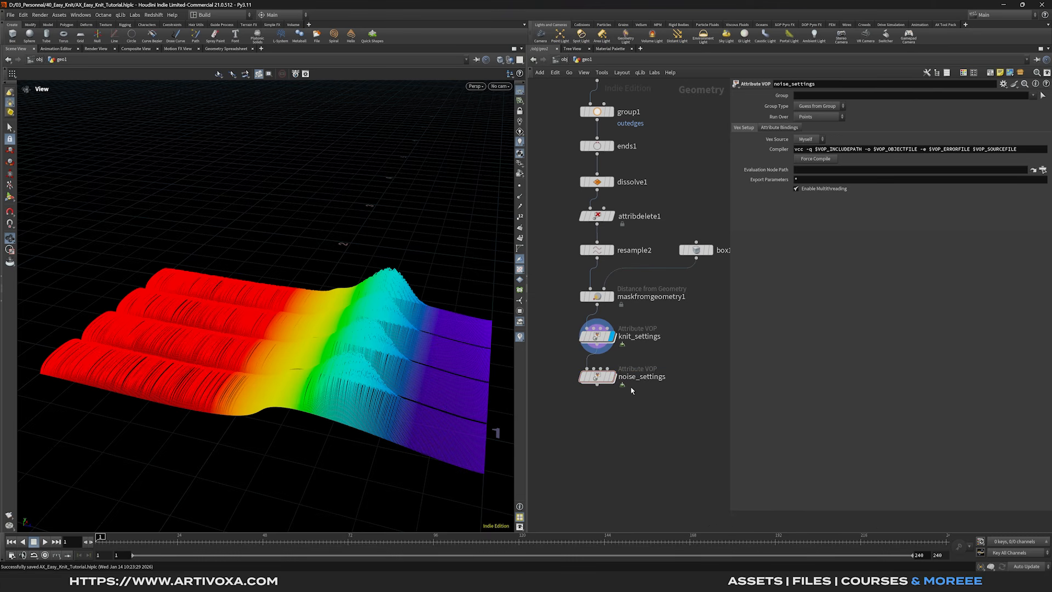
Inside the noise_settings VOP, add an Add node and connect the global P output to its first input
double_click(598, 377)
drag(731, 330, 860, 330)
drag(710, 188, 835, 248)
key(Tab)
text(add)
key(Return)
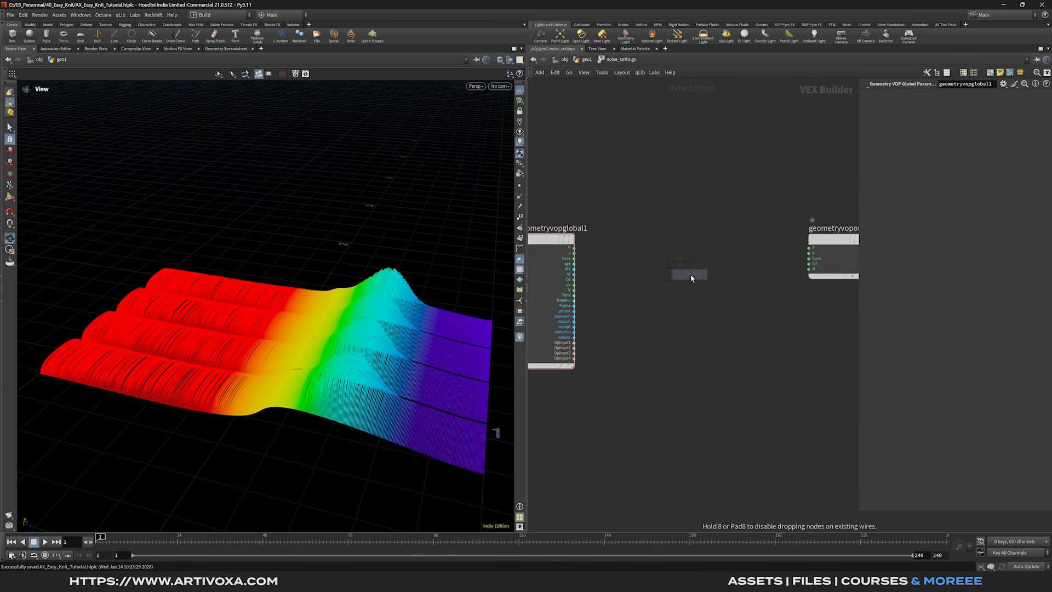
click(690, 277)
drag(574, 248, 705, 242)
Add a Turbulent Noise node fed by P, connect its noise to add1, and wire the sum into the output's P
key(Tab)
text(turb)
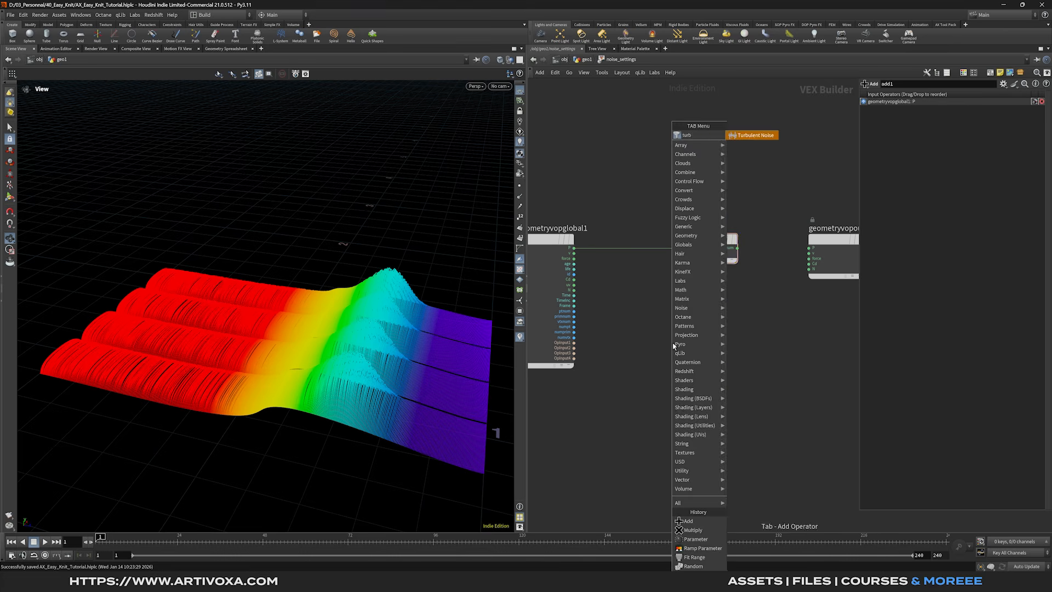
key(Return)
click(639, 332)
drag(571, 251, 648, 356)
drag(671, 342, 809, 242)
Set turbnoise1 to the 3D Noise signature with Zero Centered Perlin Noise as its noise type
click(820, 241)
click(930, 96)
click(938, 106)
click(946, 106)
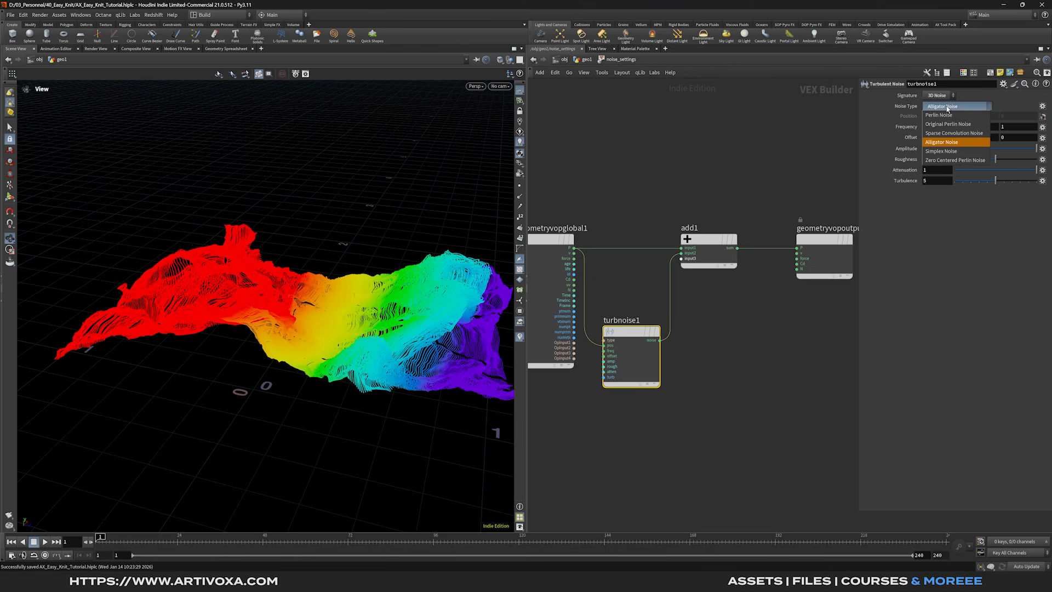
click(952, 160)
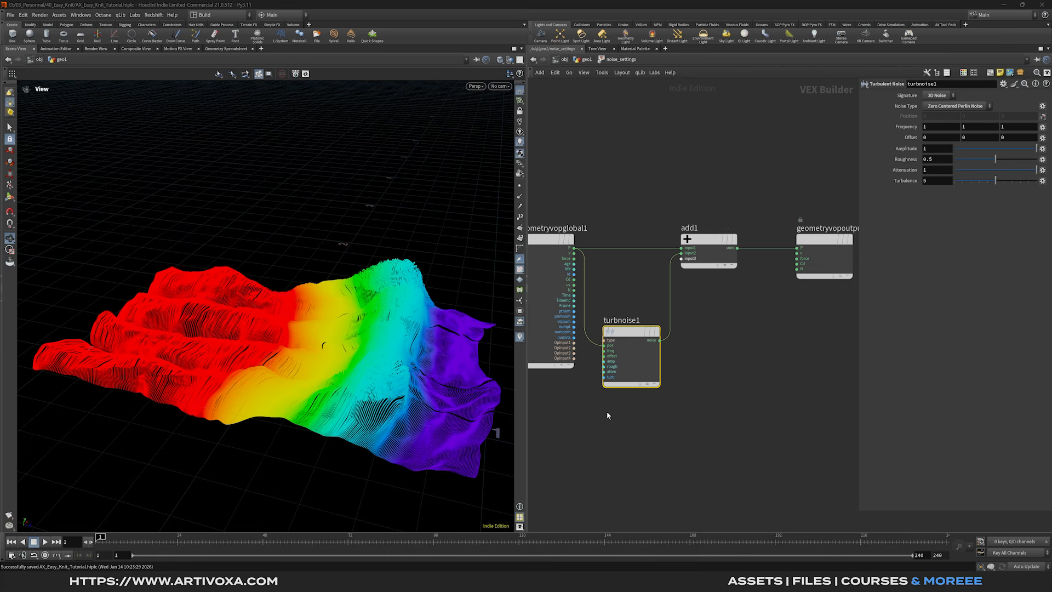
Add a Random node driven by the global primnum output and place it beside turbnoise1
middle_drag(573, 401, 624, 406)
drag(590, 267, 501, 268)
middle_drag(585, 385, 645, 380)
scroll(669, 360, up, 2)
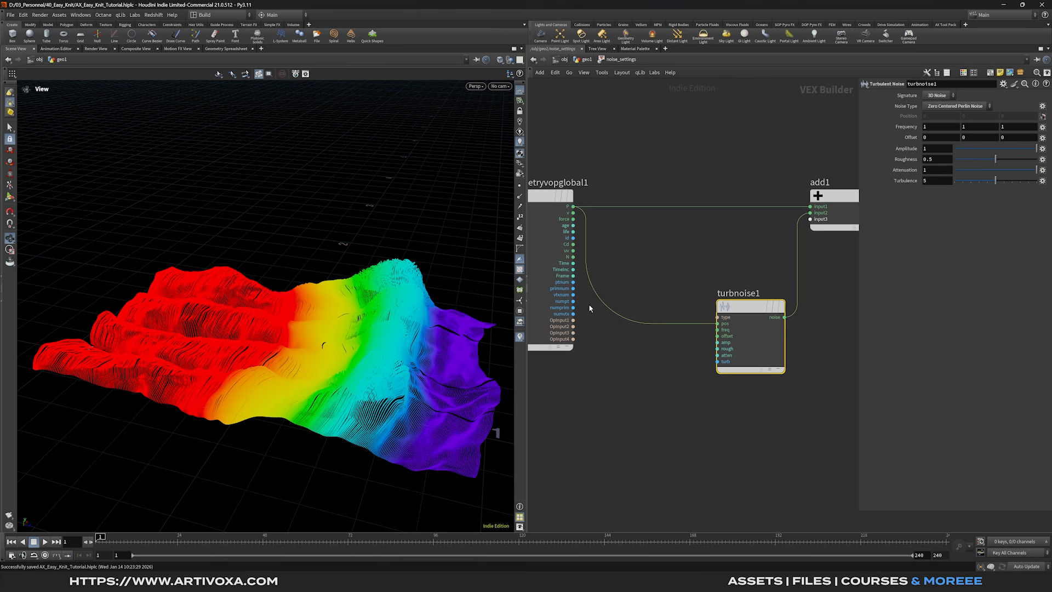
click(573, 288)
key(Tab)
text(random)
key(Return)
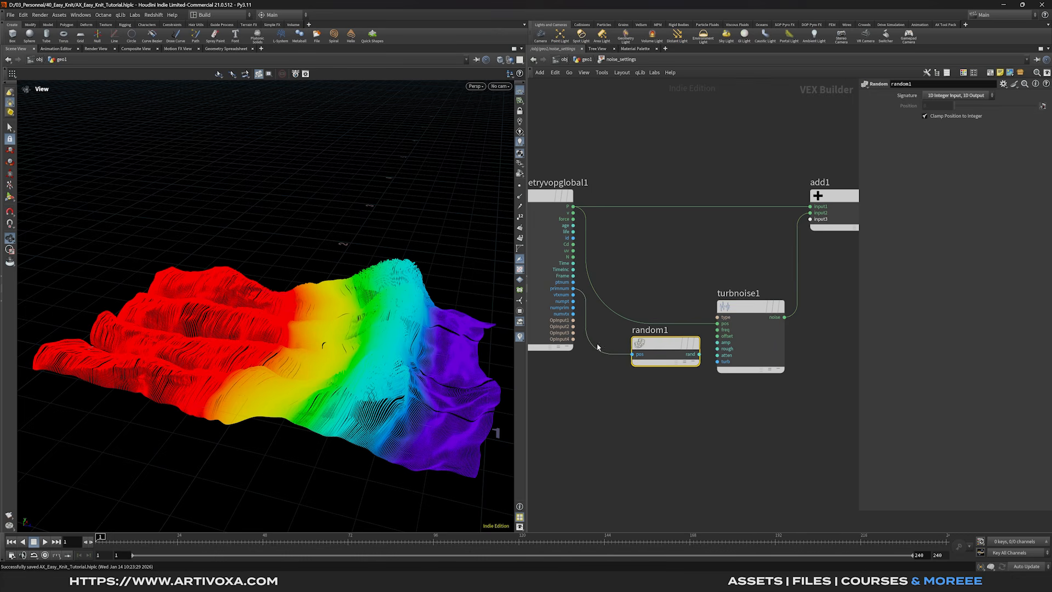
click(616, 351)
drag(616, 351, 613, 356)
Make room before turbnoise1 and add a Fit Range node fed by random1's output
scroll(708, 415, down, 1)
middle_drag(708, 415, 772, 419)
drag(627, 239, 543, 239)
drag(728, 381, 646, 385)
click(652, 381)
key(Tab)
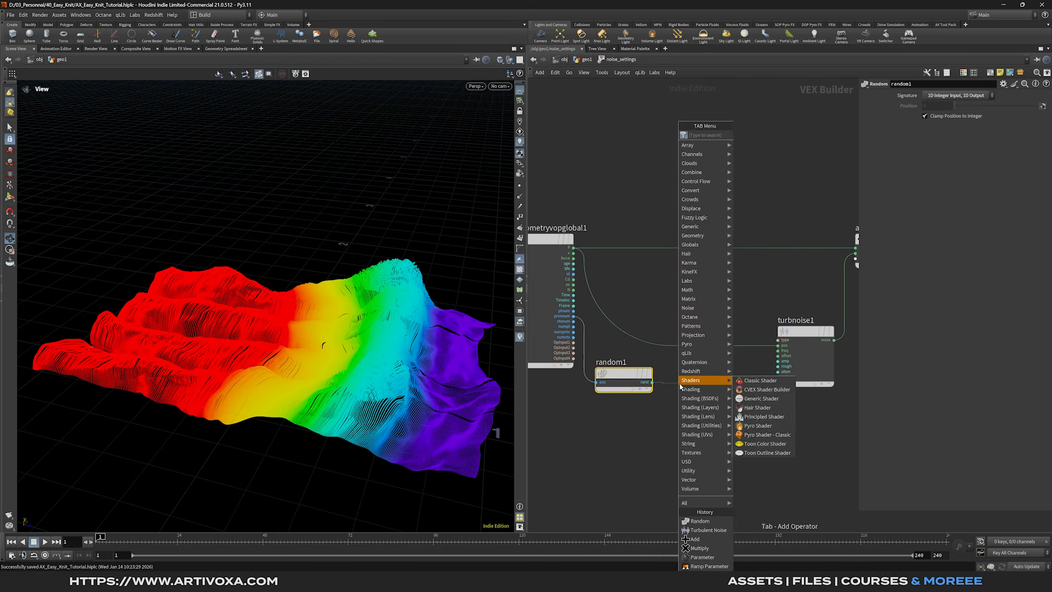
text(fit)
key(Return)
click(697, 380)
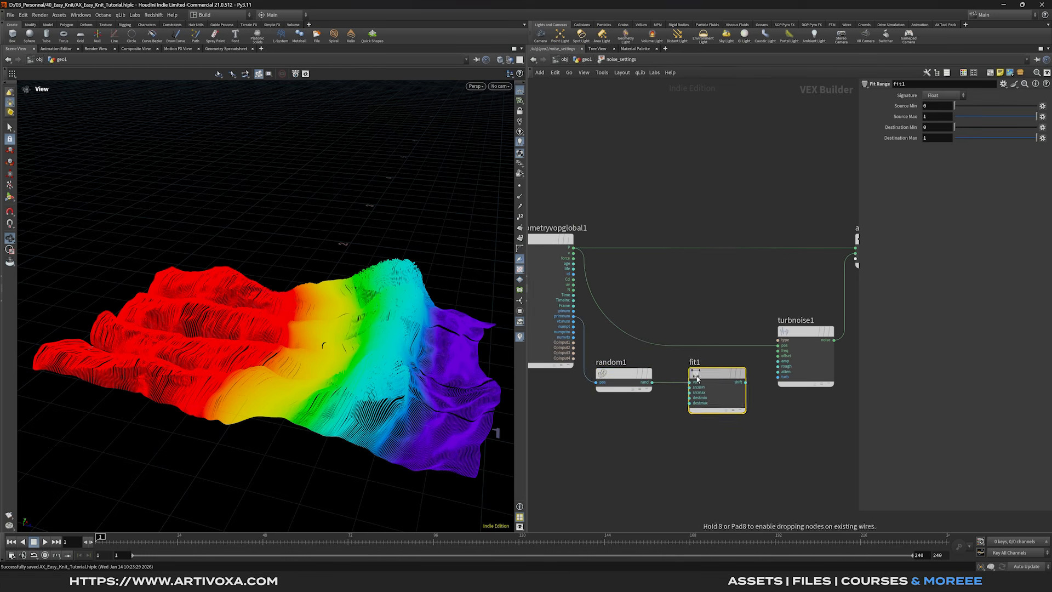
Promote the Destination Min and Destination Max of fit1 to parameters
middle_drag(751, 397, 702, 402)
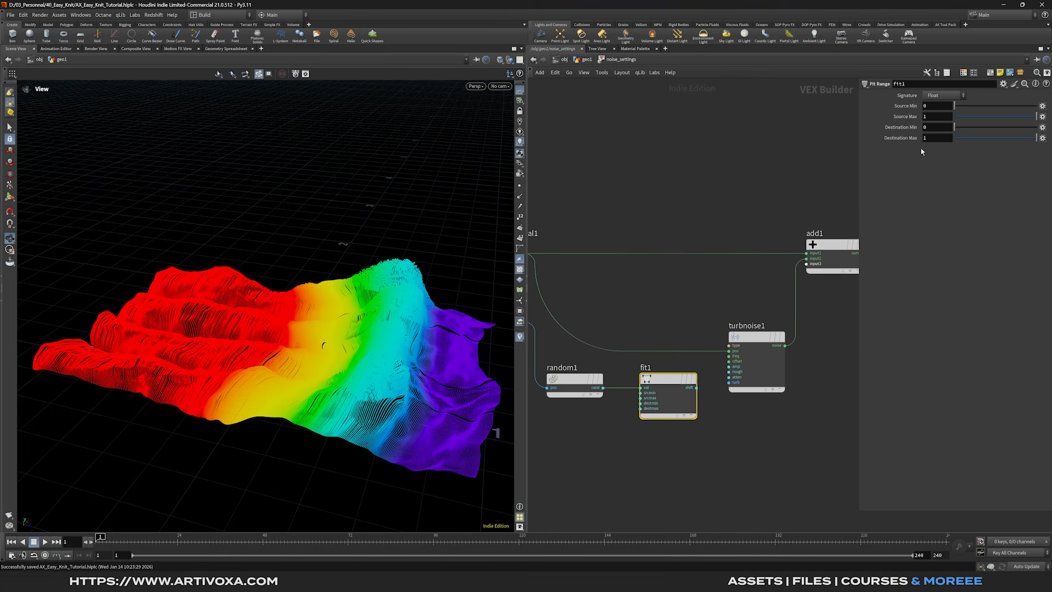
click(1043, 127)
click(1031, 132)
click(1043, 138)
click(1017, 141)
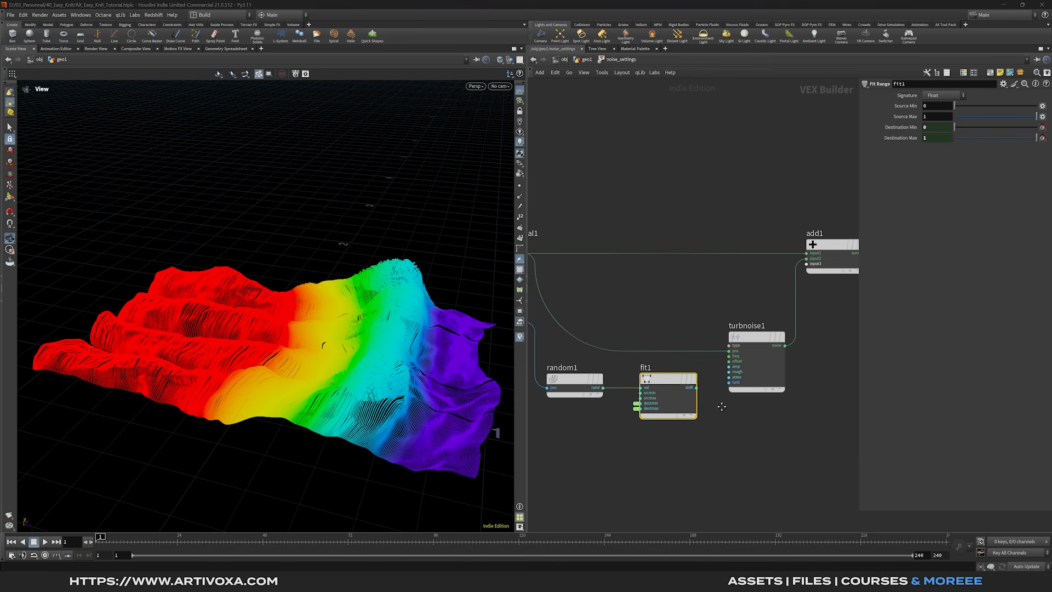
Connect the fit1 output to turbnoise1's offset input and inspect the curves in the viewport
scroll(729, 402, up, 2)
drag(664, 395, 701, 363)
drag(387, 331, 341, 322)
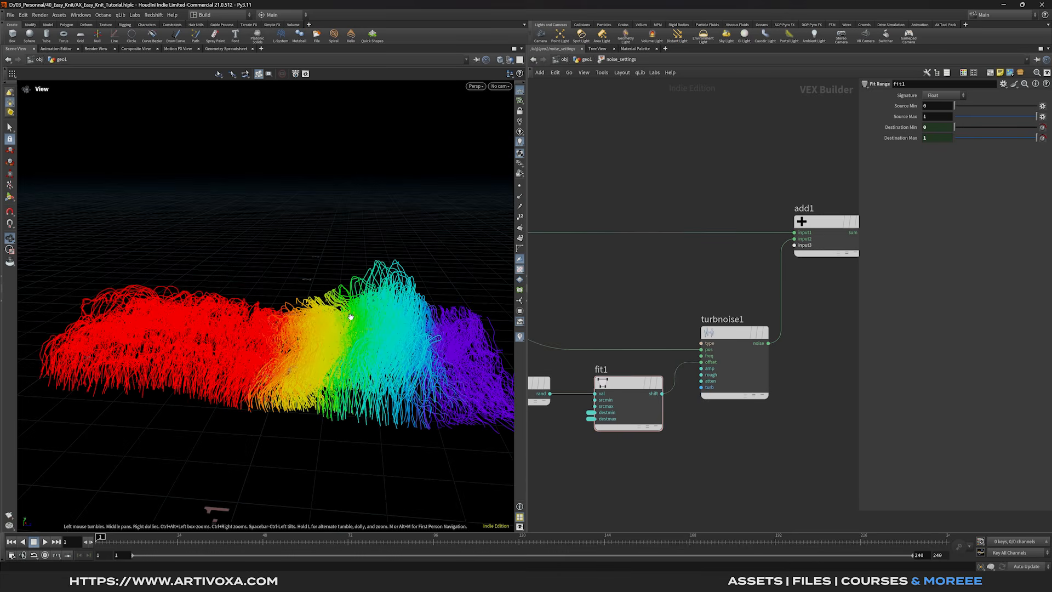
middle_drag(745, 296, 693, 291)
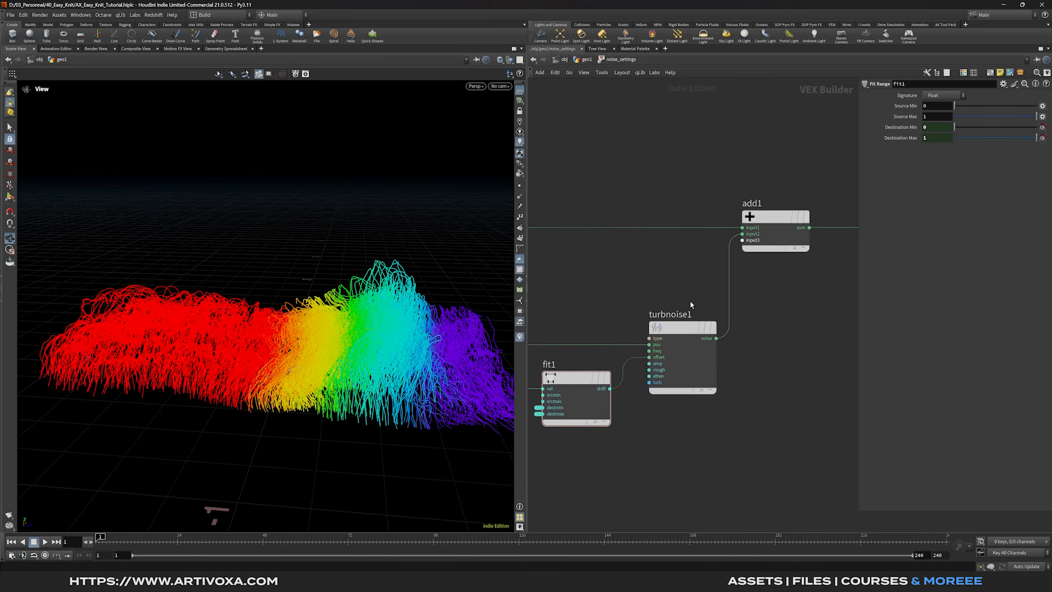
Create input parameters for all unconnected inputs of turbnoise1
mouse_move(680, 331)
click(680, 325)
right_click(680, 334)
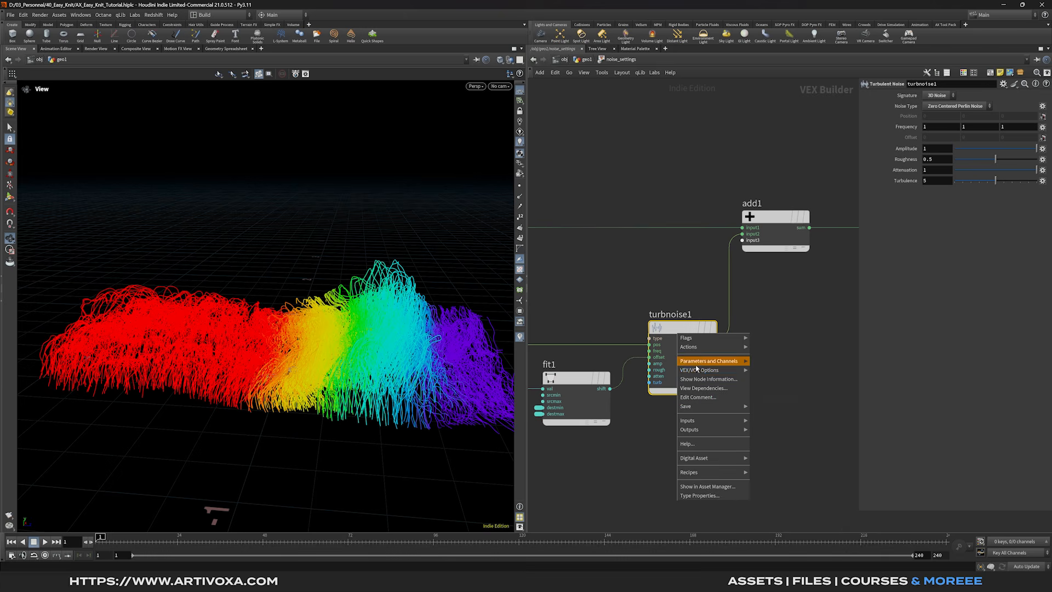
mouse_move(684, 372)
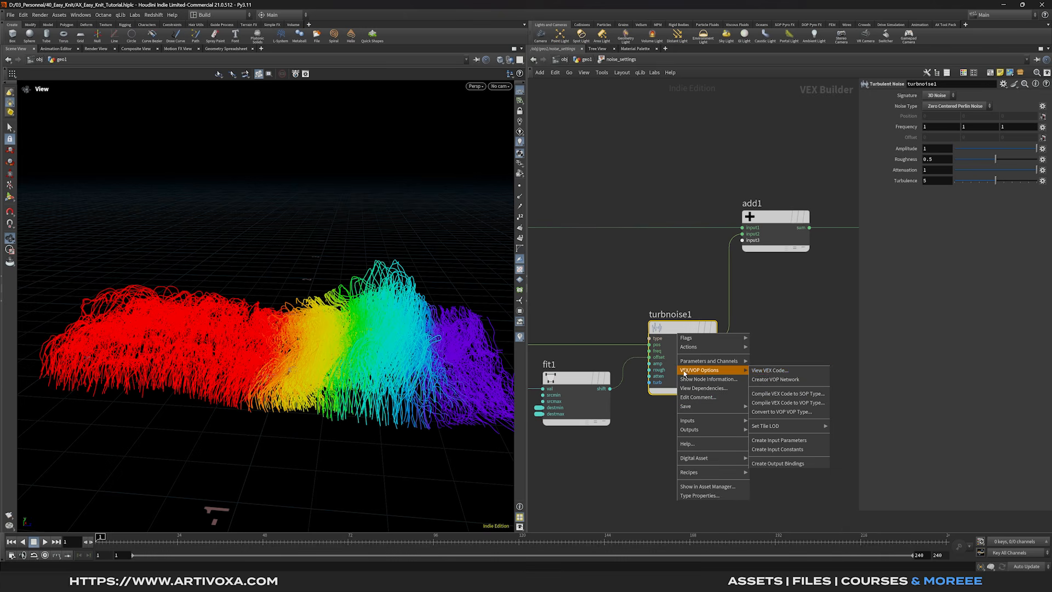
click(780, 441)
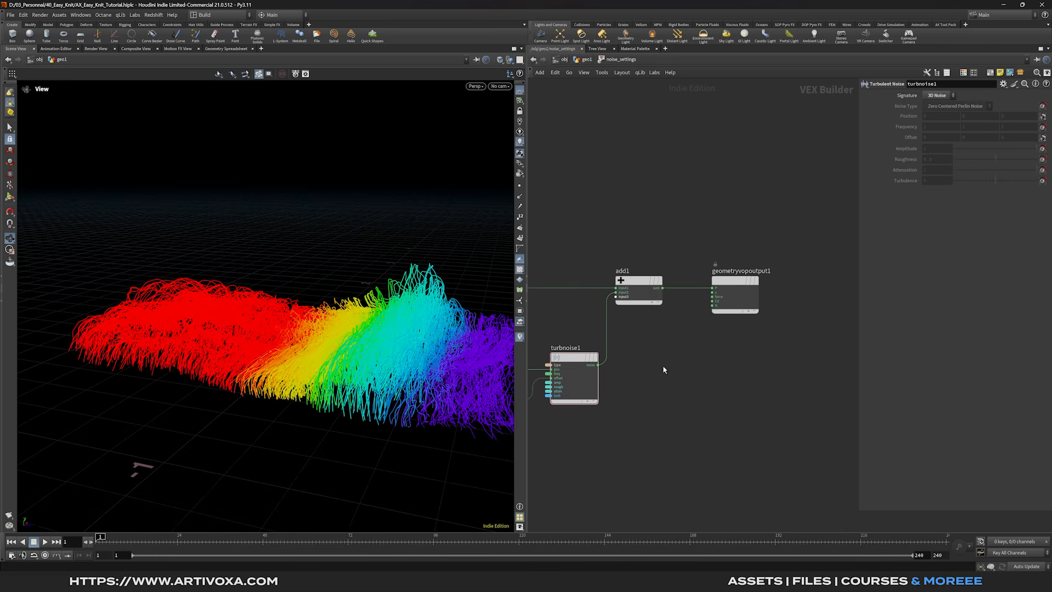
Move add1 and the output node farther along, then add a Bind node below fit1 and name its attribute bind
drag(772, 360, 612, 295)
scroll(666, 301, down, 3)
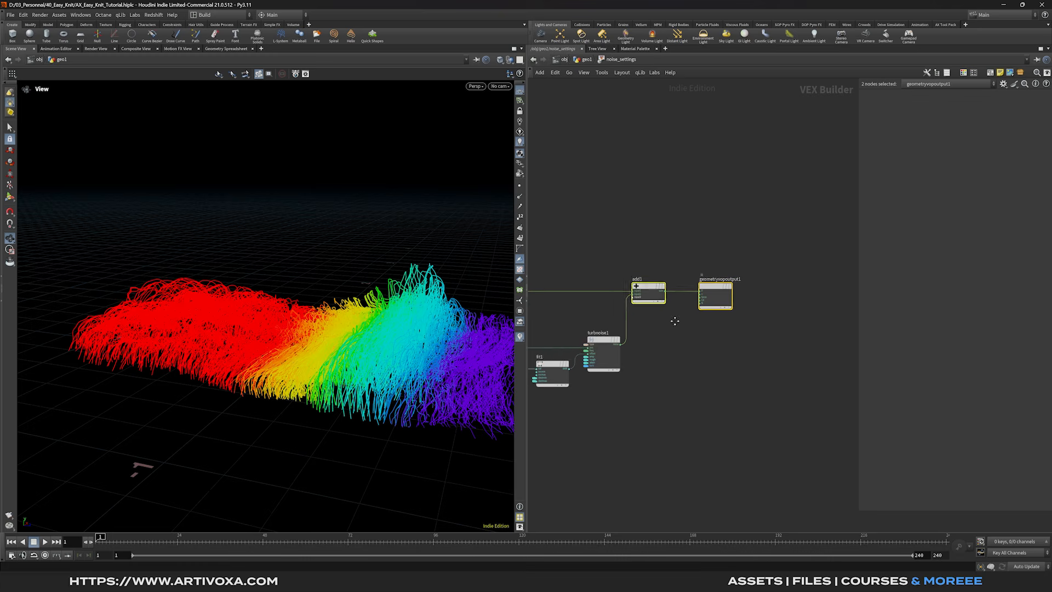
middle_drag(674, 321, 726, 337)
drag(702, 300, 731, 297)
middle_drag(635, 438, 651, 433)
key(Tab)
text(bind)
key(Return)
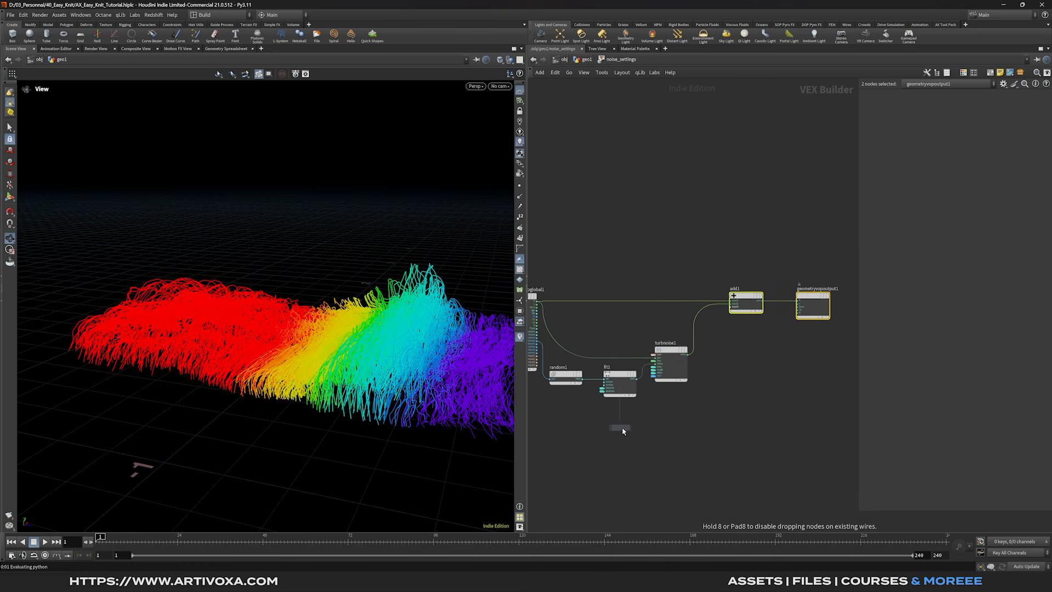
click(623, 428)
click(949, 96)
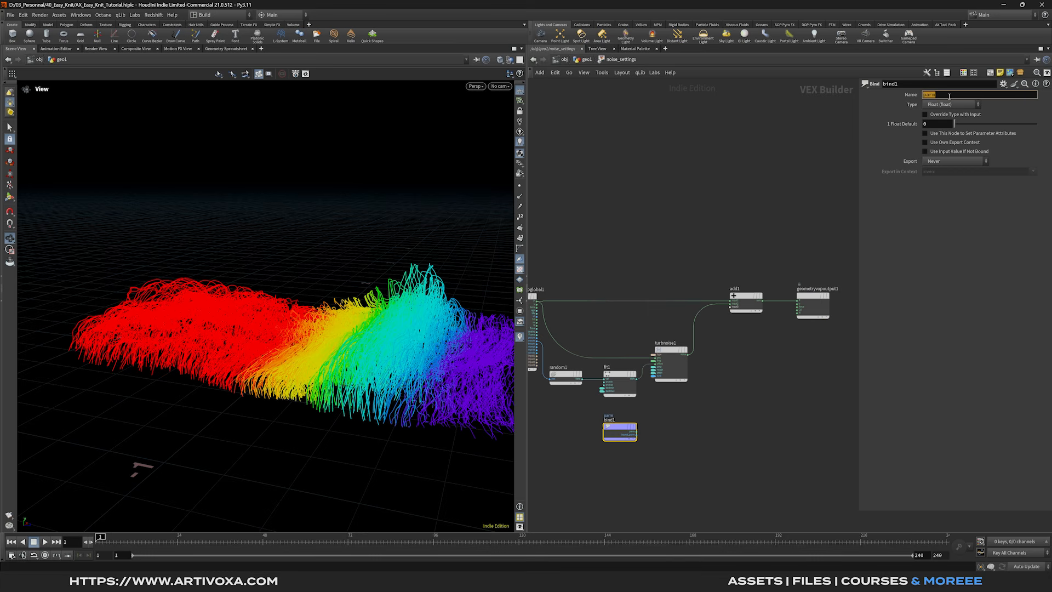
text(bind)
key(Return)
Add a Ramp Parameter fed by bind1 and set its type to Spline Ramp (float)
scroll(695, 420, up, 3)
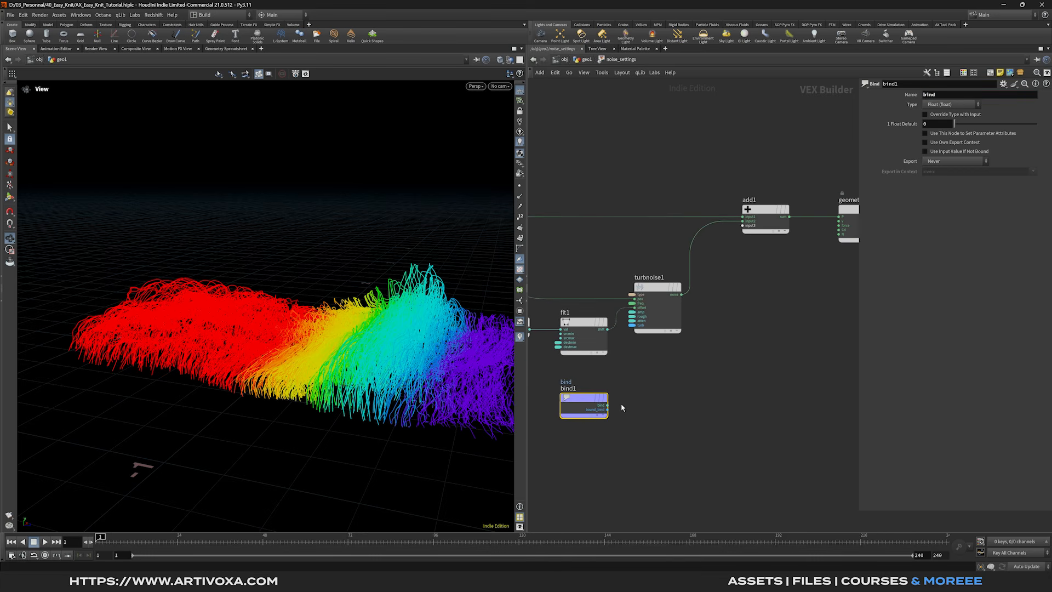
drag(608, 405, 651, 407)
text(ramp p)
key(Return)
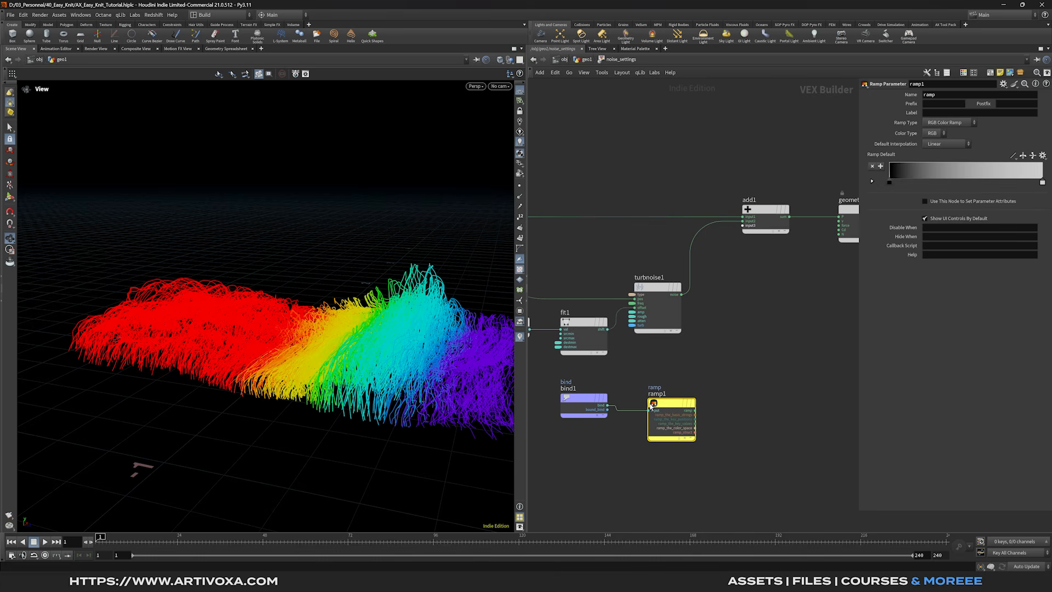
click(950, 123)
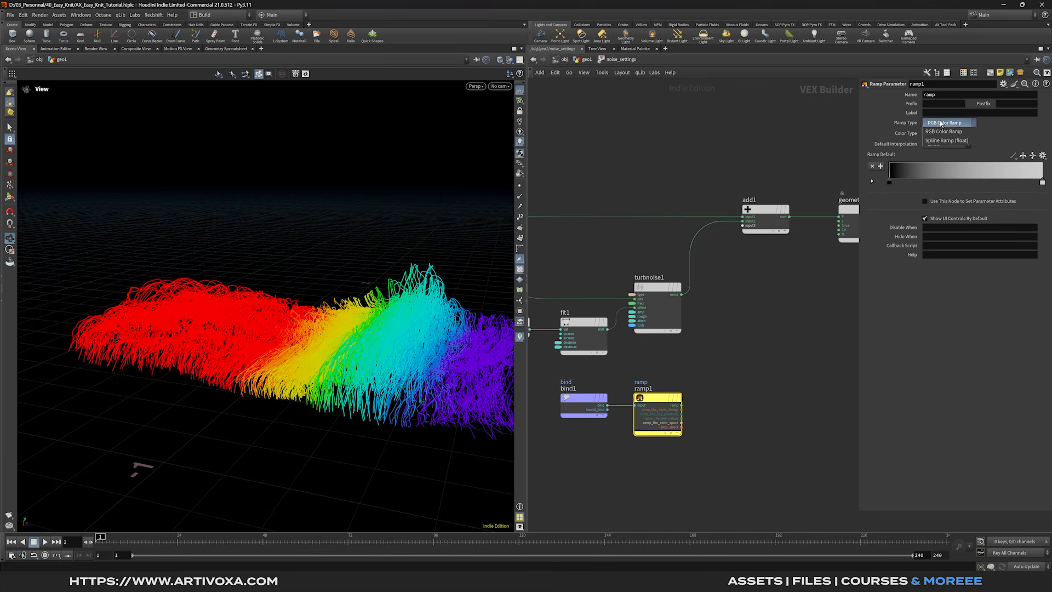
click(948, 140)
Add a Multiply node combining turbnoise1's noise with ramp1, and connect its product to add1 in place of the direct noise
middle_drag(651, 451, 627, 432)
key(Tab)
text(mul)
key(Return)
click(719, 308)
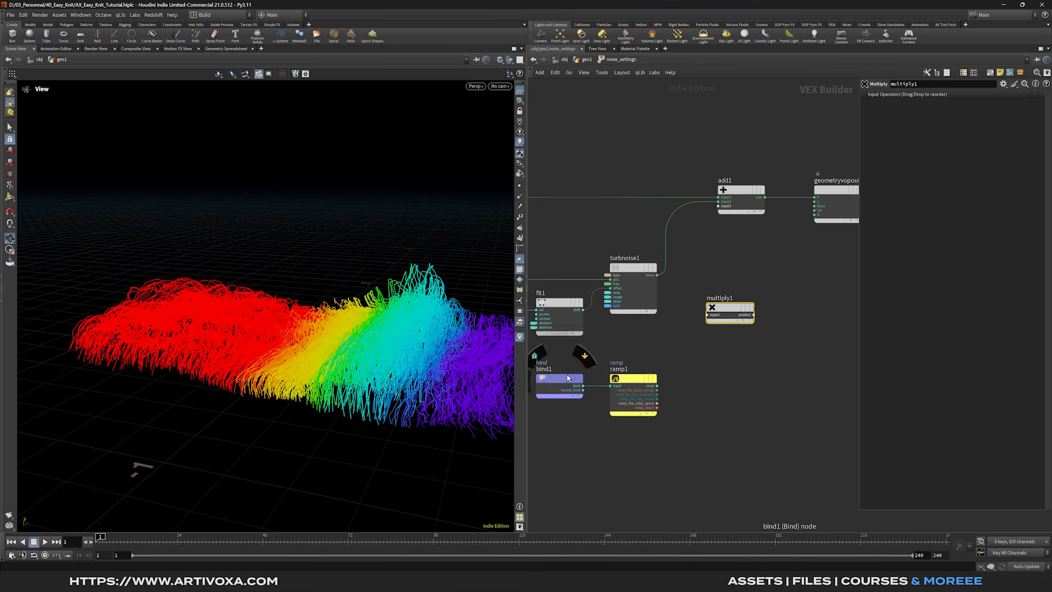
drag(689, 313, 709, 315)
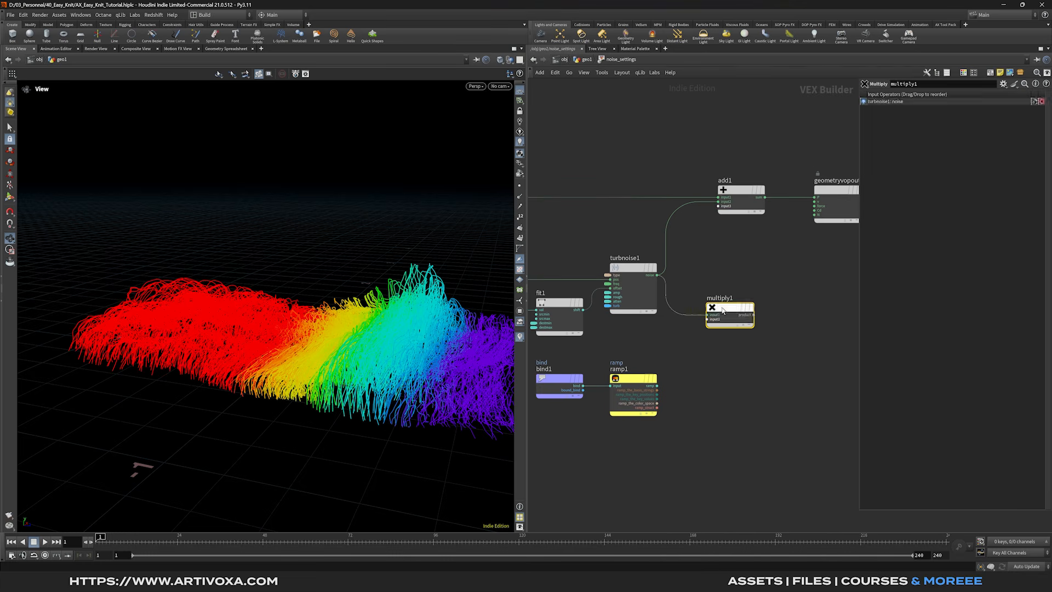
drag(658, 389, 718, 206)
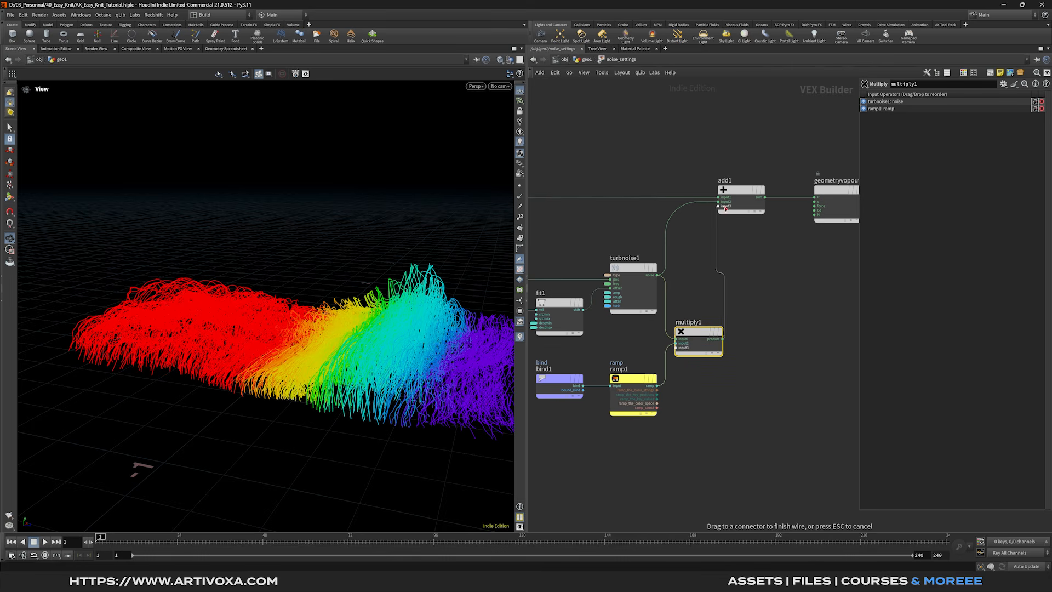
middle_drag(740, 260, 668, 281)
drag(667, 281, 788, 211)
Add a Parameter node below ramp1 and connect it to the next input of multiply1
middle_drag(573, 468, 675, 374)
scroll(675, 374, down, 1)
key(Tab)
text(param)
key(Return)
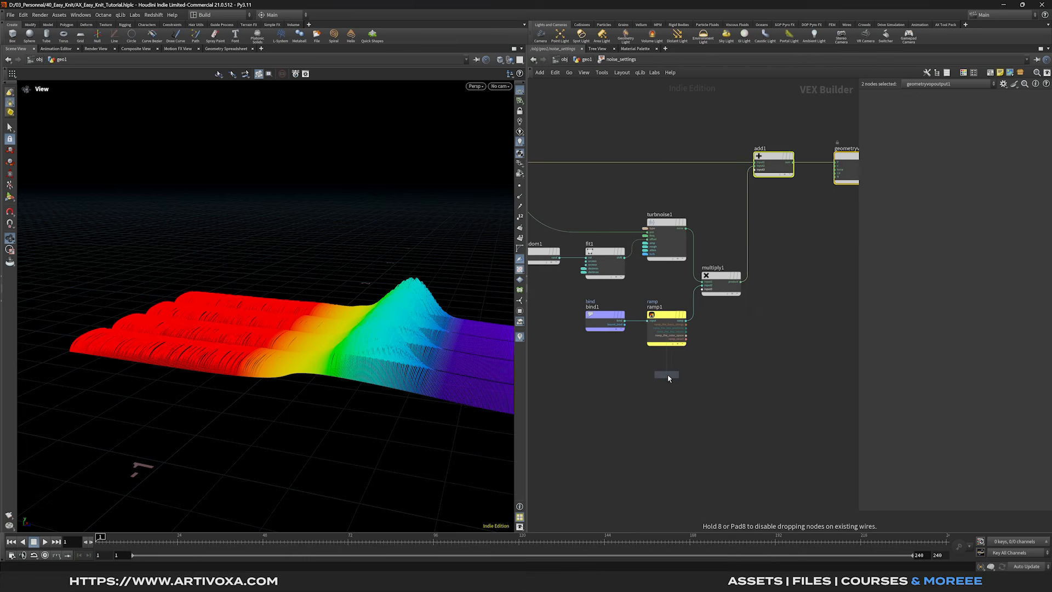
click(668, 374)
scroll(712, 360, up, 3)
drag(675, 390, 706, 262)
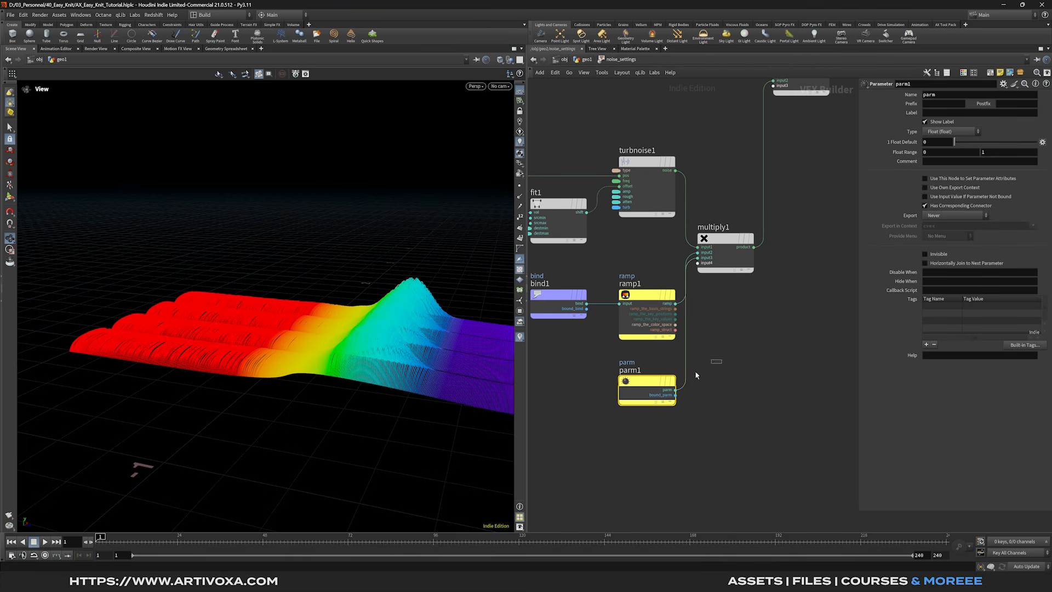
Name the new parameter noiseamp, label it Noise Amplitude, and set its float default to 1
double_click(952, 96)
text(noiseamp)
click(951, 112)
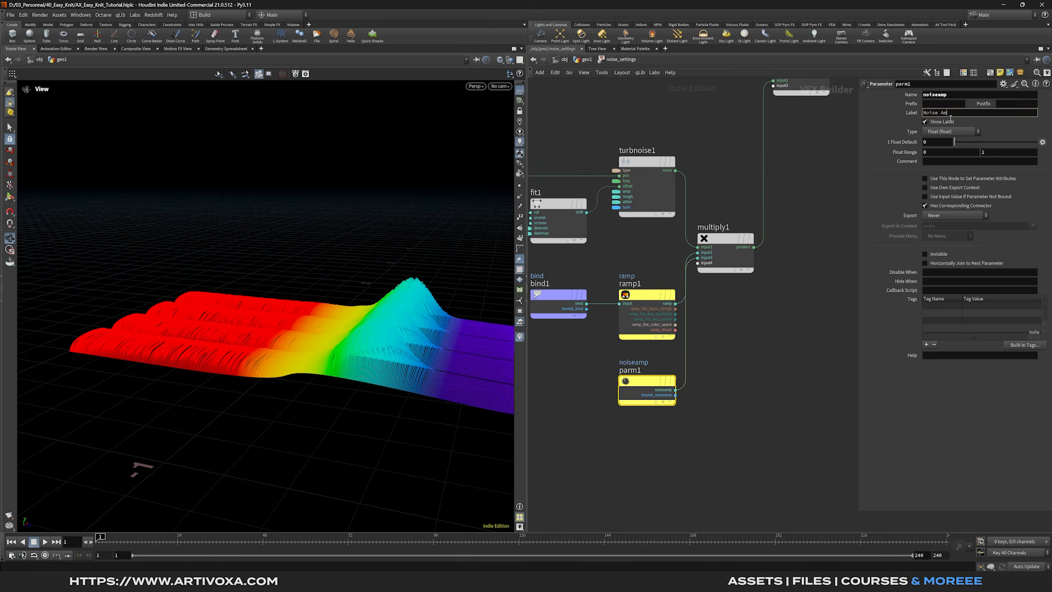
click(931, 141)
text(1)
key(Return)
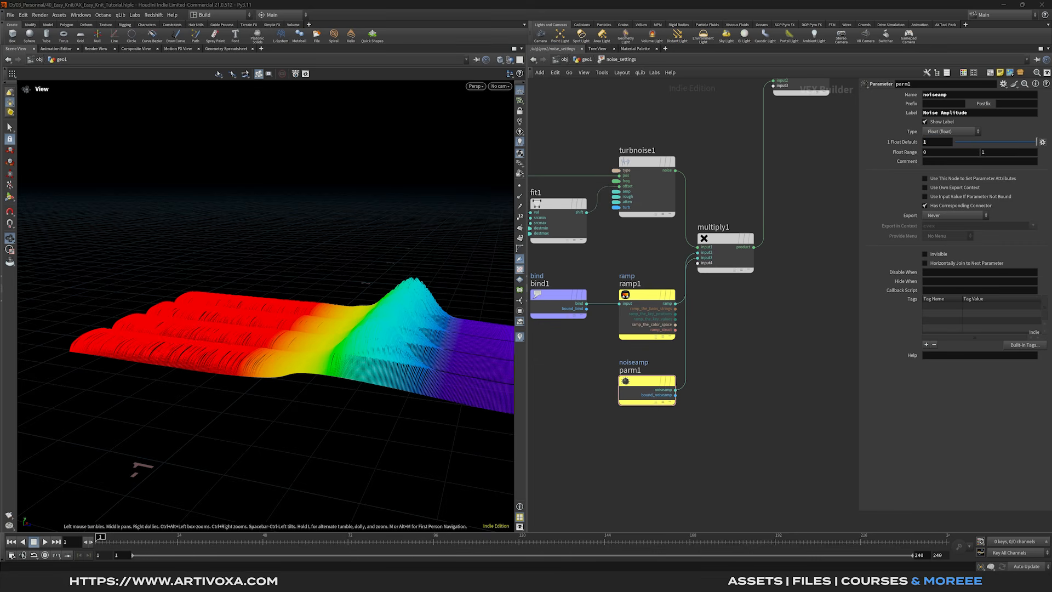
Return to the geo1 network and add a point with value 1 at position 0.15 to the noise_settings ramp
click(586, 59)
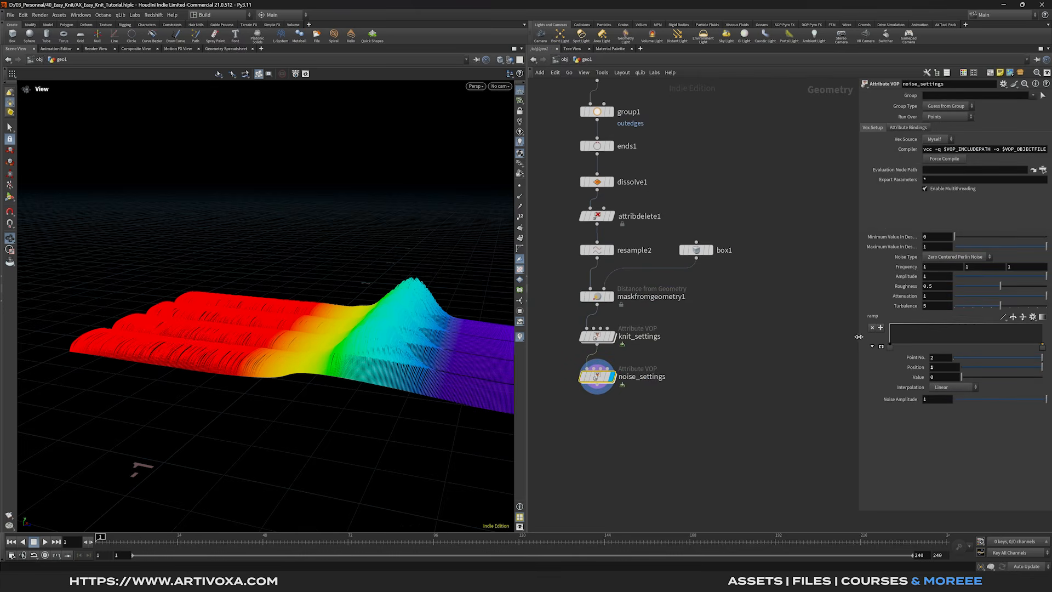
drag(860, 343, 744, 349)
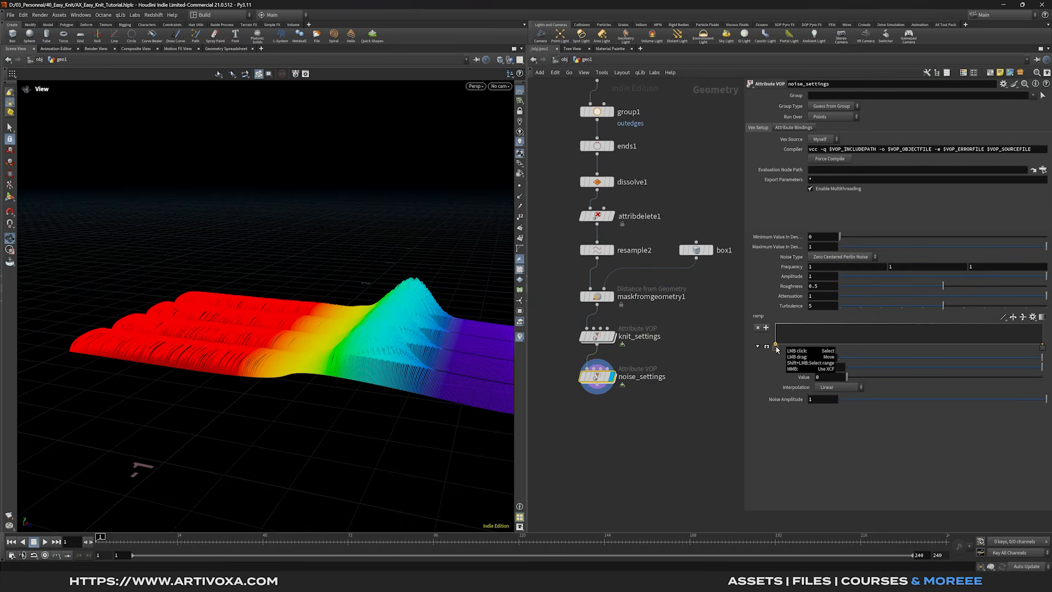
drag(811, 343, 814, 323)
double_click(830, 367)
text(0.15)
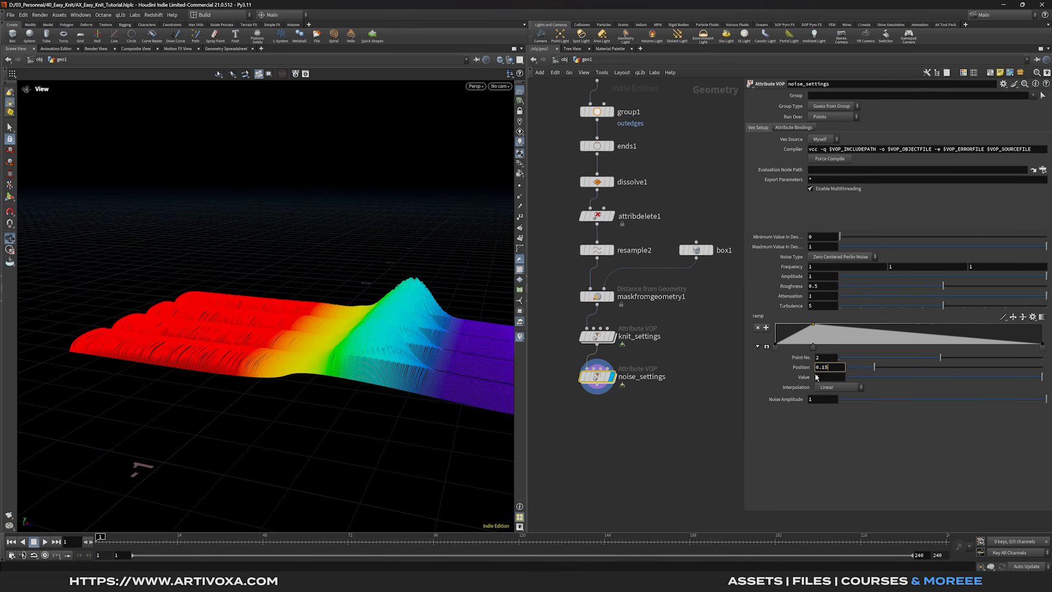
key(Return)
Add a ramp point with value 1 at position 0.85 and set the ramp's interpolation to Monotone Cubic
drag(998, 340, 998, 338)
drag(998, 338, 1000, 323)
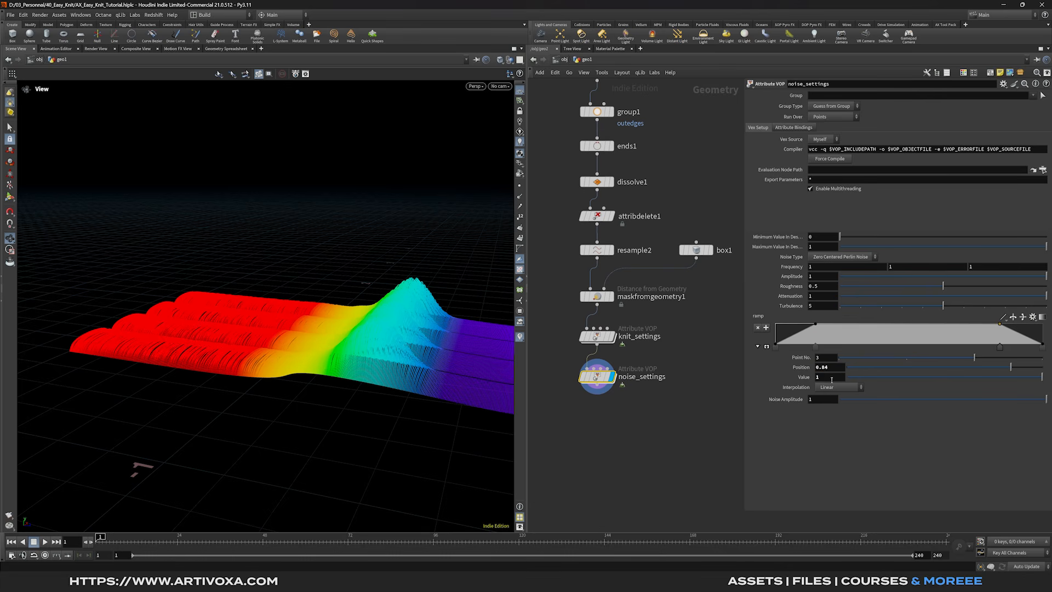
key(BackSpace)
text(5)
key(Return)
click(1005, 318)
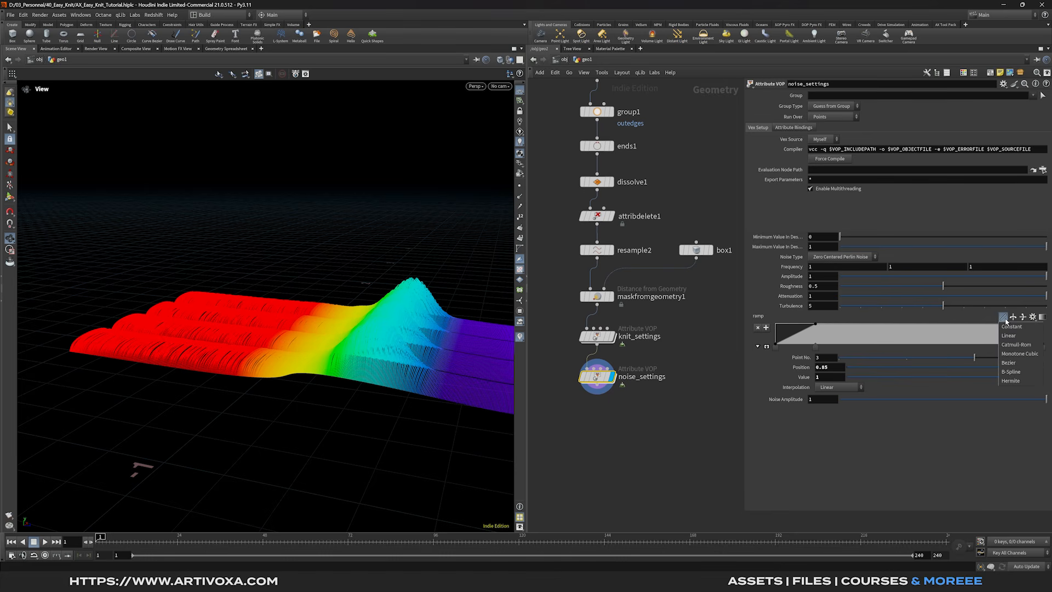
click(1012, 355)
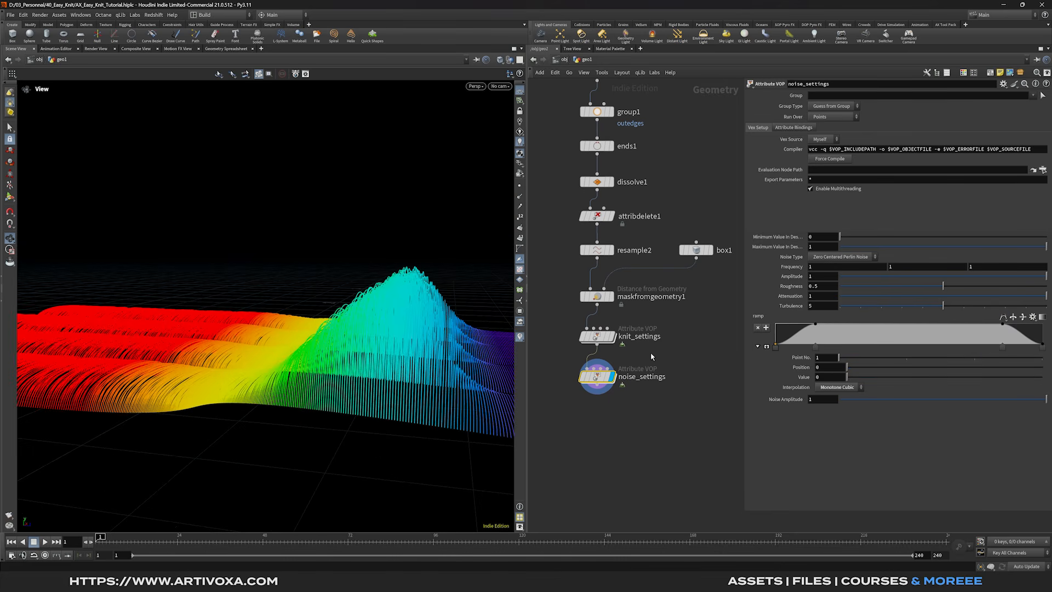
Open the noise_settings VOP and set the name of bind1 to curveu so it drives the ramp
double_click(606, 377)
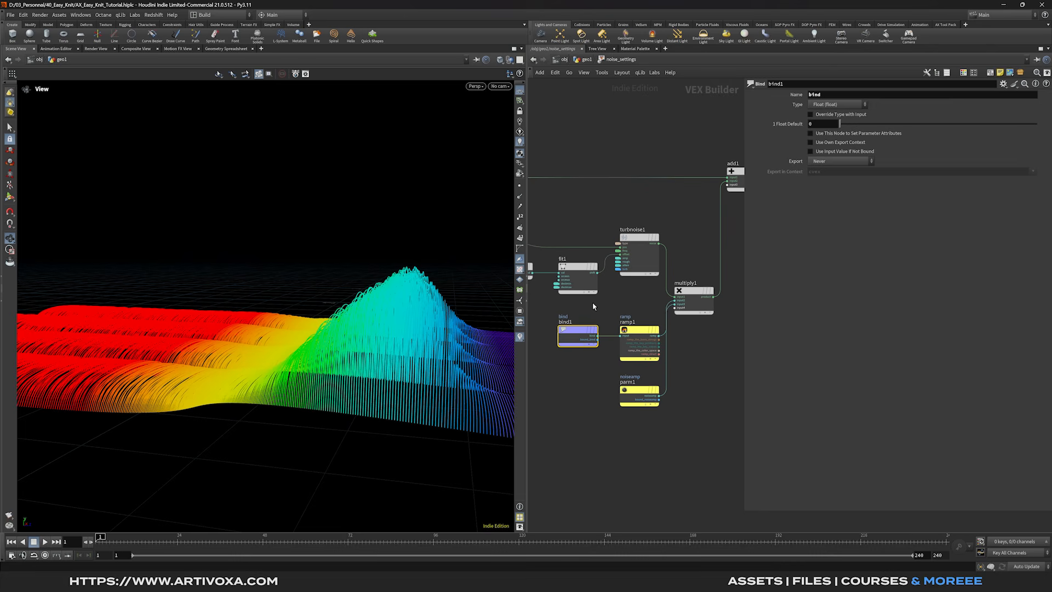
double_click(822, 95)
text(curveu)
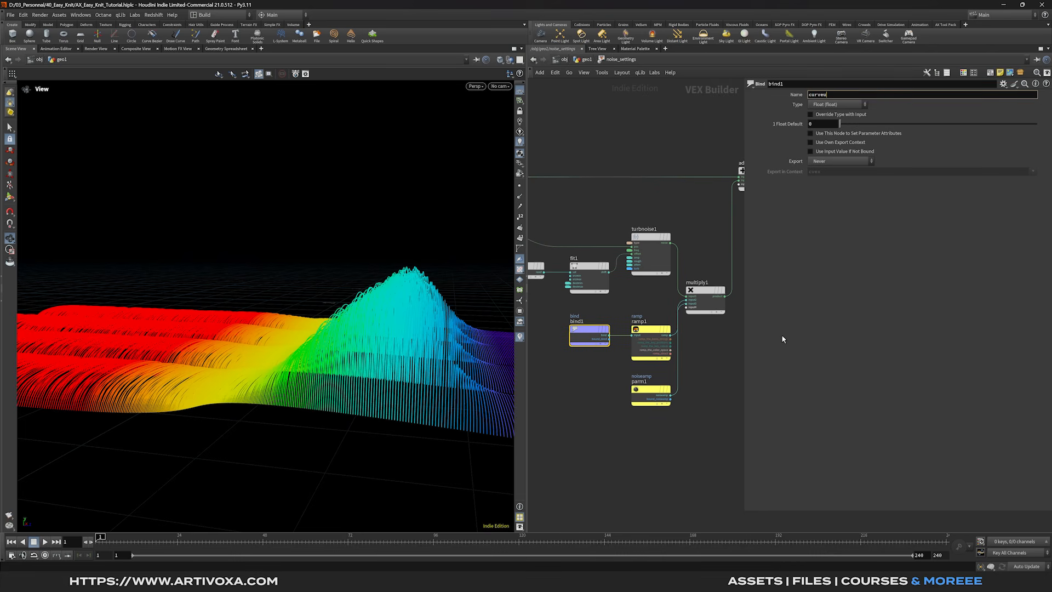
key(Return)
drag(419, 357, 342, 370)
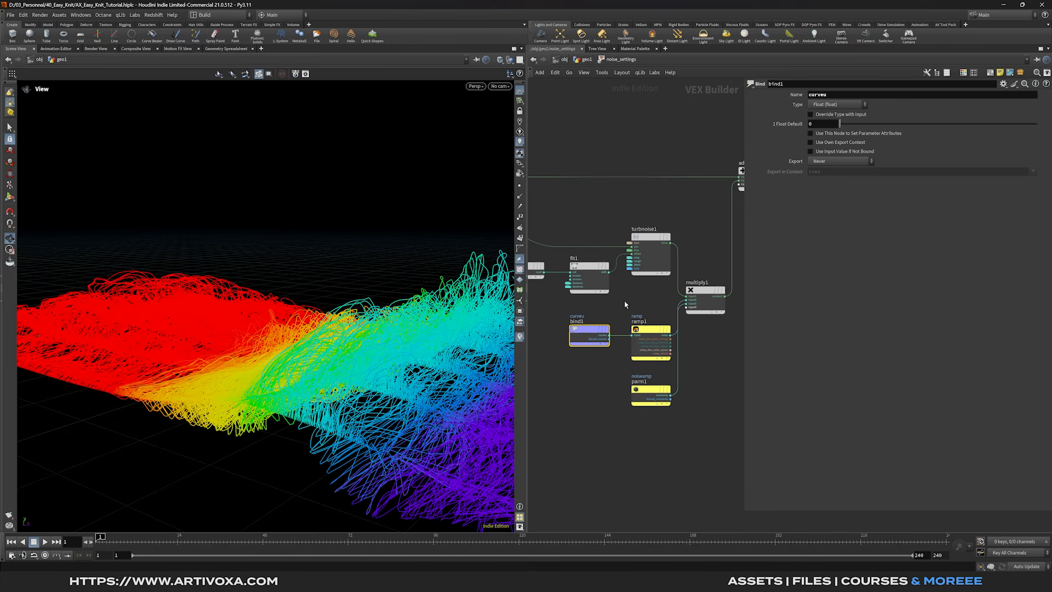
drag(364, 397, 312, 430)
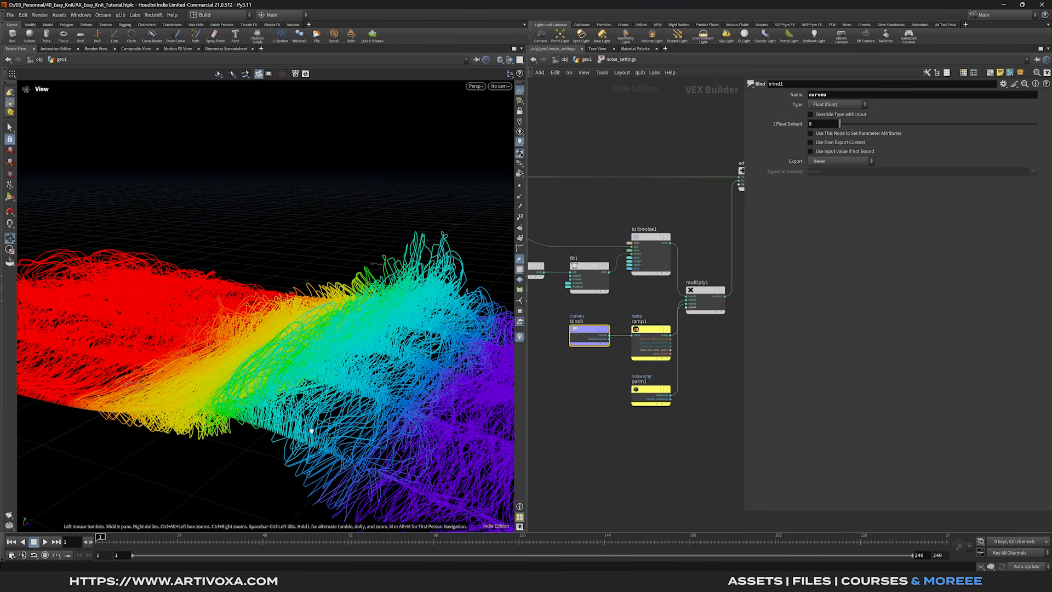
Return to the geo1 network and set Noise Amplitude on noise_settings to 0.1
click(650, 329)
key(u)
drag(383, 387, 327, 365)
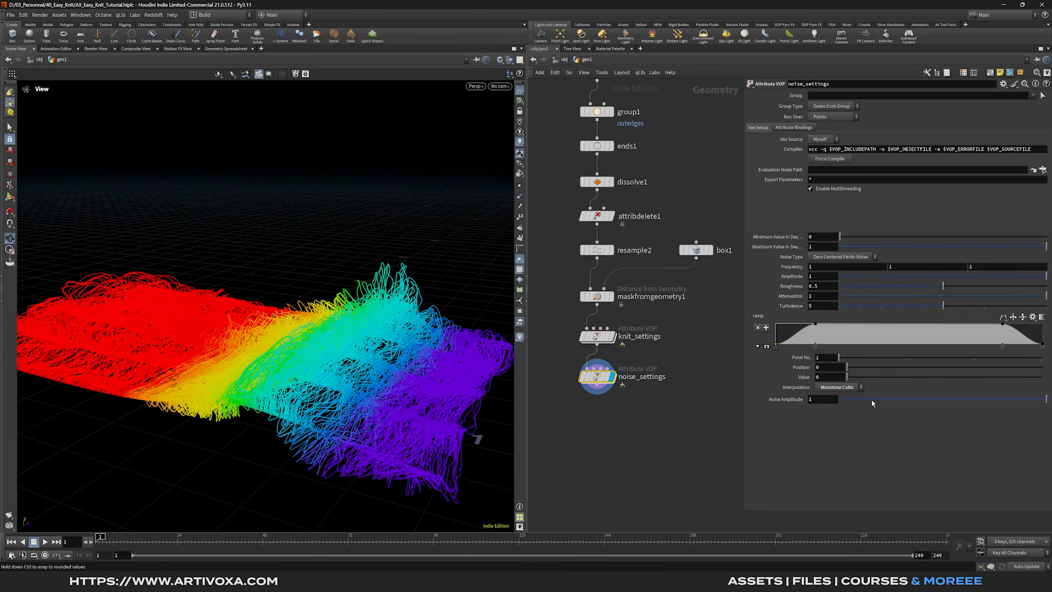
drag(856, 401, 867, 400)
click(820, 399)
text(1)
key(Return)
alt+drag(290, 367, 310, 333)
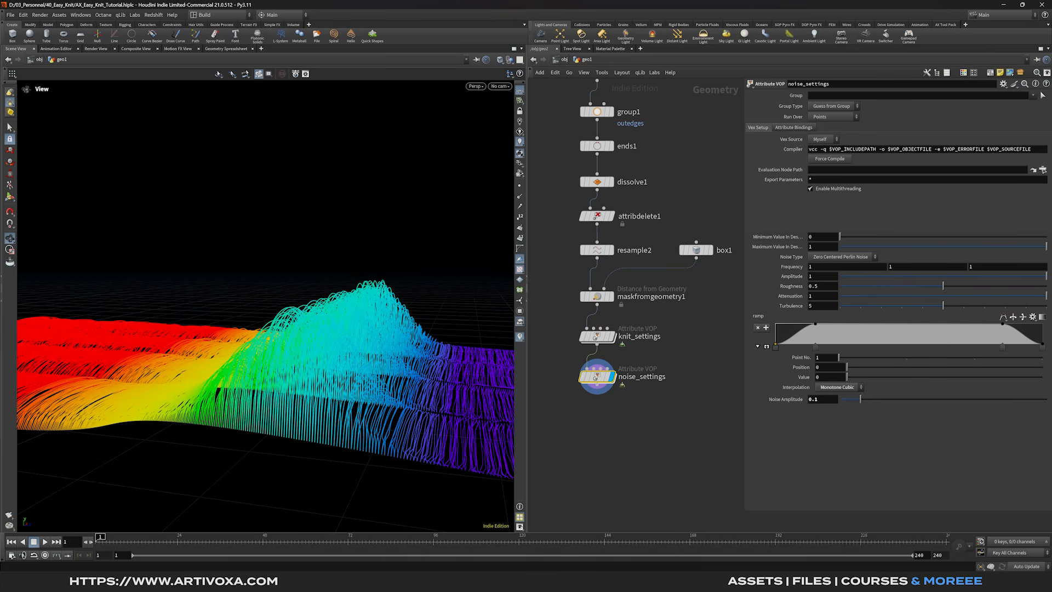
Set the noise frequency to 3 on all three axes and the roughness to 0.3
mouse_move(795, 270)
middle_down()
mouse_move(796, 259)
mouse_move(822, 258)
mouse_move(795, 271)
middle_up()
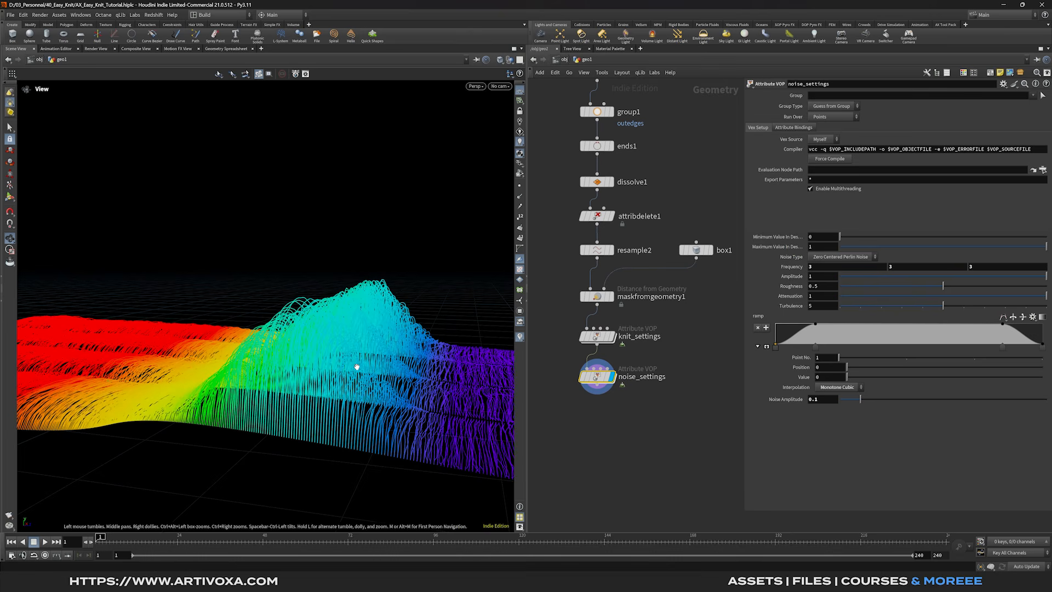
click(821, 289)
key(BackSpace)
text(3)
key(Return)
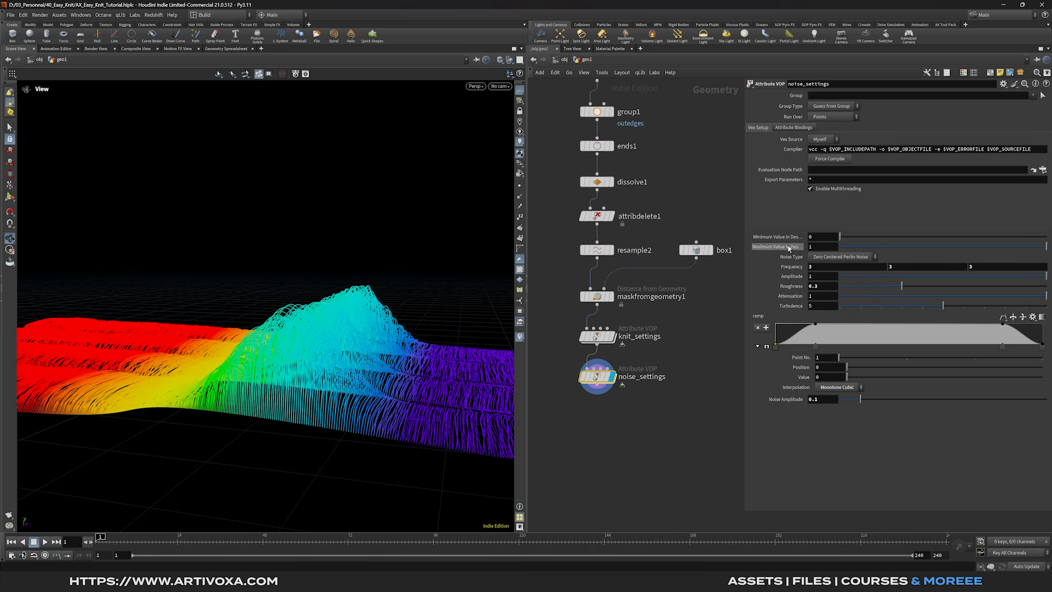
drag(847, 240, 906, 239)
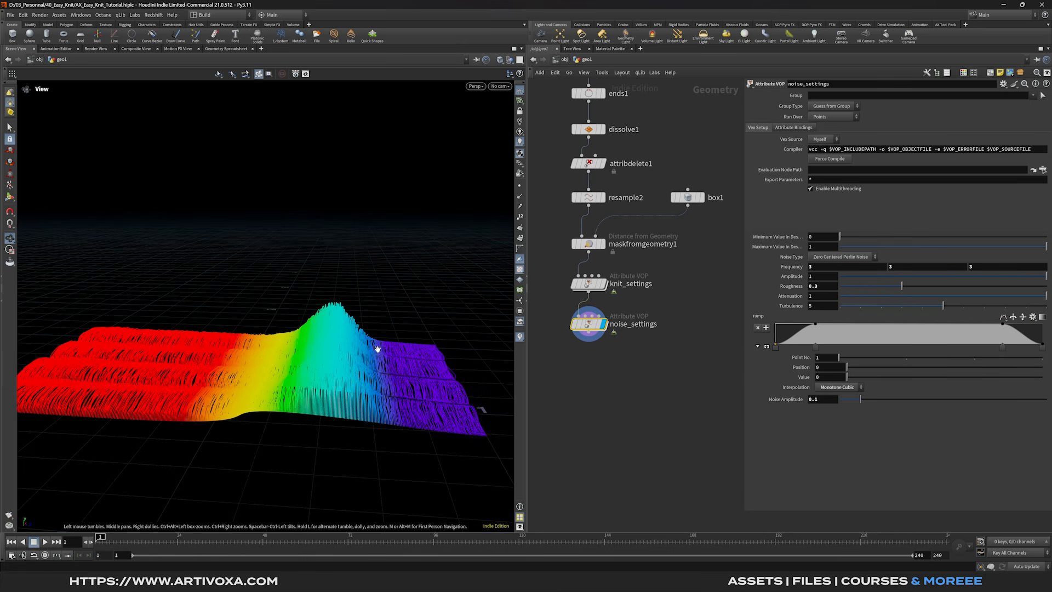
Add a Primitive Wrangle below noise_settings and align it in the node chain
key(Tab)
text(prim)
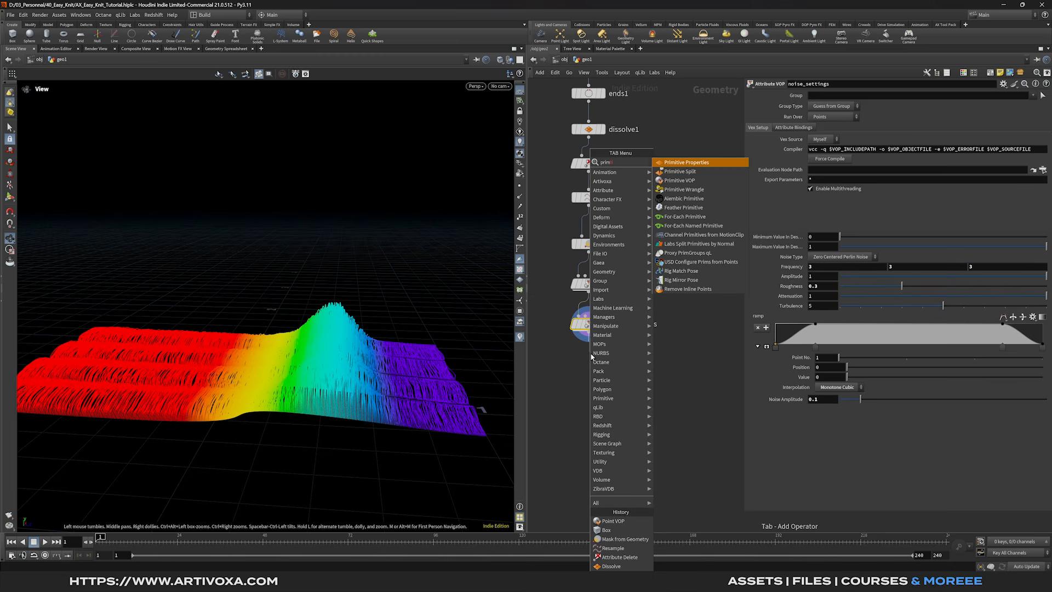
key(Down)
key(Down)
key(Down)
key(Return)
click(591, 357)
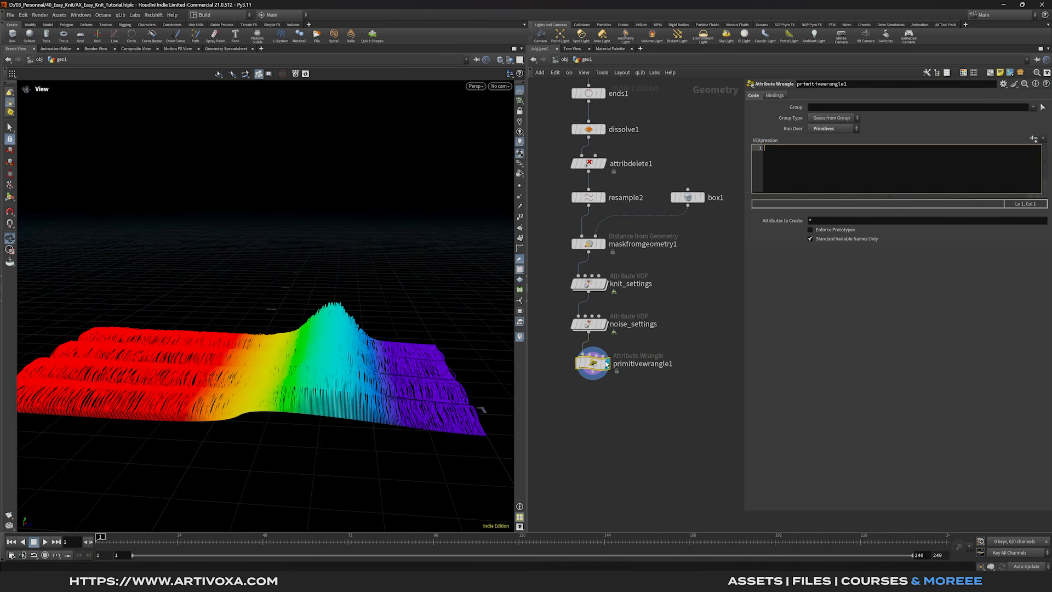
drag(602, 362, 598, 369)
click(788, 172)
text(if(@)
key(Escape)
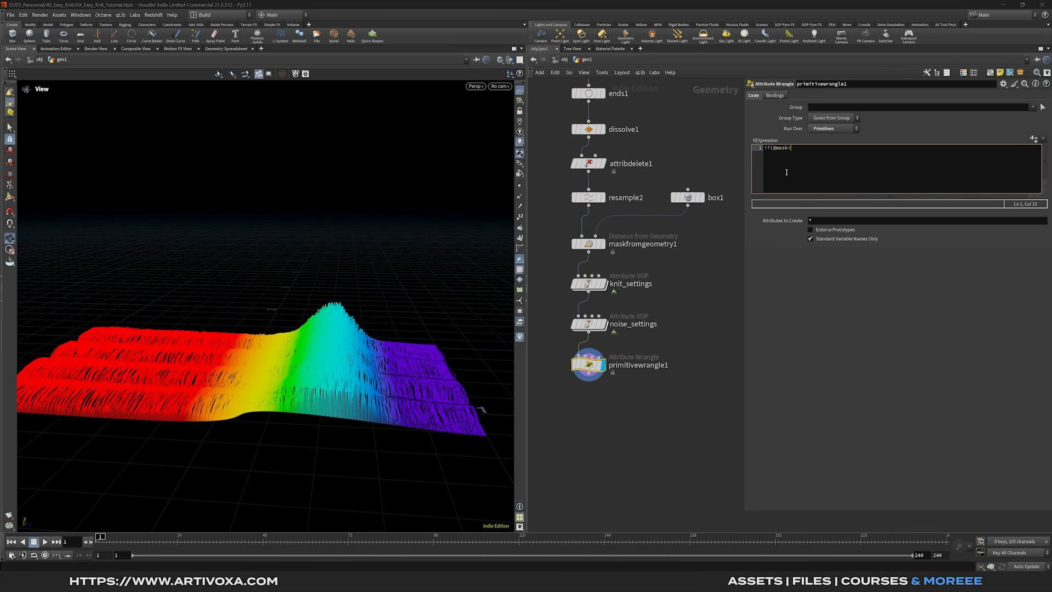
text(mask<chf)
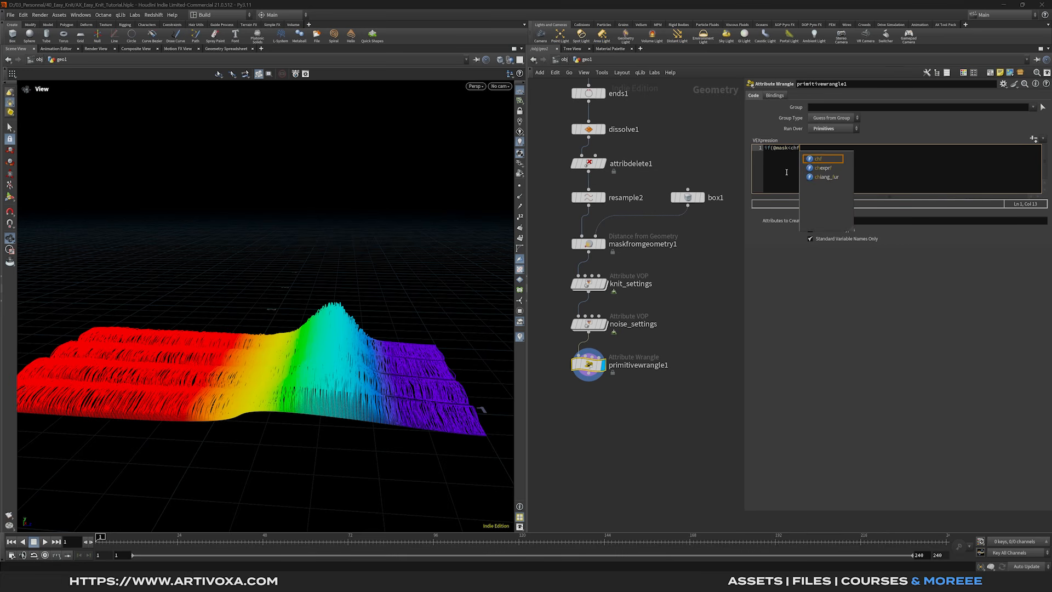
text(('maskval)
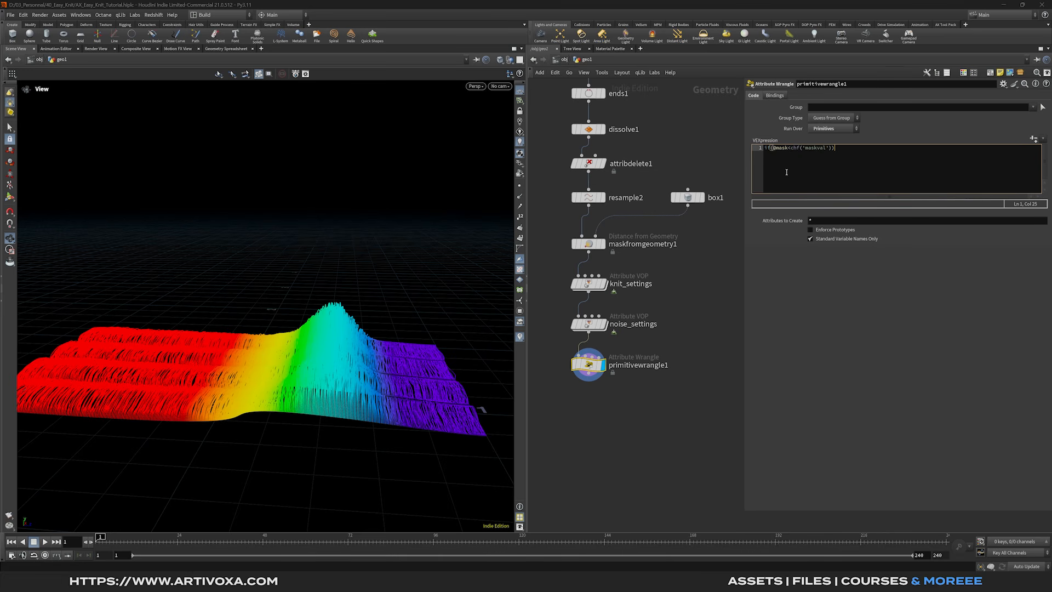
text(')){)
key(Return)
text(rem)
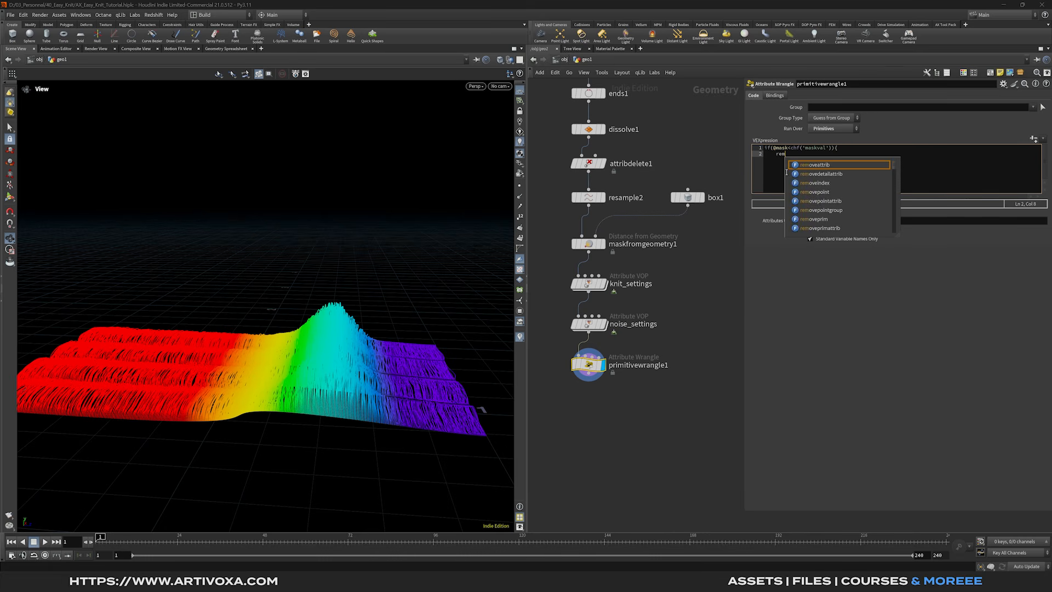
text(oveprim(0, @primnum, 1);)
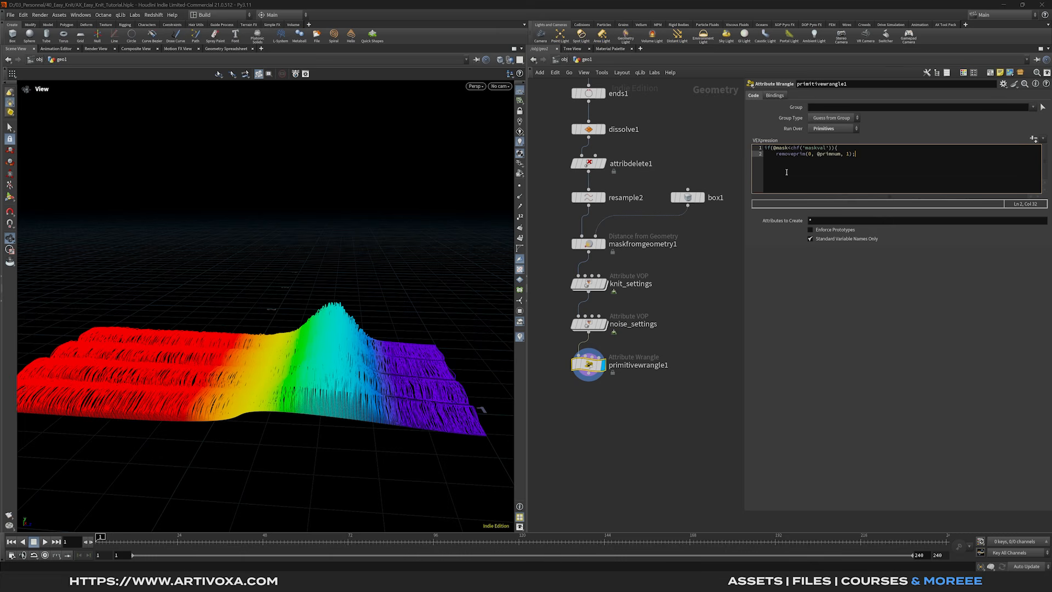
key(Return)
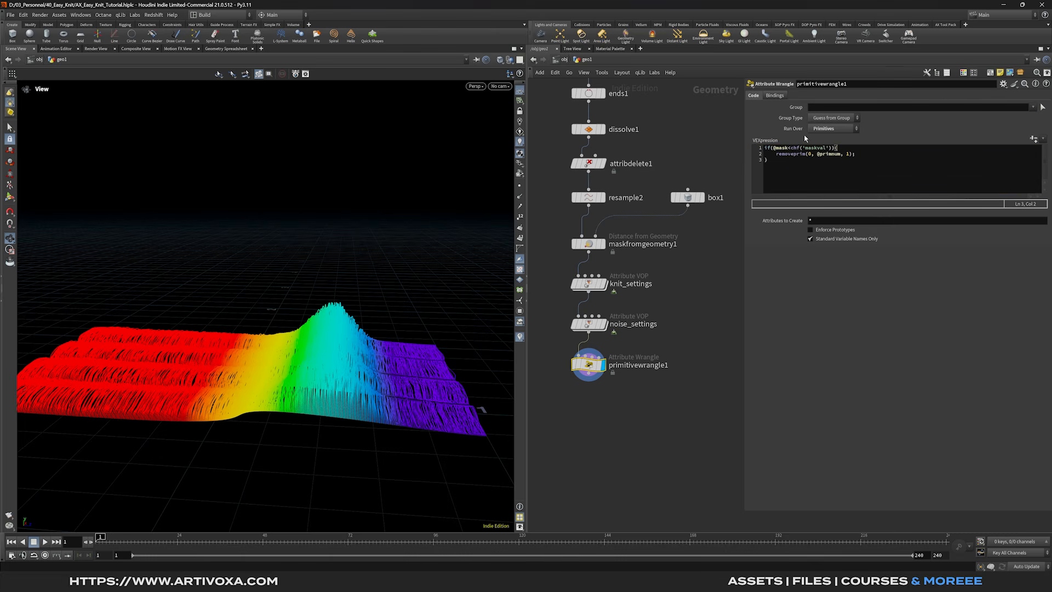
Create the wrangle's maskval parameter, switch its run-over class away from Primitives, and raise the threshold to trim low-mask curves
click(1034, 139)
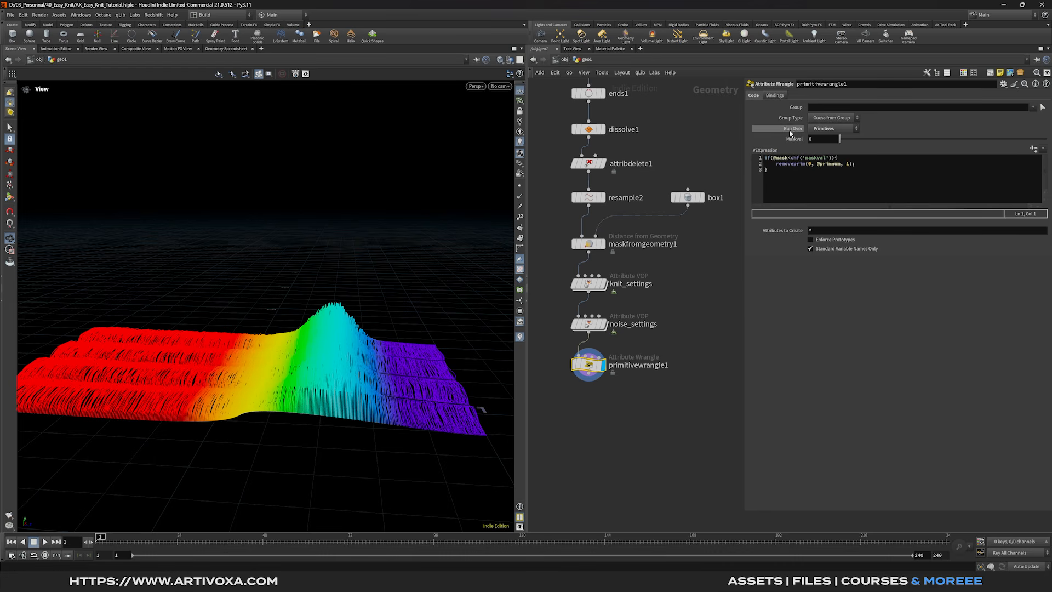
click(825, 128)
click(828, 156)
drag(846, 142, 886, 140)
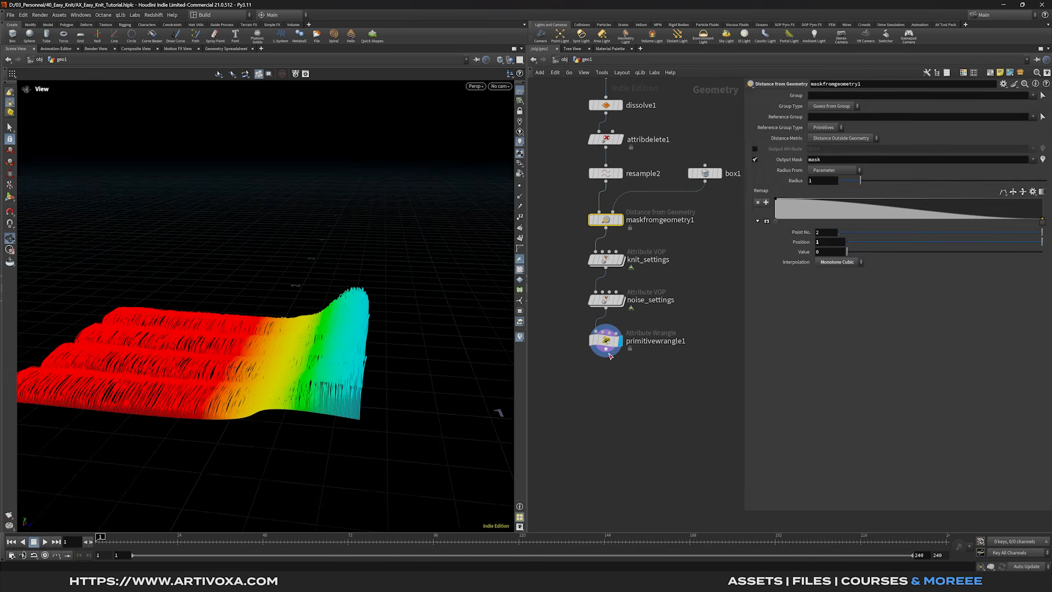
Add Orientation Along Curve and Sweep nodes below primitivewrangle1, displaying the Sweep as a round tube
key(Tab)
text(orient)
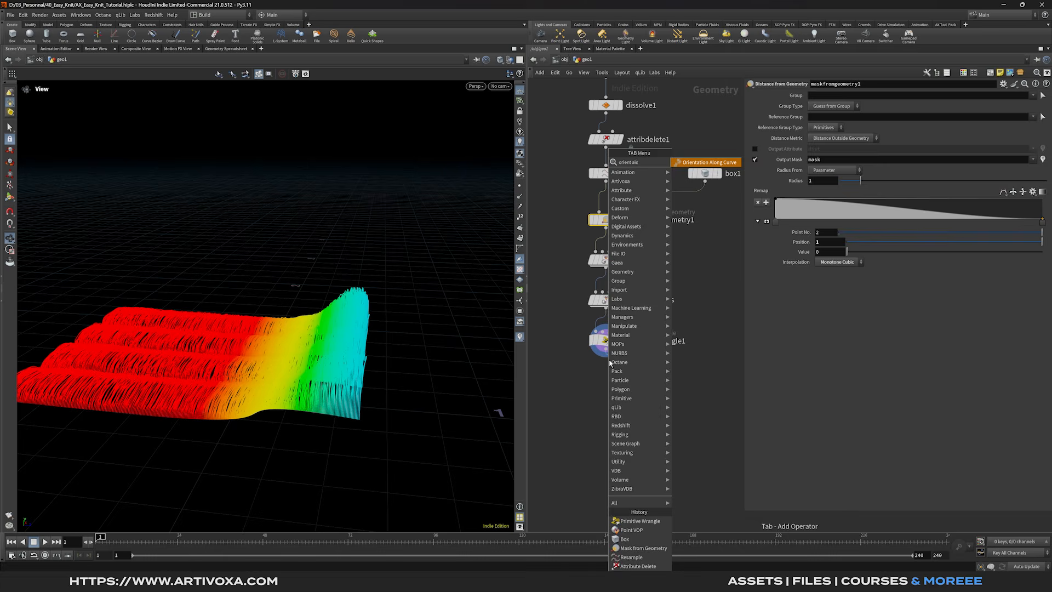
key(Return)
key(Tab)
text(sweep)
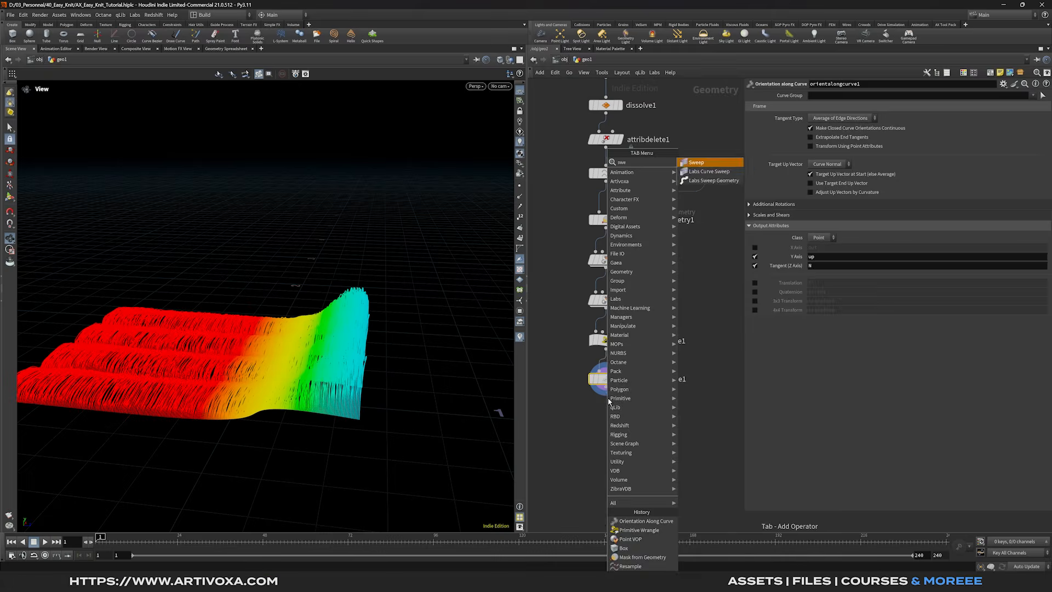
key(Return)
click(620, 414)
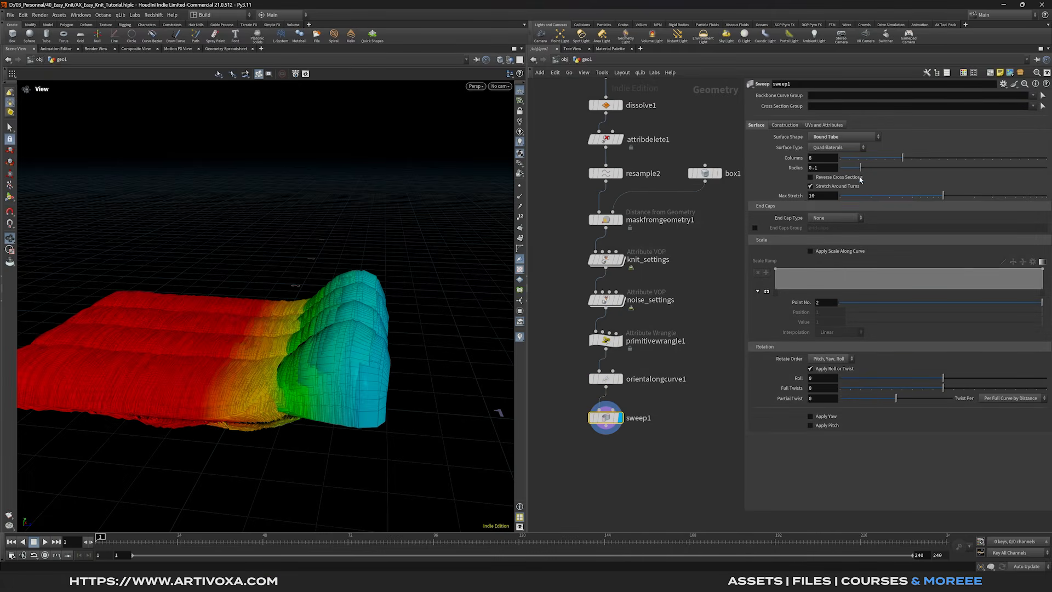
Set the Sweep's surface type to Columns and its radius to 0.01
click(841, 148)
click(827, 158)
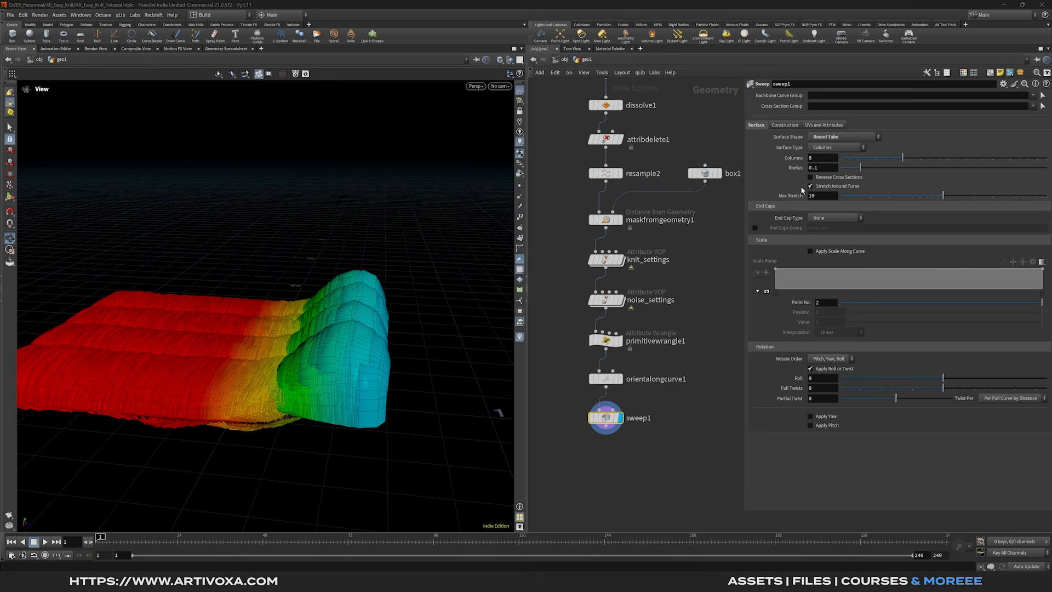
drag(329, 352, 346, 345)
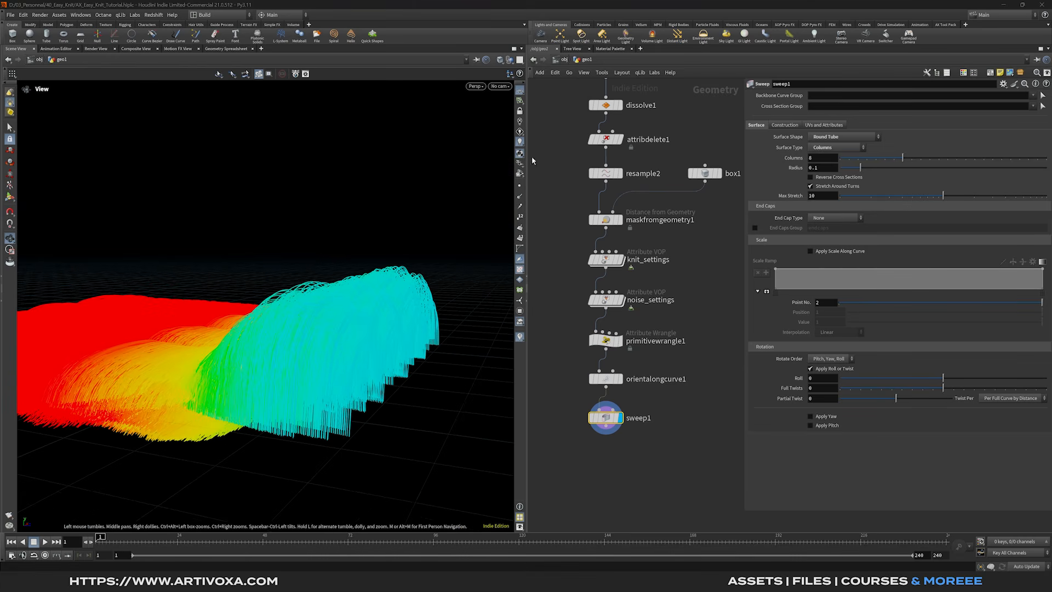
double_click(813, 168)
text(0.01)
key(Return)
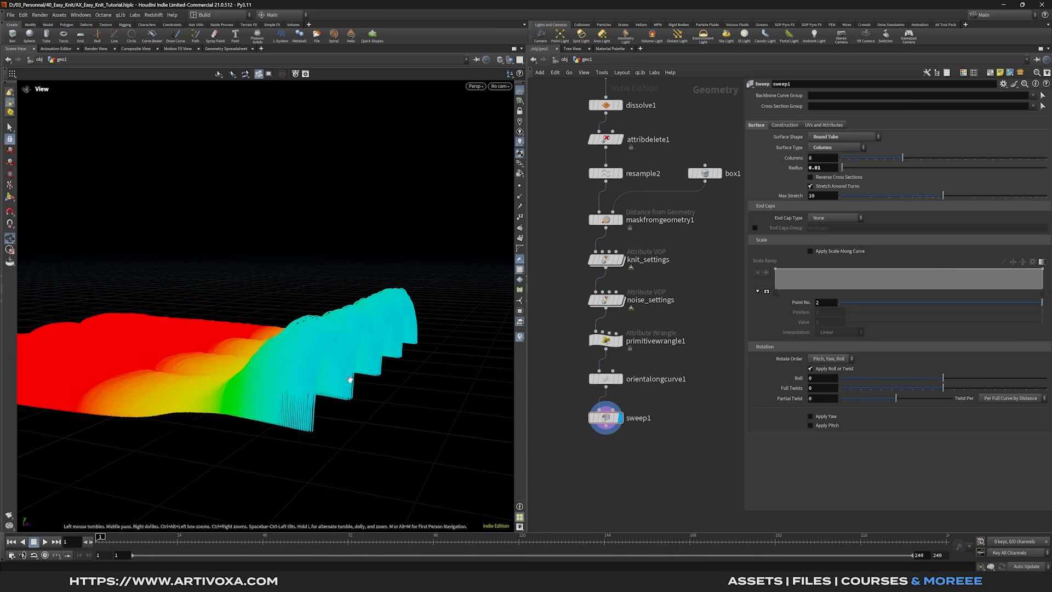
Try a roll of 180 on the Sweep
scroll(364, 323, up, 4)
middle_drag(364, 323, 354, 314)
double_click(822, 378)
text(180)
key(Return)
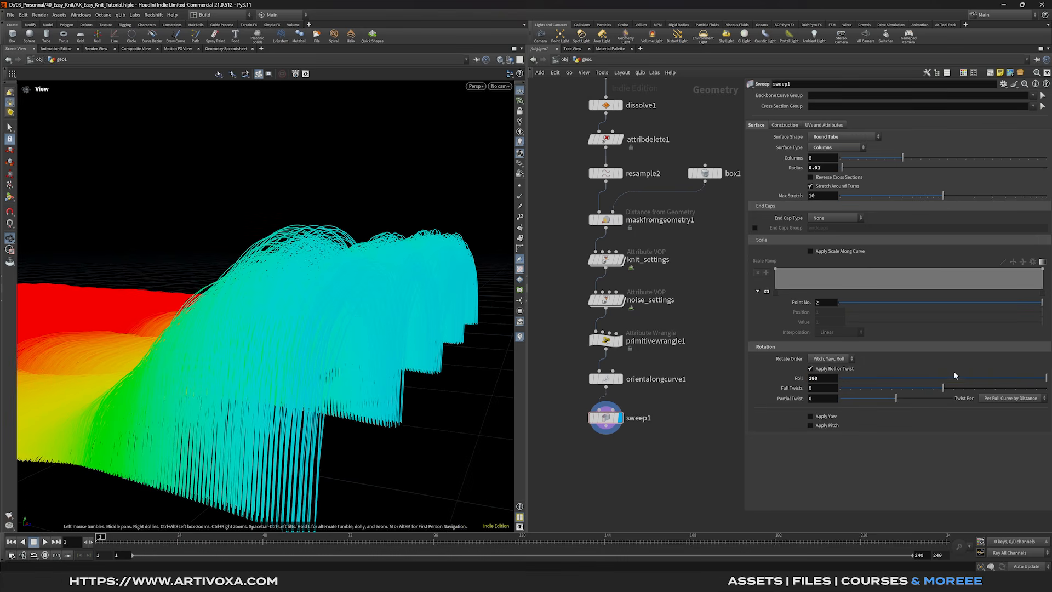
Set the Sweep's roll to 360 and inspect the swept strands
click(822, 382)
double_click(823, 382)
text(360)
key(Return)
drag(336, 313, 461, 372)
scroll(679, 273, down, 2)
Display the output of the knit_settings node to review the strands before noise and trimming
click(638, 263)
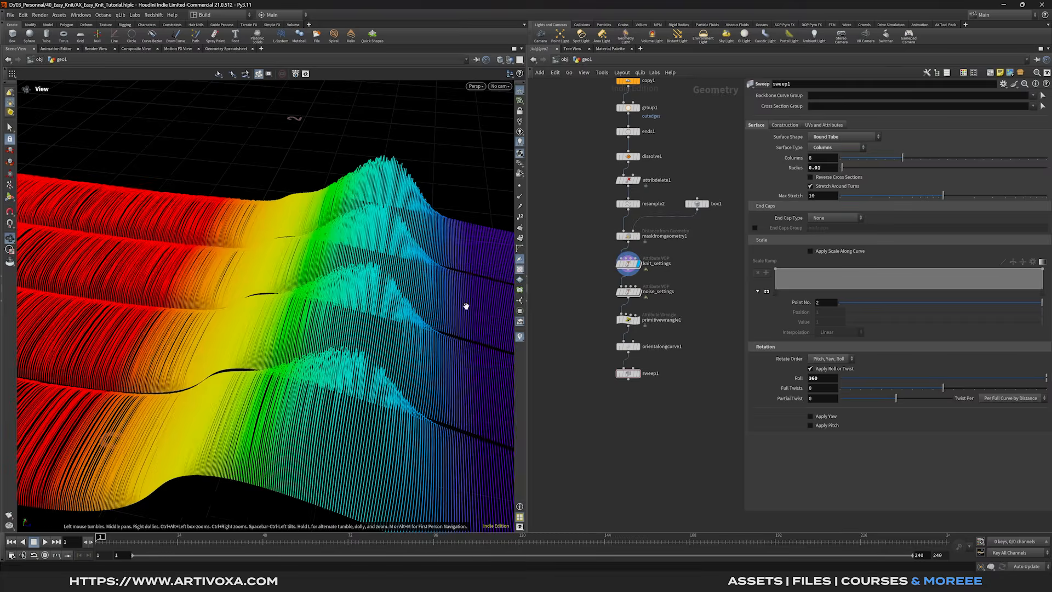
scroll(353, 314, down, 3)
scroll(231, 338, up, 3)
scroll(232, 340, down, 1)
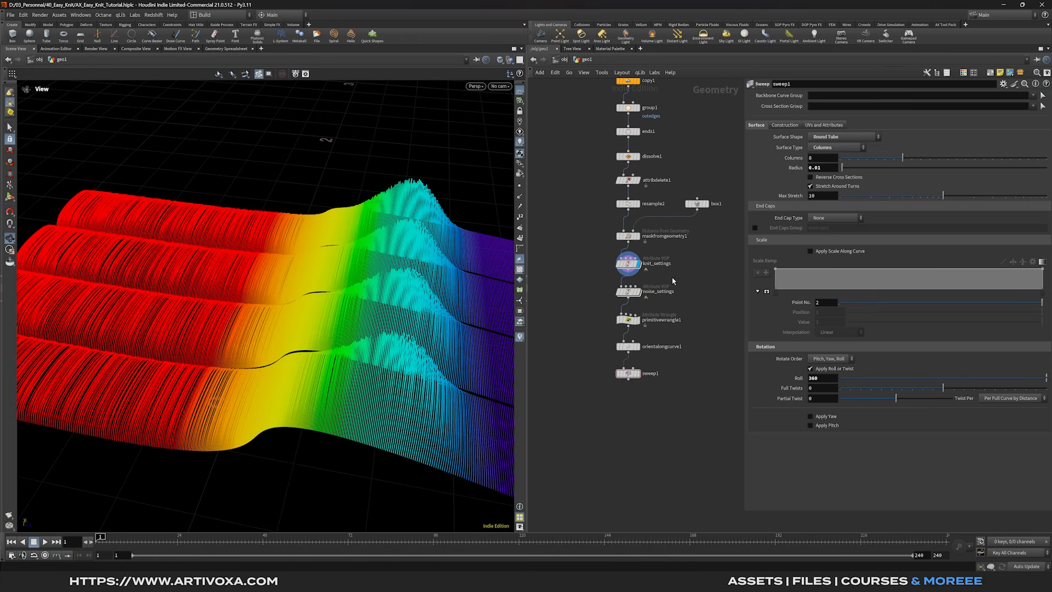
Try a segment count of 250 on resample1 to test a sparser strand density
middle_drag(680, 262, 671, 411)
middle_drag(667, 209, 646, 355)
click(599, 197)
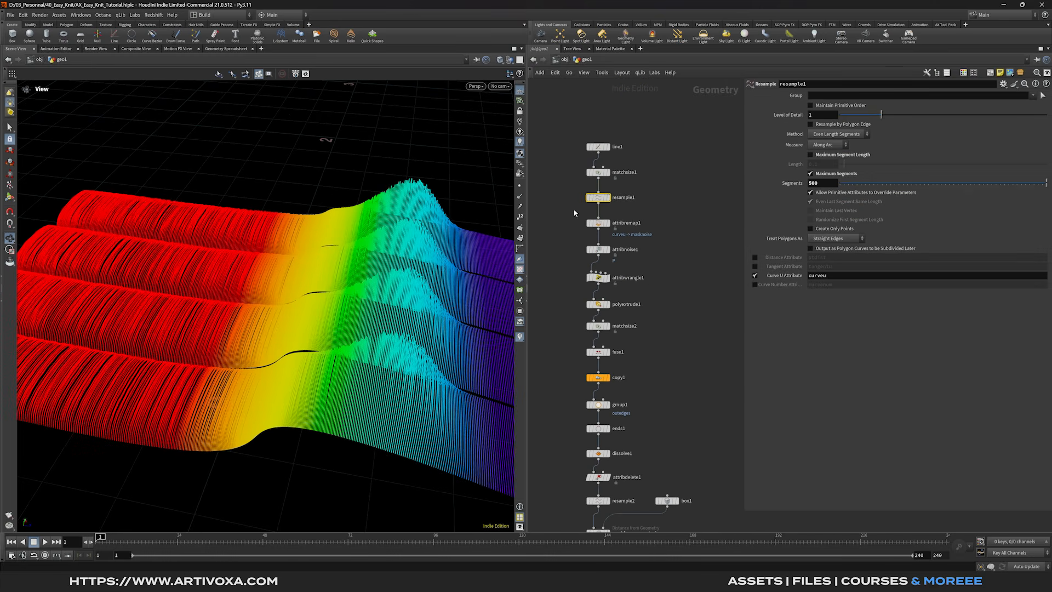
double_click(823, 184)
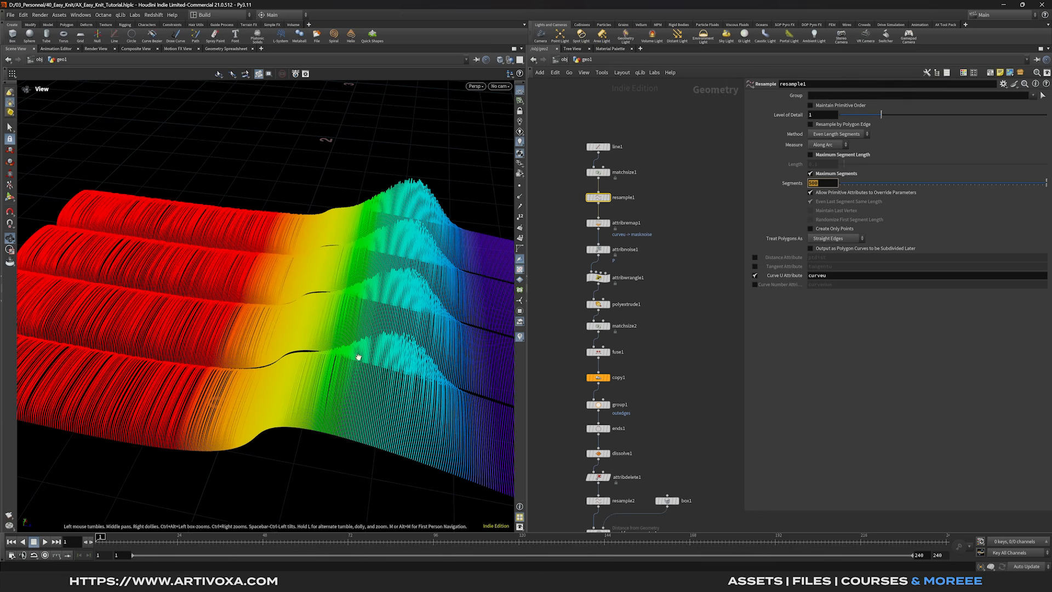
text(250)
click(705, 219)
drag(305, 324, 382, 299)
Try 1000 segments on resample1 to test a denser strand distribution
double_click(829, 184)
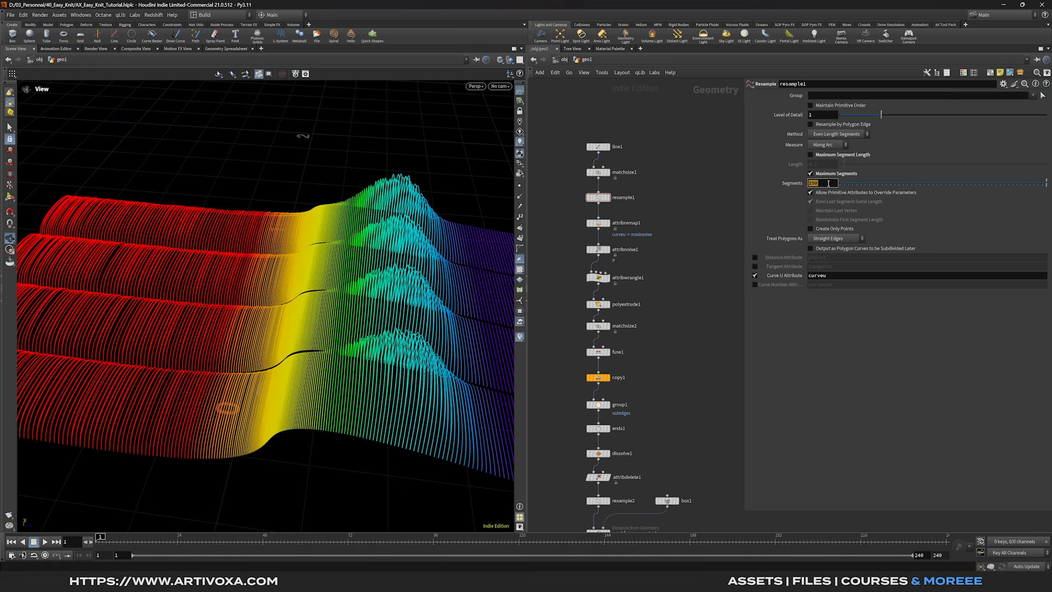
text(1000)
key(Return)
mouse_move(340, 329)
mouse_down()
mouse_move(343, 254)
mouse_move(346, 318)
mouse_up()
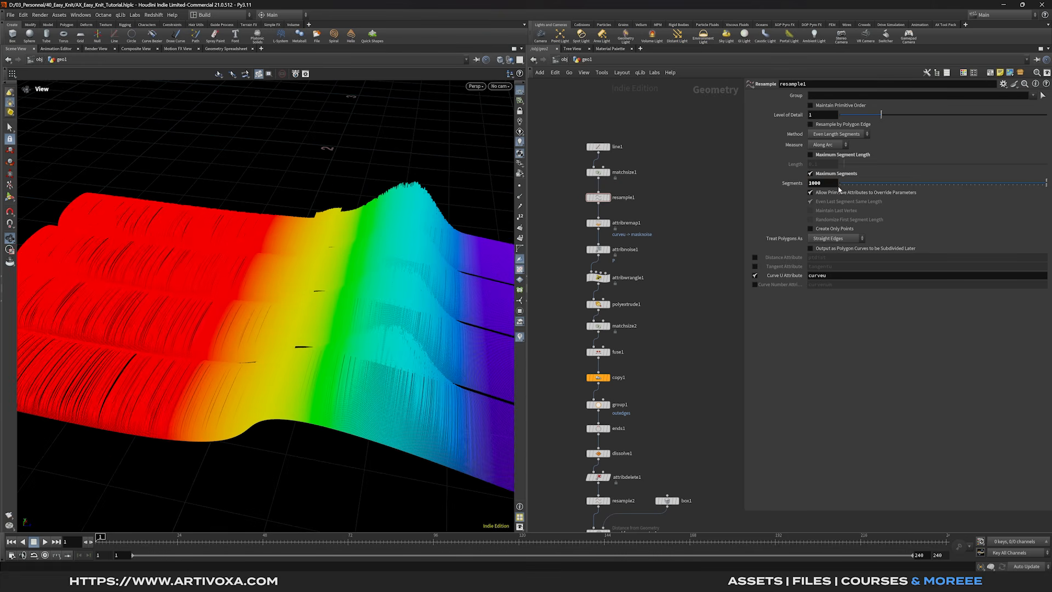
Set the segment count of resample1 back to 500
double_click(820, 183)
text(5)
key(Return)
drag(418, 278, 392, 269)
Set the Radius of maskfromgeometry1 to 1.25 to widen the mask falloff
middle_drag(689, 524, 691, 323)
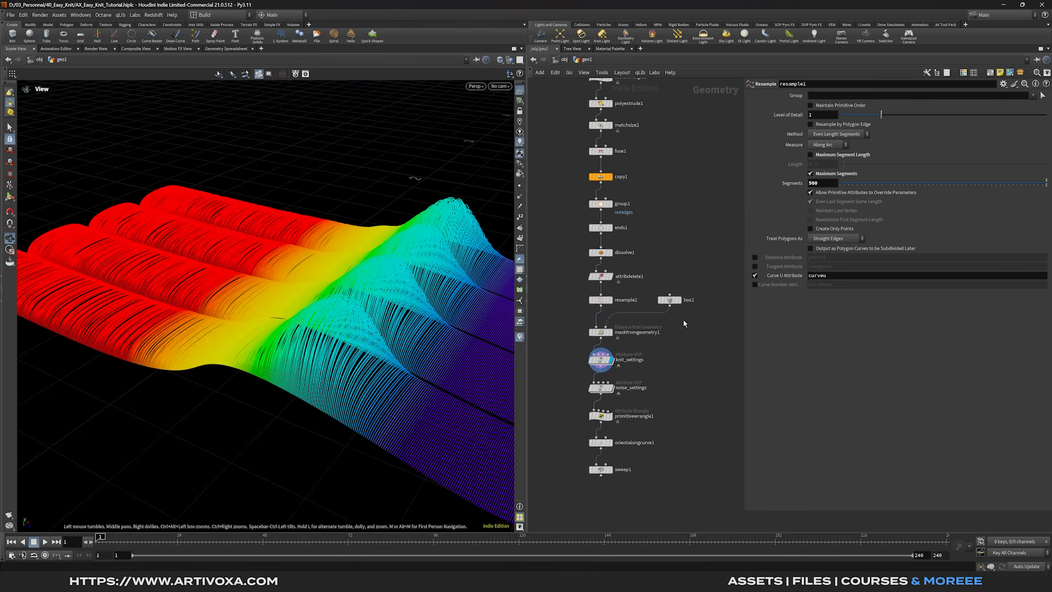
click(601, 333)
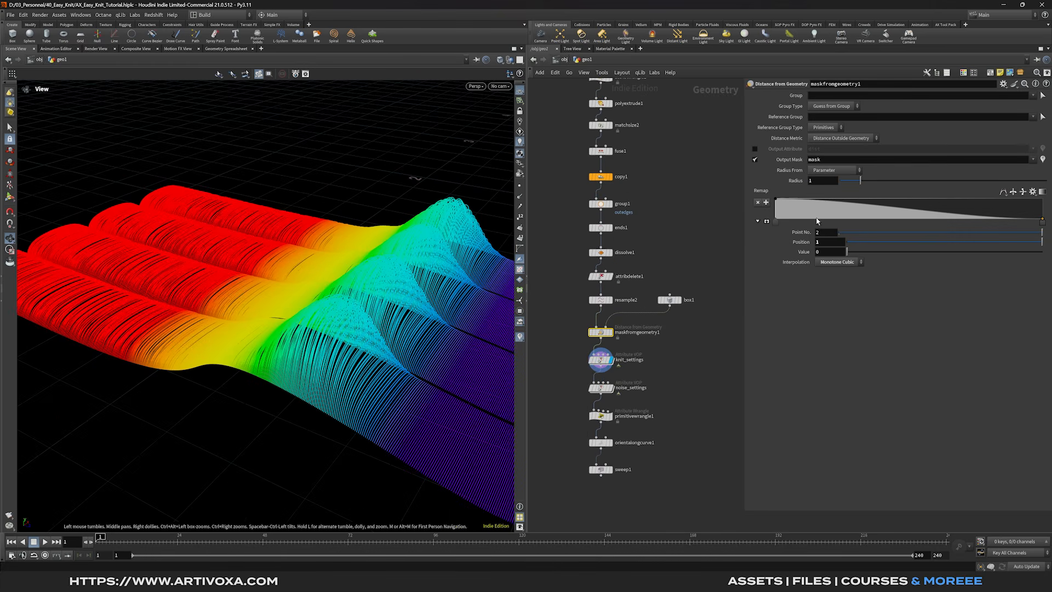
double_click(824, 182)
text(1.25)
key(Return)
drag(317, 336, 350, 358)
Move box1 away from the strips to a Center Z of about -3.26 and keyframe its Z position at frame 1
click(669, 300)
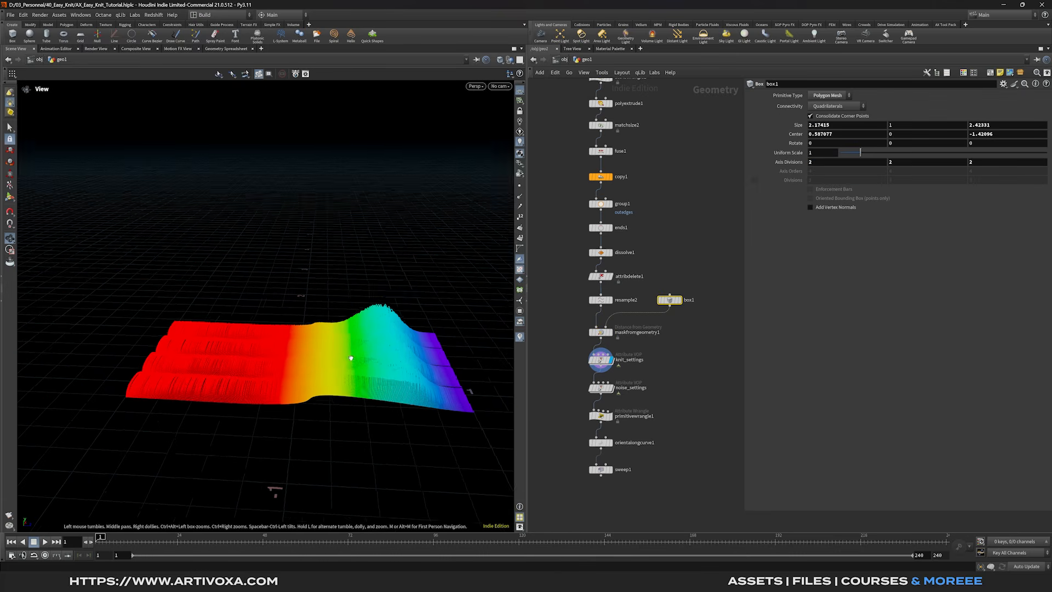
click(9, 197)
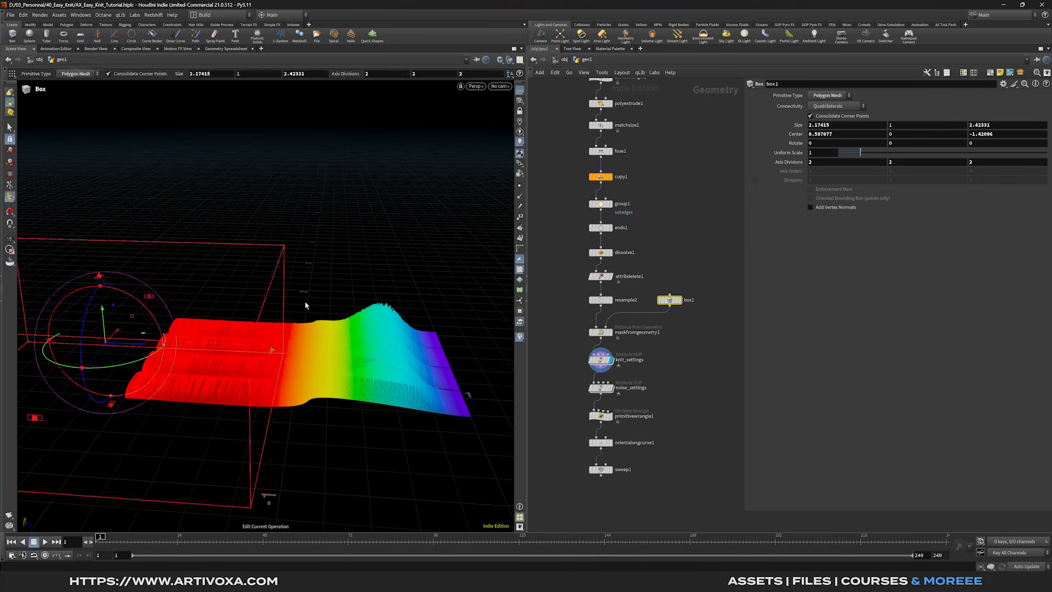
drag(151, 336, 2, 315)
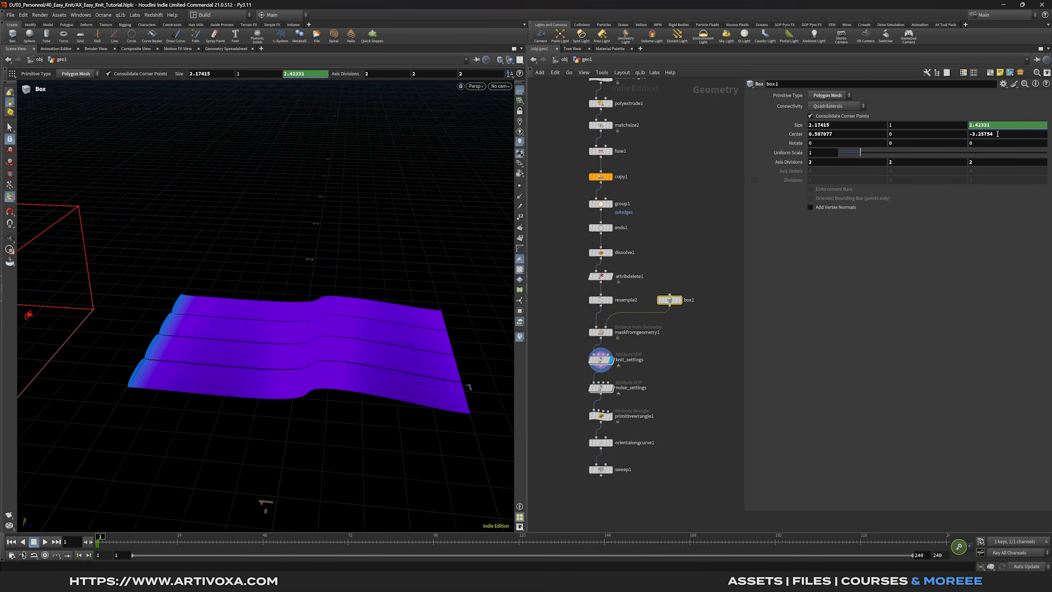
alt+click(995, 134)
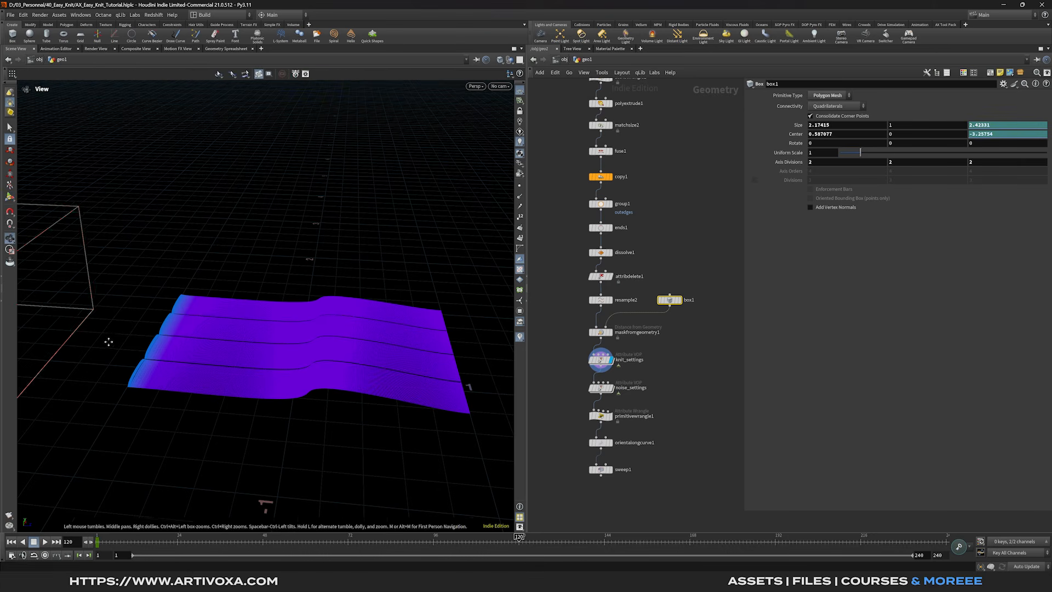
At frame 120, move box1 over the strips to a Center Z of about -0.64 and keyframe it
alt+middle_drag(94, 339, 209, 357)
scroll(209, 357, down, 1)
scroll(49, 329, down, 2)
alt+middle_drag(62, 328, 127, 331)
key(Return)
drag(129, 337, 301, 369)
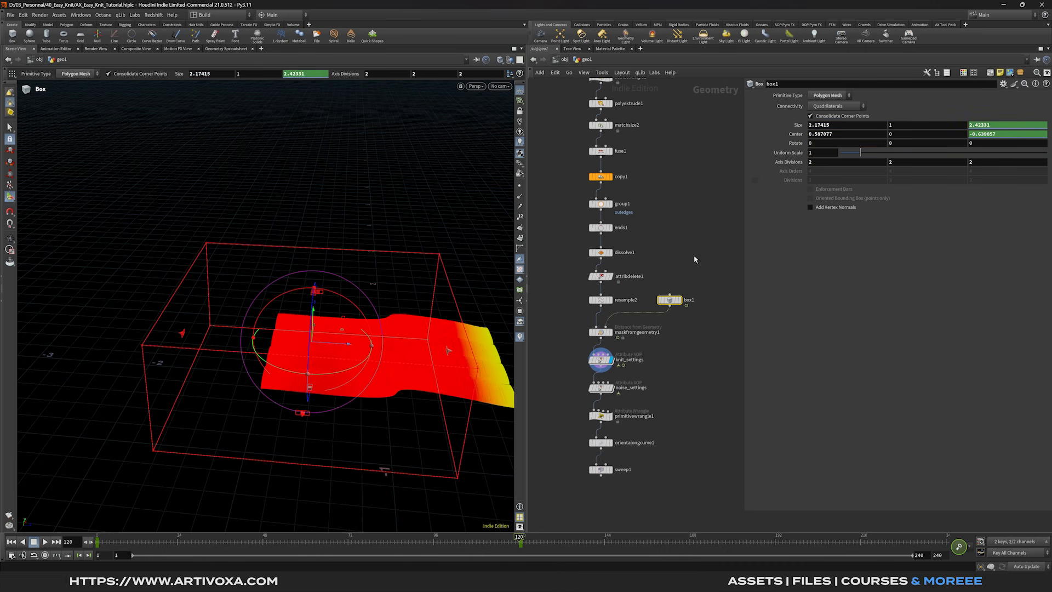
drag(658, 322, 657, 319)
Select box1's keyframes in the animation editor and make the motion curve linear
click(55, 49)
key(h)
drag(504, 144, 111, 478)
click(520, 526)
click(360, 382)
click(15, 49)
Display sweep1 and scrub the timeline to frame 44 to preview the animated trimming
click(153, 542)
drag(153, 542, 249, 541)
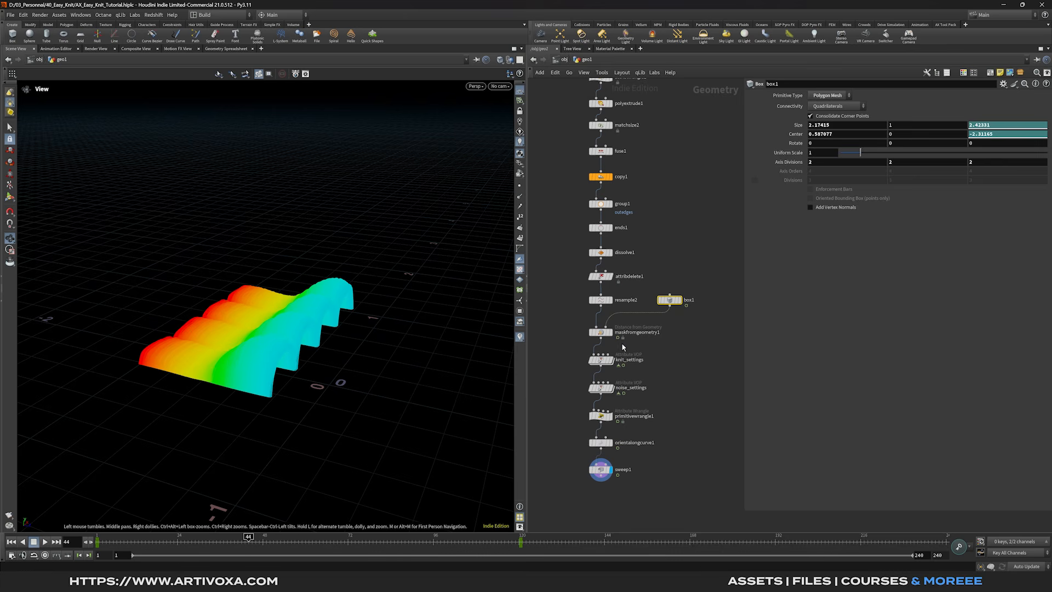
click(601, 360)
click(601, 388)
Add a Grid node beside sweep1 and display it
middle_drag(622, 469, 563, 366)
key(Tab)
text(grid)
key(Return)
click(680, 351)
click(692, 352)
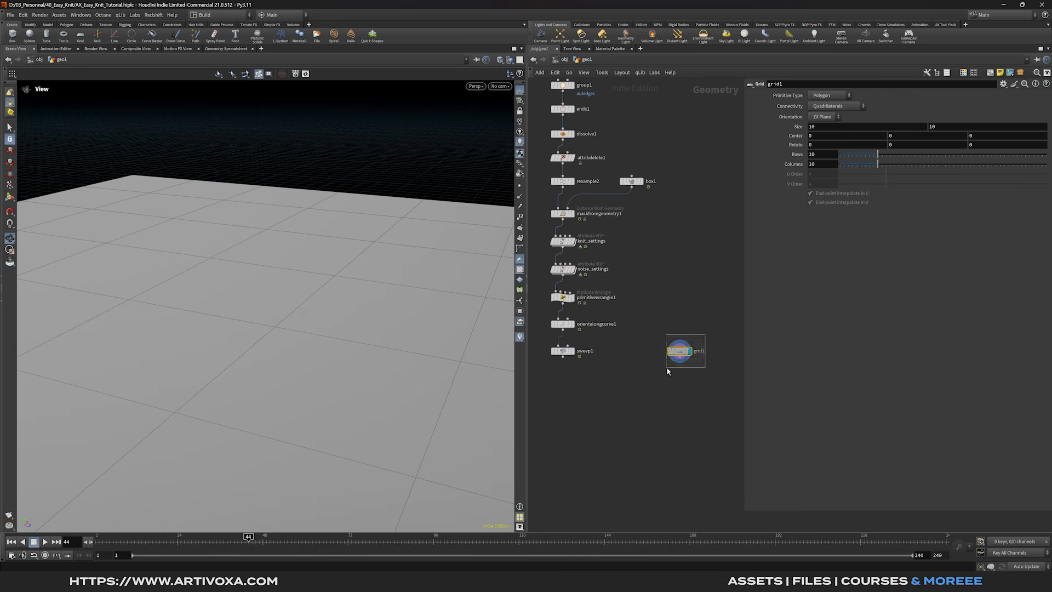
Set the Rows and Columns of grid1 to 250 each
text(250)
key(Tab)
text(25)
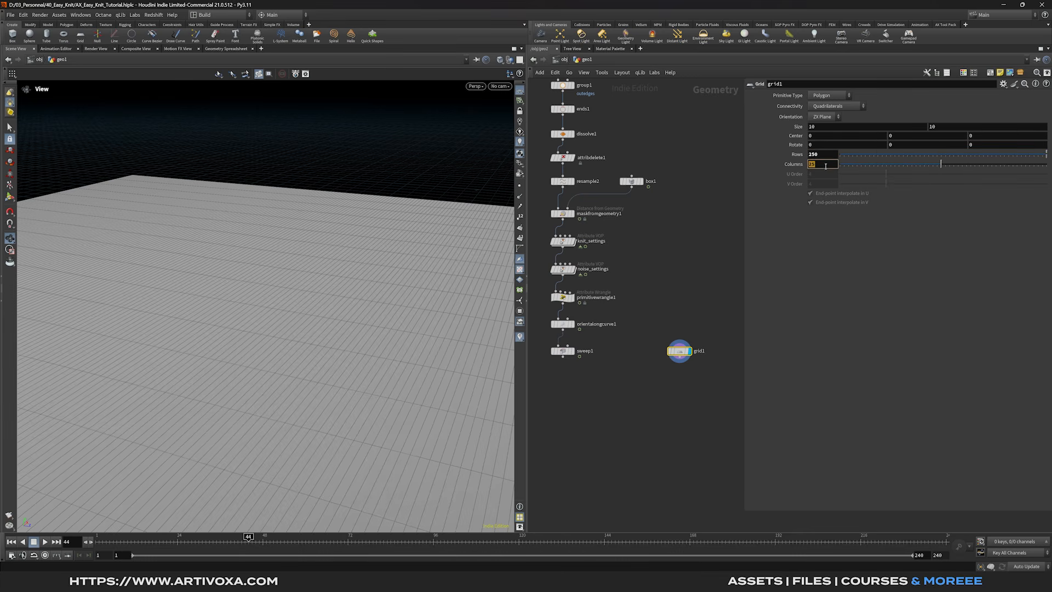
text(0)
key(Return)
Add a Mountain node after grid1 and set its fractal Roughness to 0
key(Tab)
text(mountain)
key(Return)
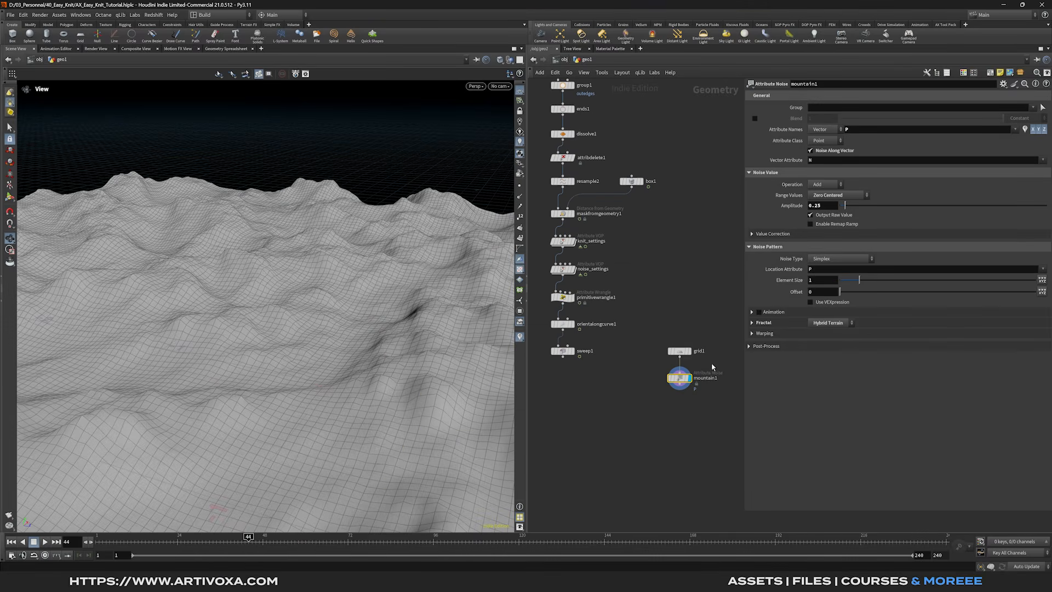
click(777, 323)
drag(867, 366, 835, 366)
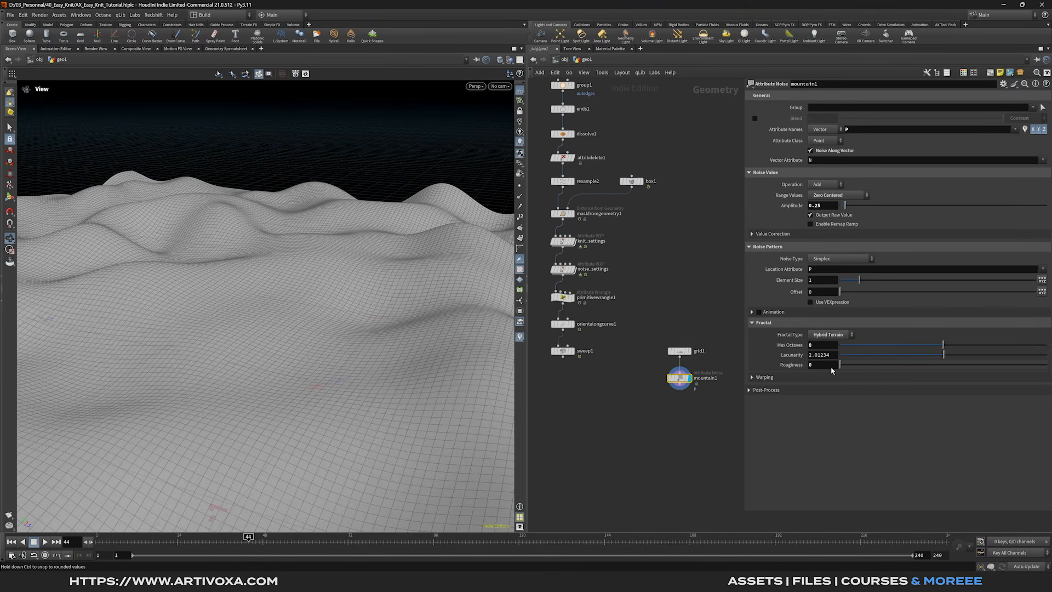
Set mountain1's Element Size to 1.97, Amplitude to 0.41 and Offset to 4.27
drag(859, 281, 879, 280)
drag(850, 210, 854, 210)
drag(853, 294, 856, 293)
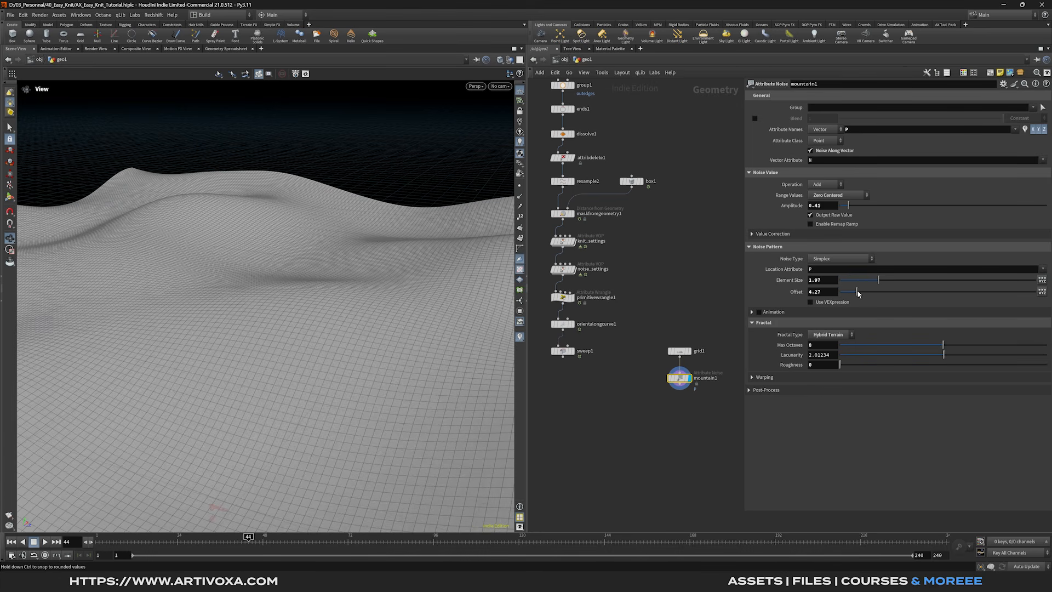
Add a Point Deform node below sweep1
middle_drag(604, 449, 606, 408)
key(Tab)
text(point def)
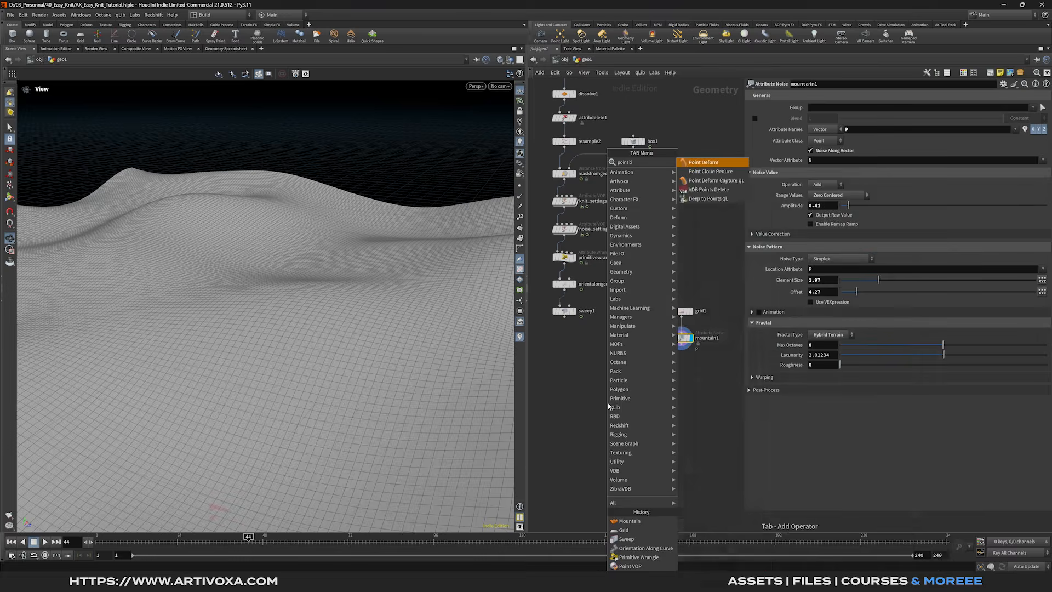
key(Return)
click(565, 386)
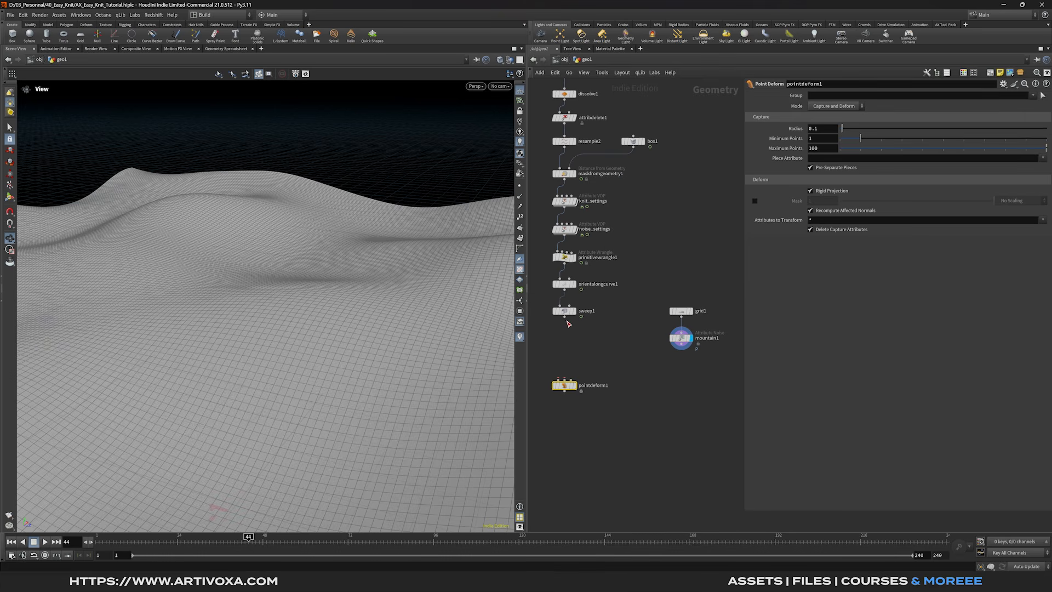
Connect sweep1, grid1 and mountain1 to the first, second and third inputs of pointdeform1
drag(568, 320, 572, 357)
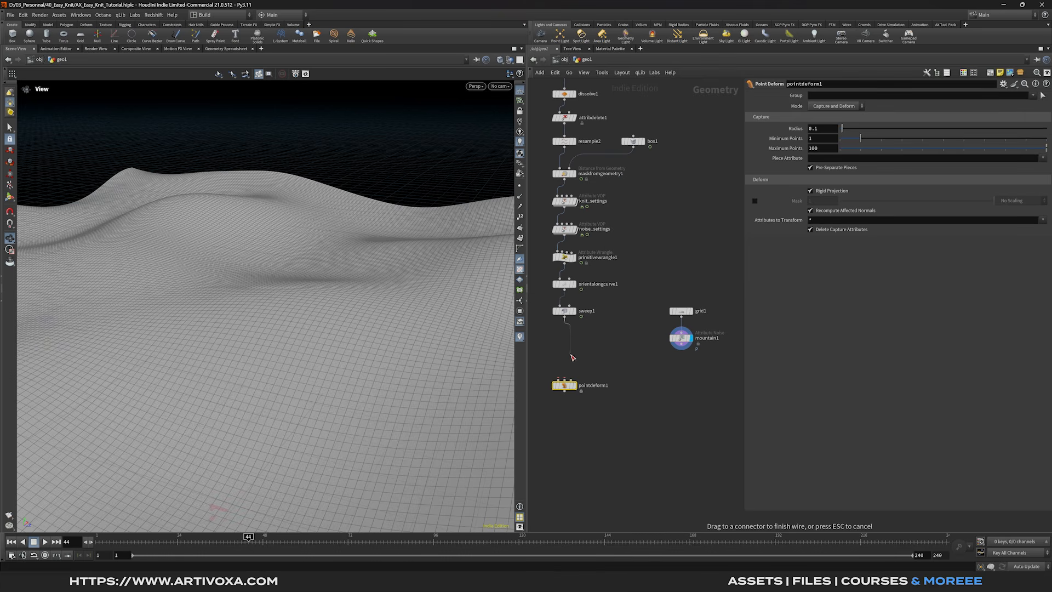
click(557, 380)
click(565, 380)
click(681, 318)
drag(680, 349, 586, 382)
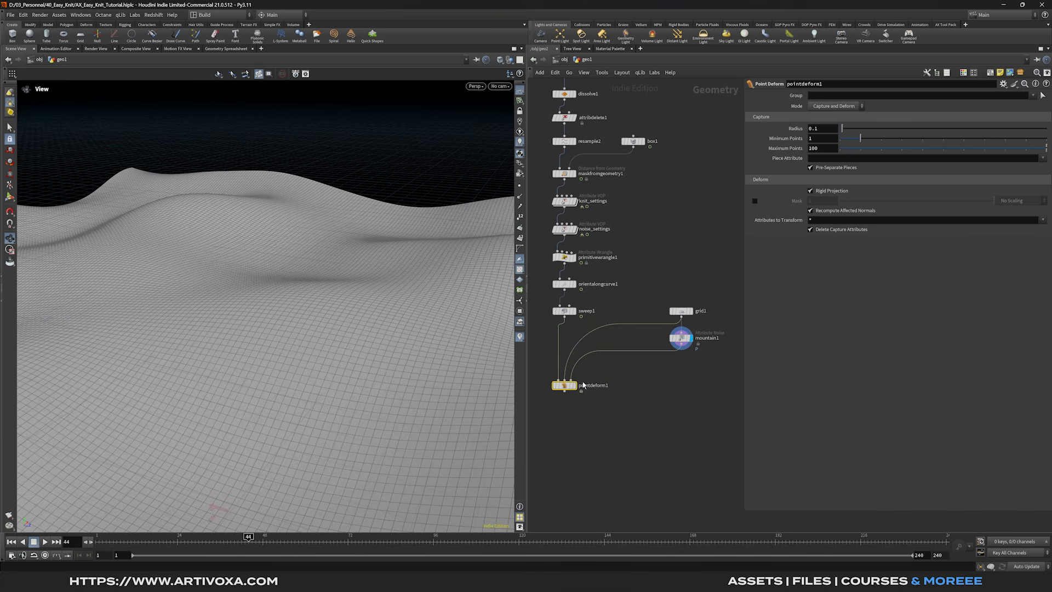
Display pointdeform1 and inspect the deformed knit strips
click(574, 385)
drag(314, 324, 340, 309)
middle_drag(610, 425, 646, 369)
mouse_move(296, 339)
mouse_down()
mouse_move(320, 313)
mouse_move(296, 349)
mouse_up()
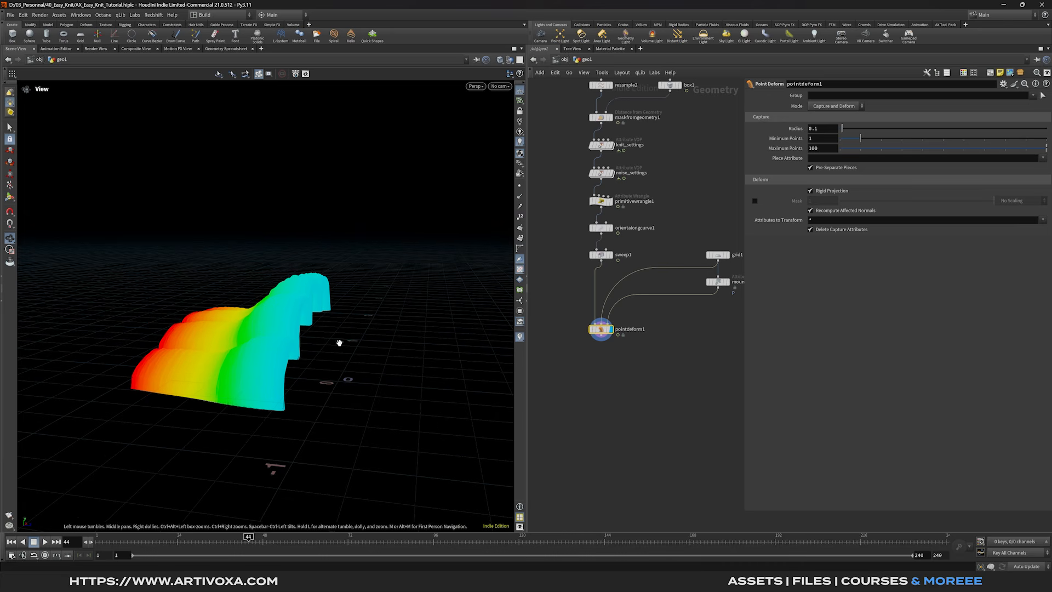
Add an Attribute Promote node after pointdeform1 that promotes copynum from Primitive to Point
key(Tab)
text(attribpro)
key(Return)
click(603, 354)
click(824, 106)
click(822, 125)
click(1044, 95)
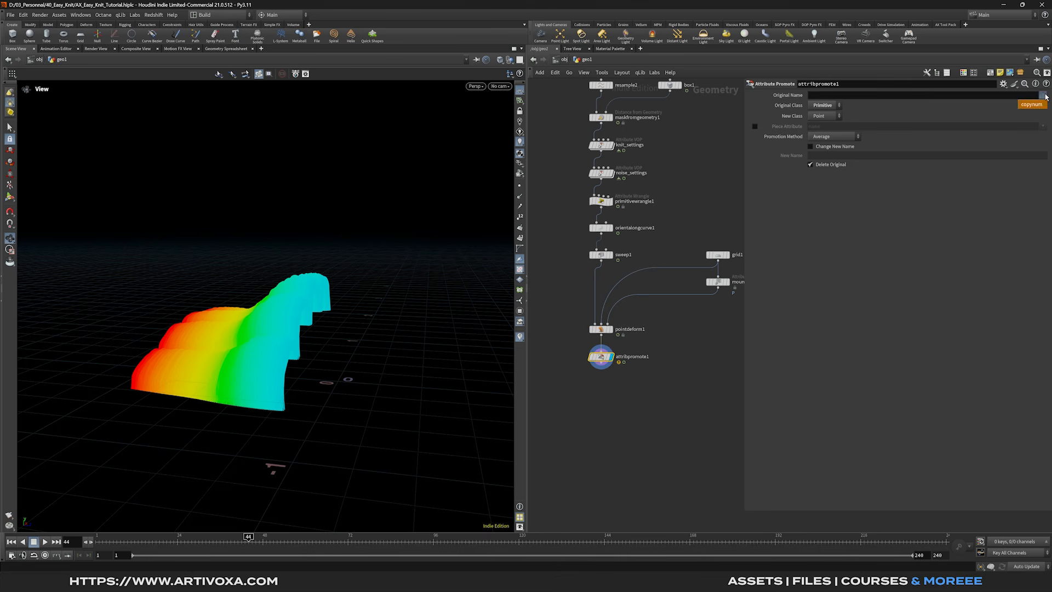
Add a Color node after attribpromote1 and display it
right_click(601, 376)
text(color)
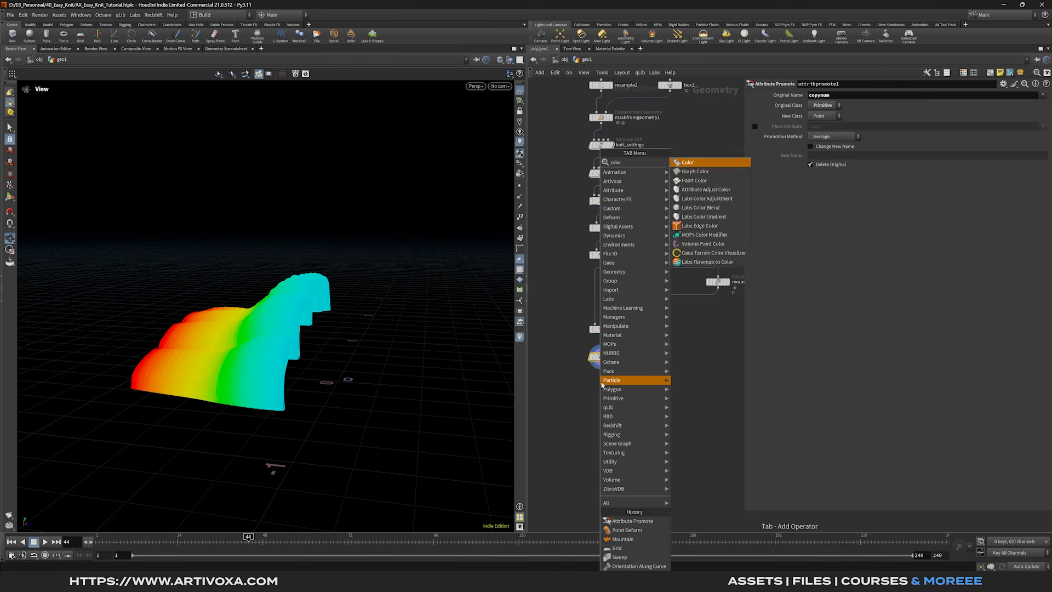
key(Return)
click(600, 380)
click(610, 382)
drag(607, 388, 608, 392)
Set color1's Color Type to Ramp from Attribute, using the copynum attribute
click(837, 137)
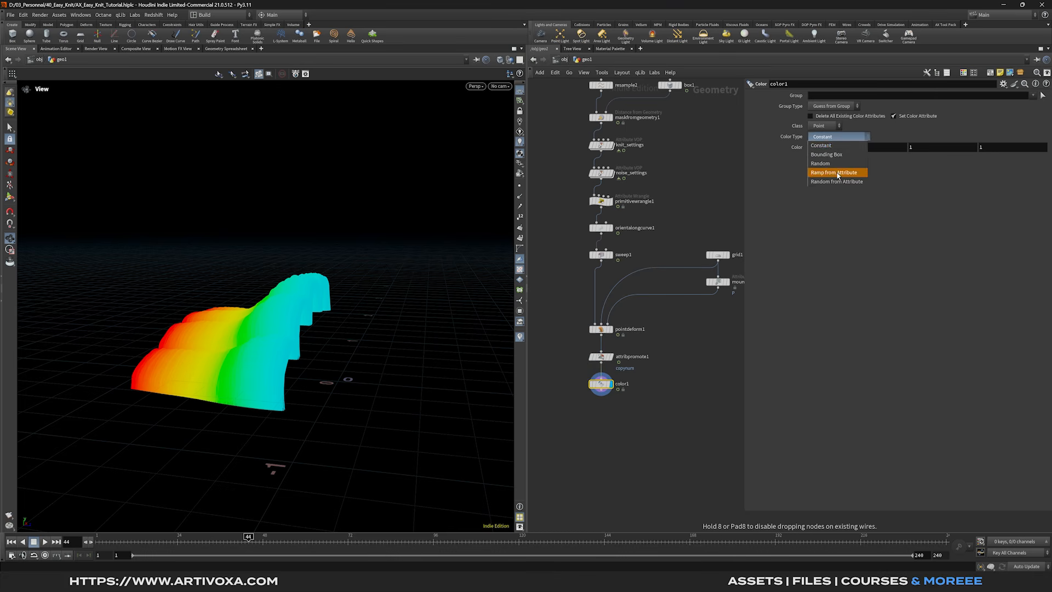
click(837, 173)
click(1041, 147)
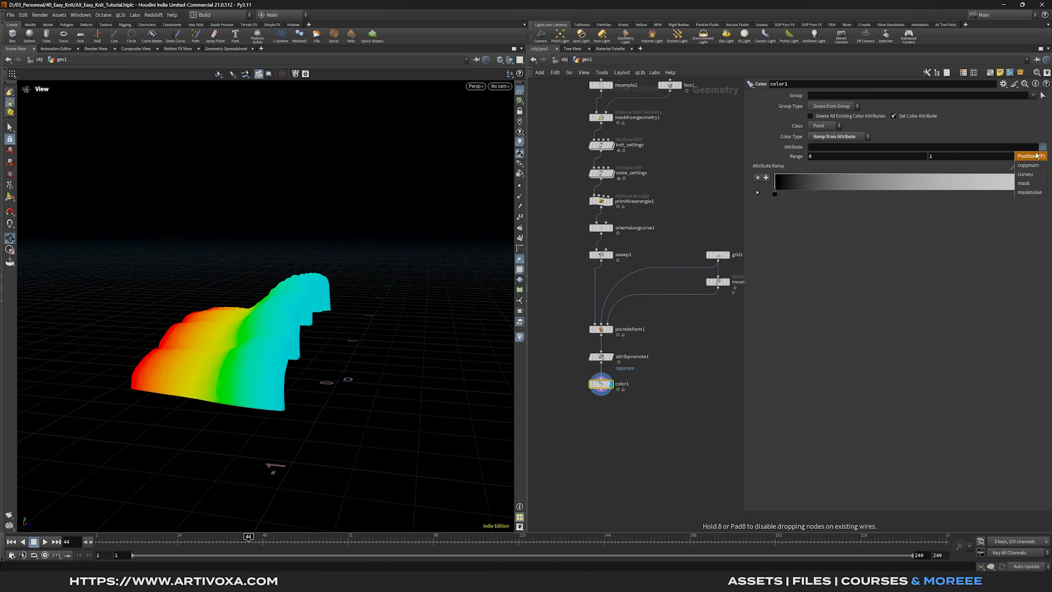
click(1030, 158)
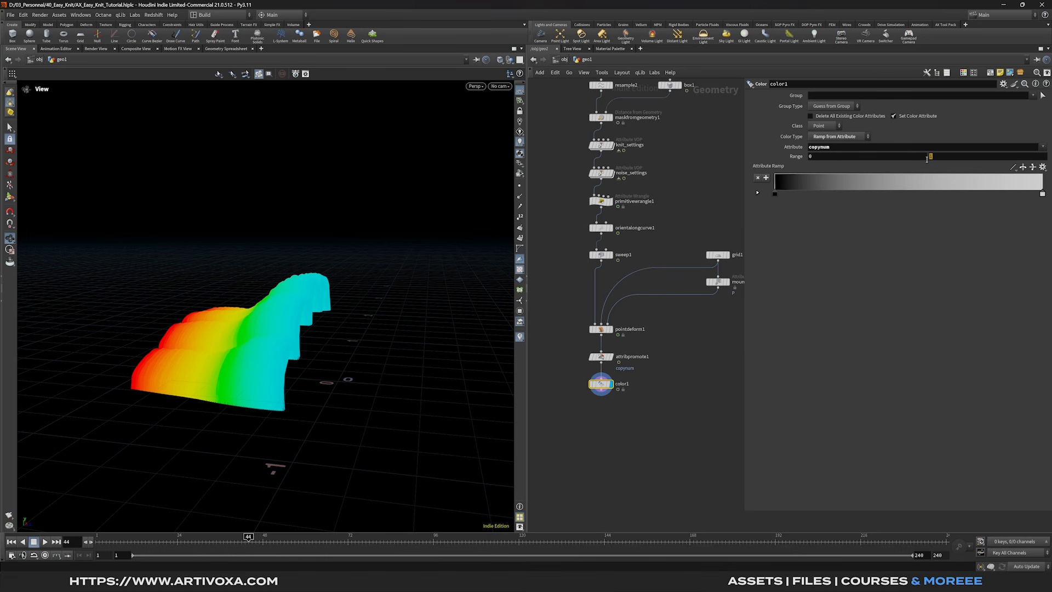
Check attribpromote1's copynum values in the geometry spreadsheet and set the upper Range of color1 to 3
click(601, 357)
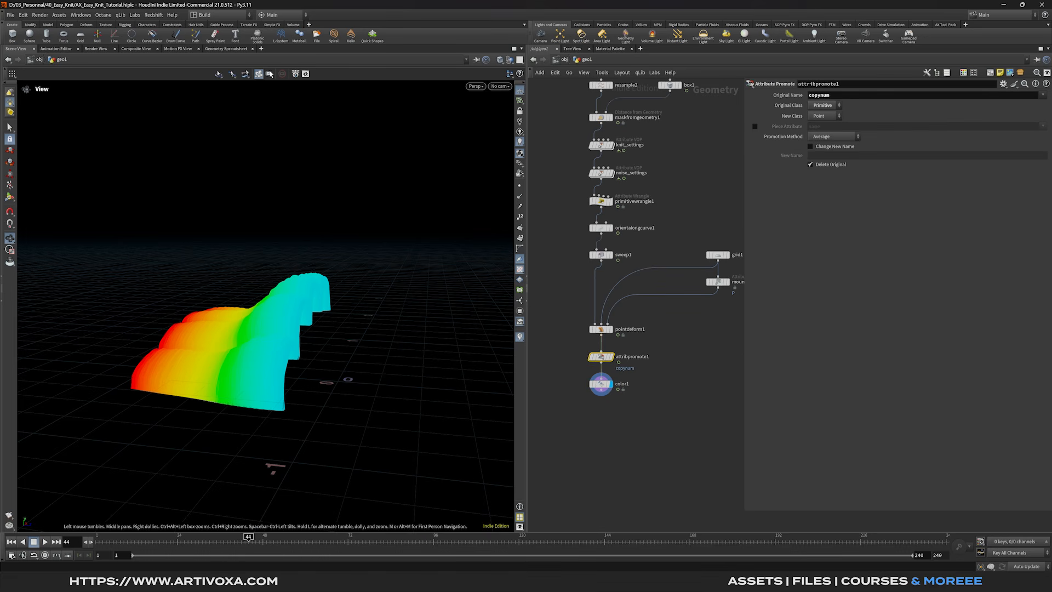
click(225, 48)
click(156, 82)
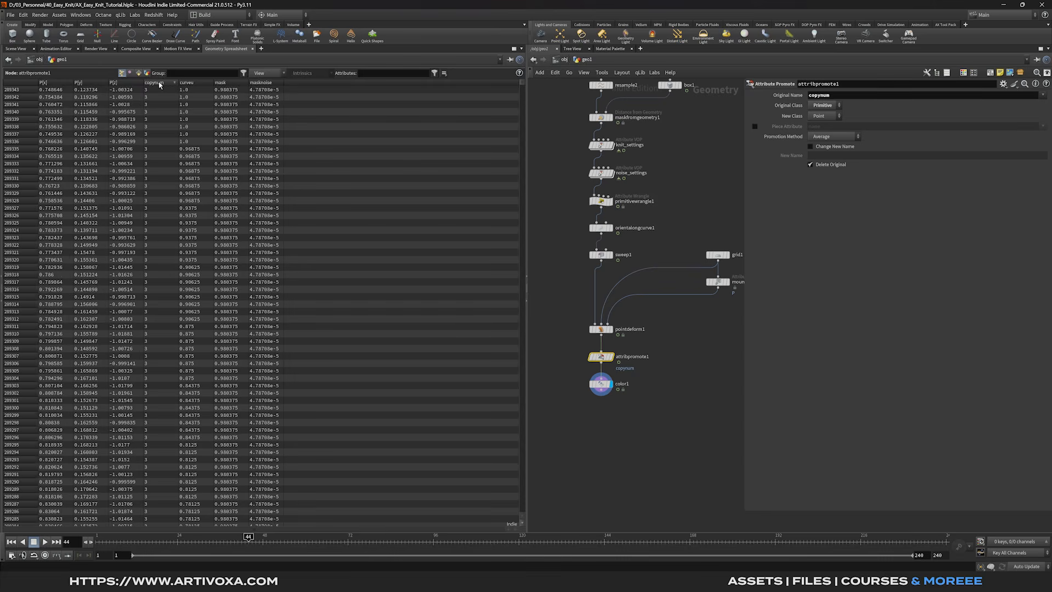
click(18, 48)
click(601, 384)
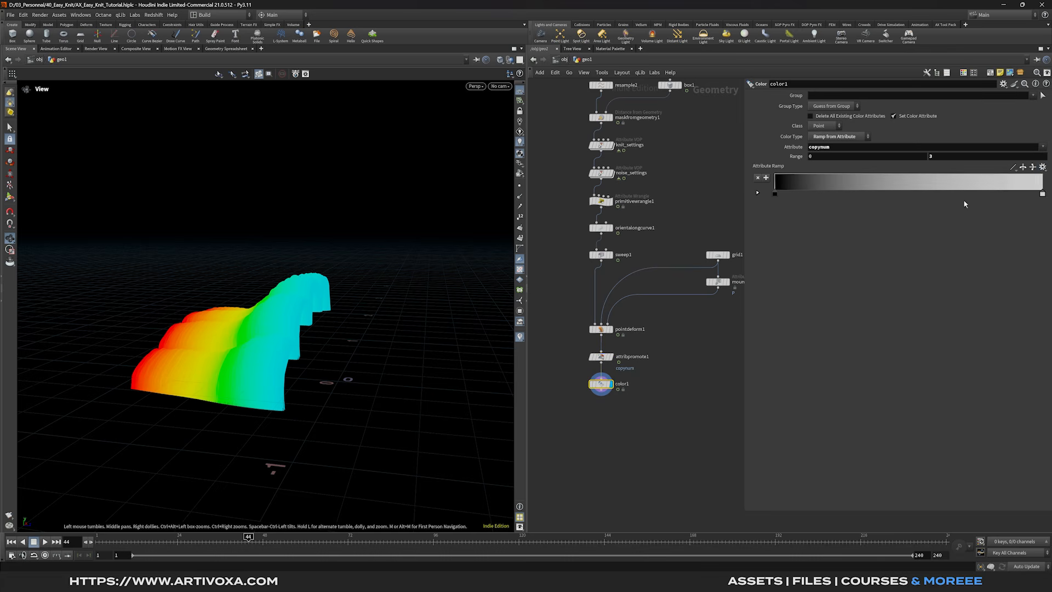
Apply the Infra-Red preset to color1's attribute ramp and inspect the coloured strips
click(1042, 167)
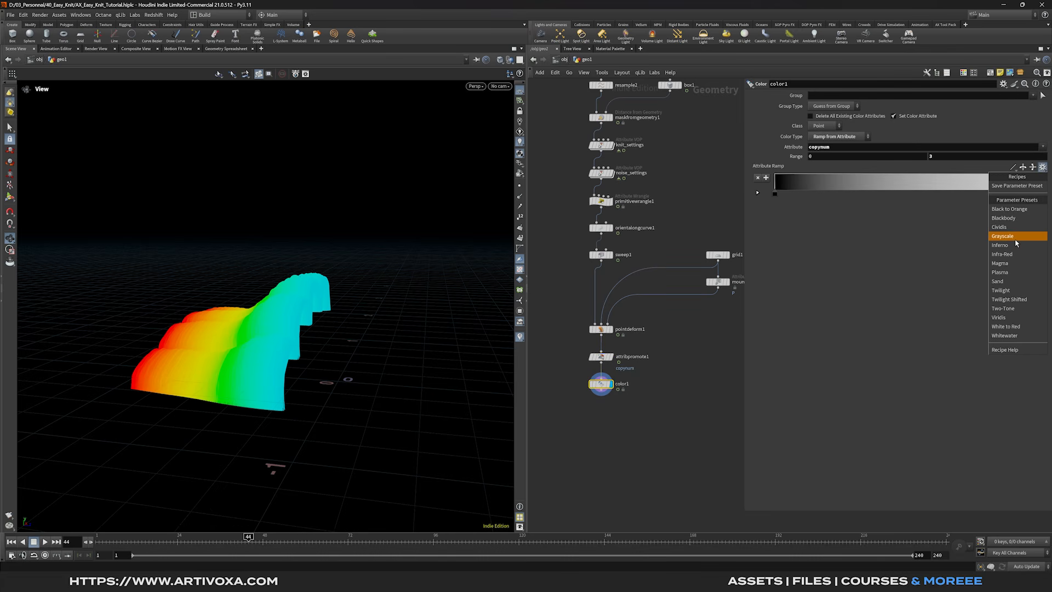
click(1016, 255)
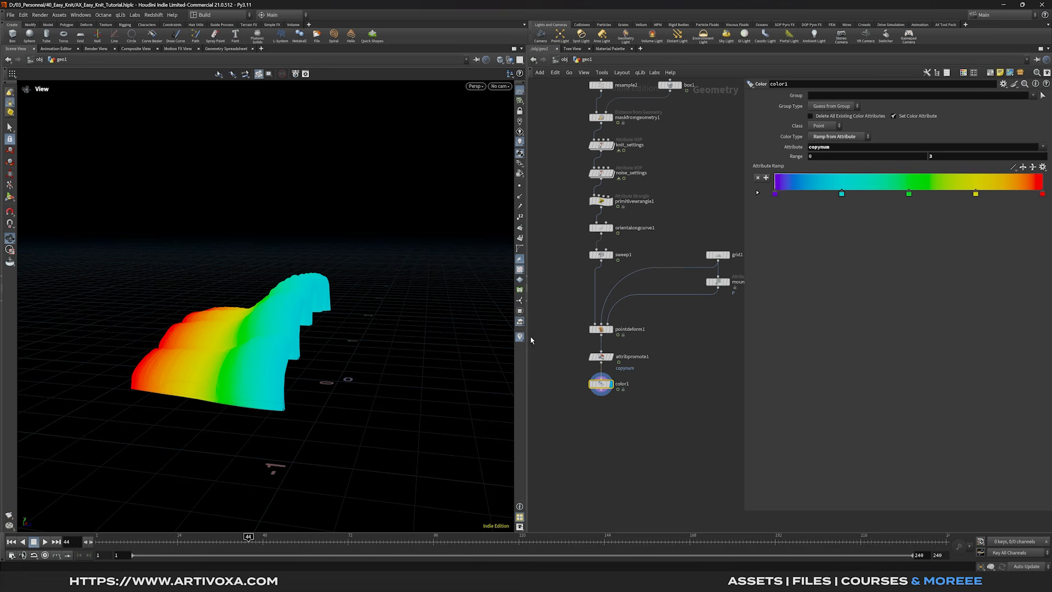
drag(324, 329, 251, 351)
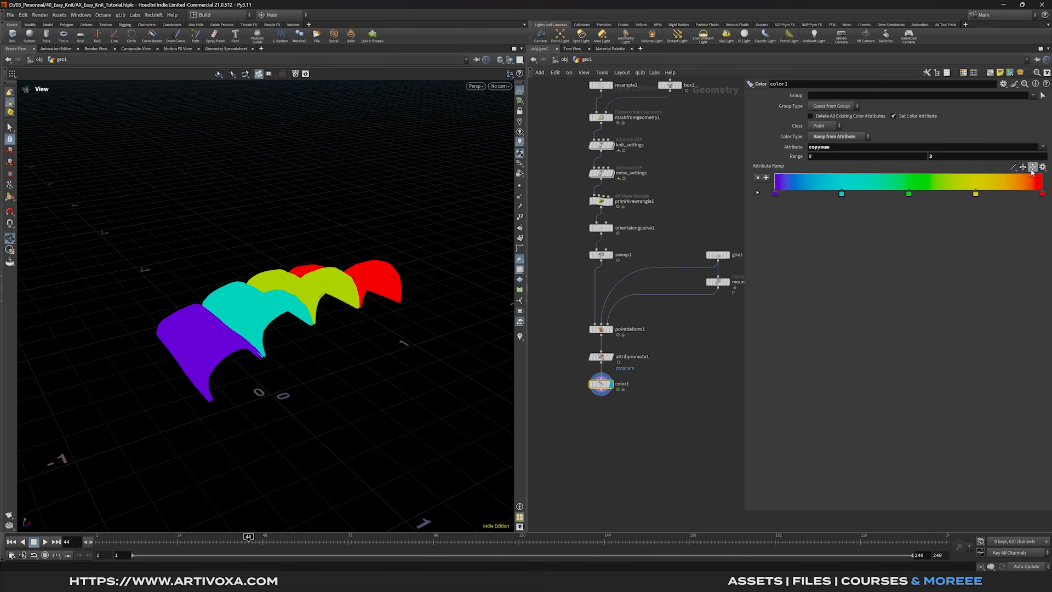
Try another colour preset on color1's attribute ramp and restore the Infra-Red colours
click(1029, 170)
click(1013, 243)
mouse_move(307, 351)
mouse_down()
mouse_move(289, 309)
mouse_move(296, 345)
mouse_up()
click(1043, 167)
click(1014, 240)
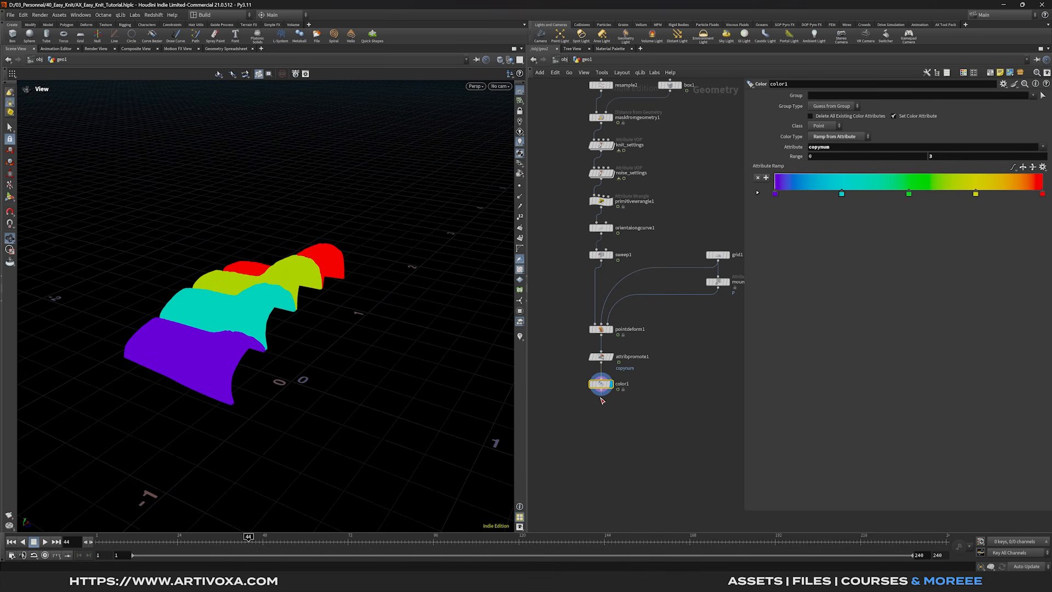
Add a Null node after color1, display it and name it OUT_KNIT
click(601, 390)
key(Tab)
text(null)
key(Return)
click(602, 409)
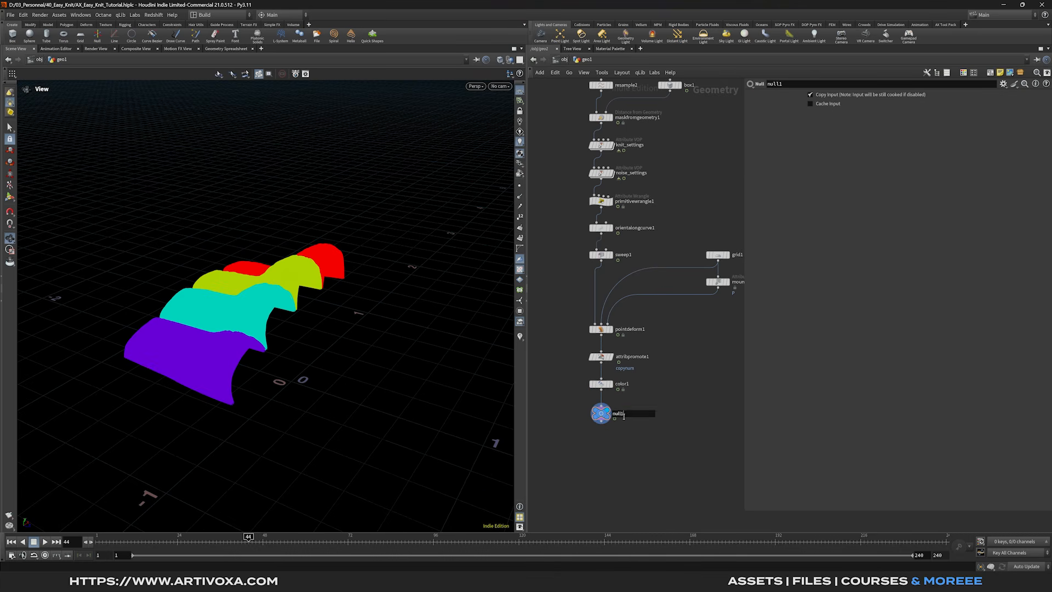
click(623, 416)
text(OUT_KNI)
text(T)
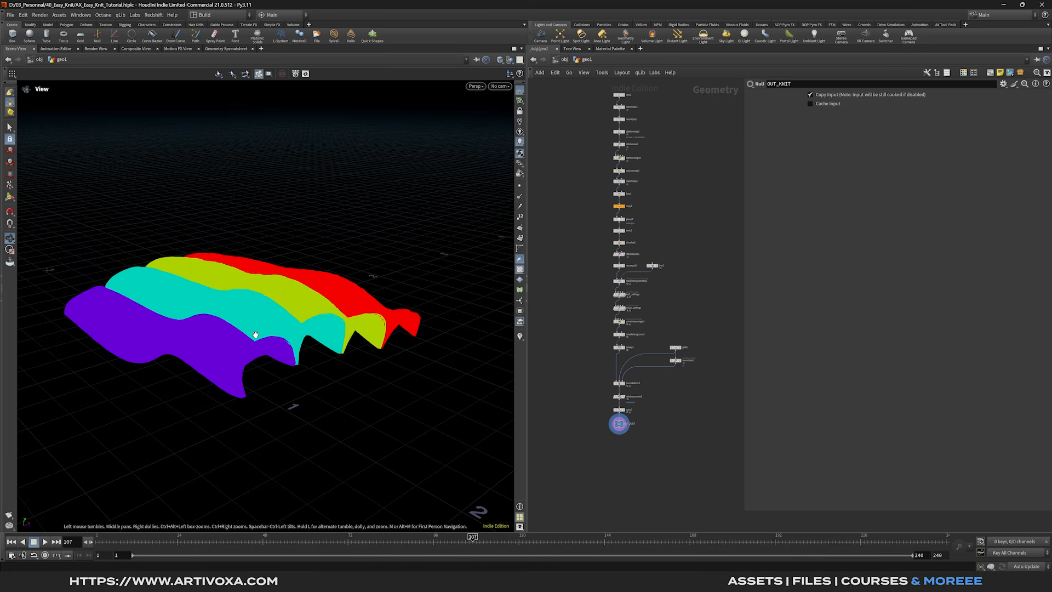